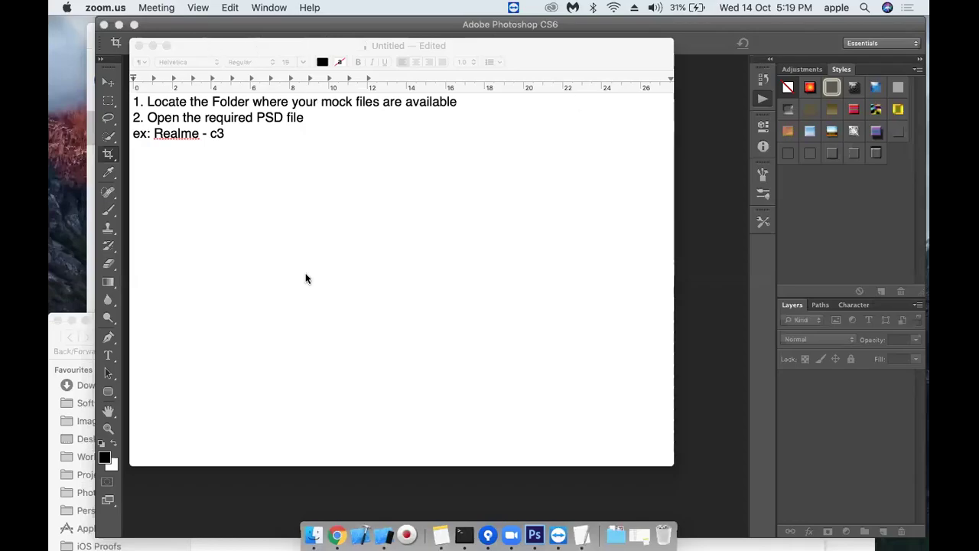
# Step: Browse Finder's PSDs collection to the REALME folder and select Realme X3-Moc.psd
pyautogui.click(306, 535)
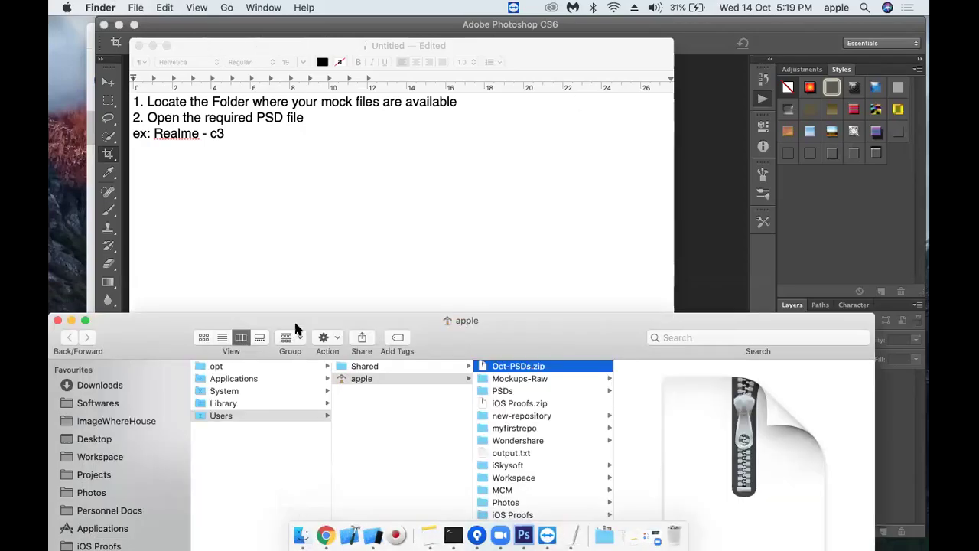
pyautogui.moveTo(296, 325); pyautogui.dragTo(364, 96)
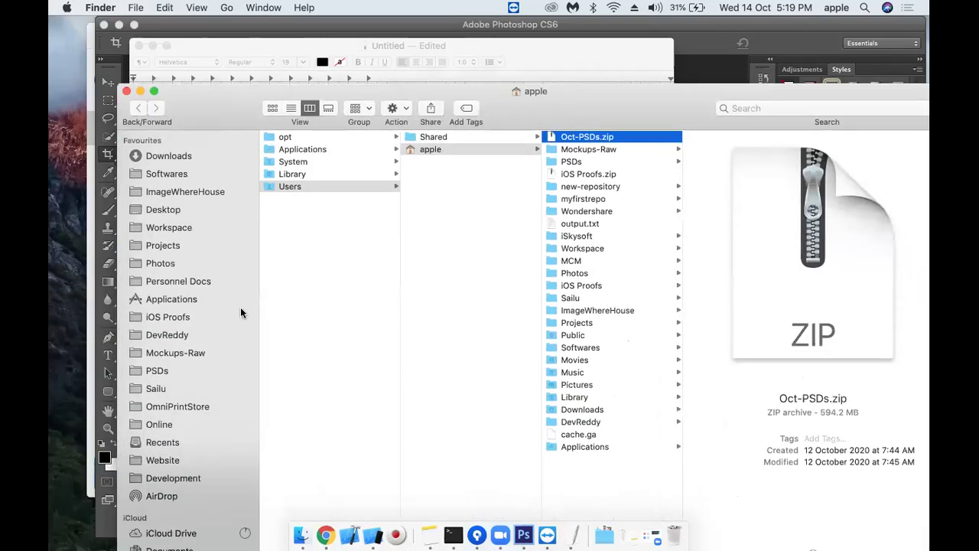
pyautogui.click(160, 373)
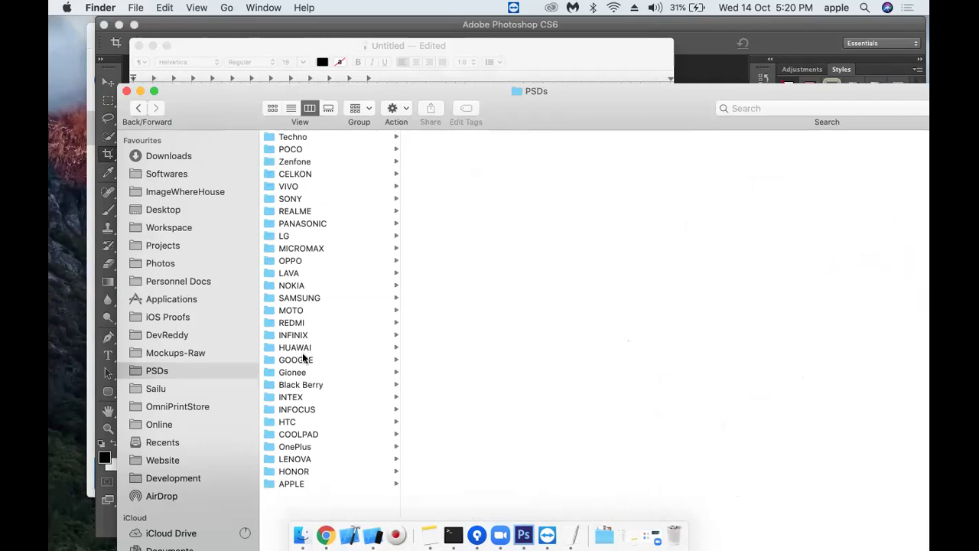
pyautogui.click(300, 139)
pyautogui.click(305, 151)
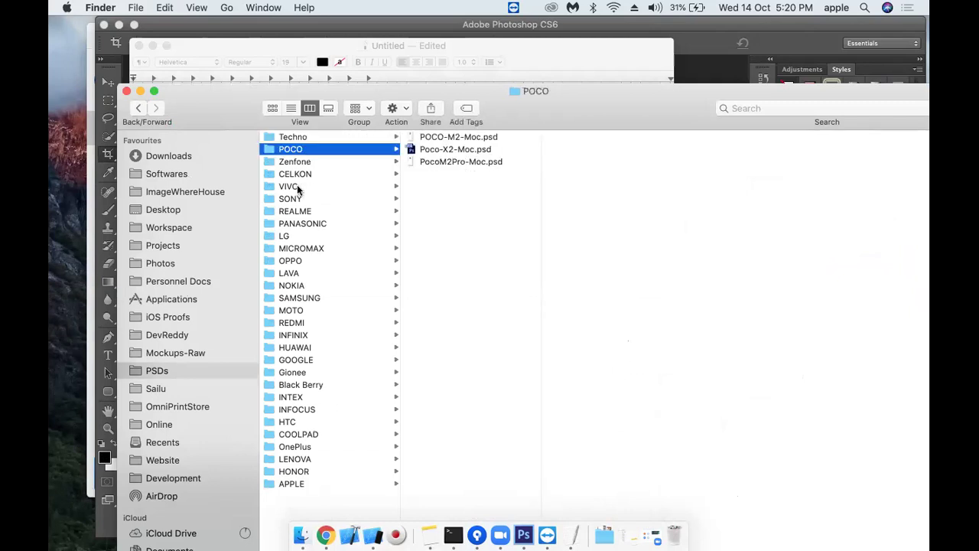
pyautogui.click(298, 188)
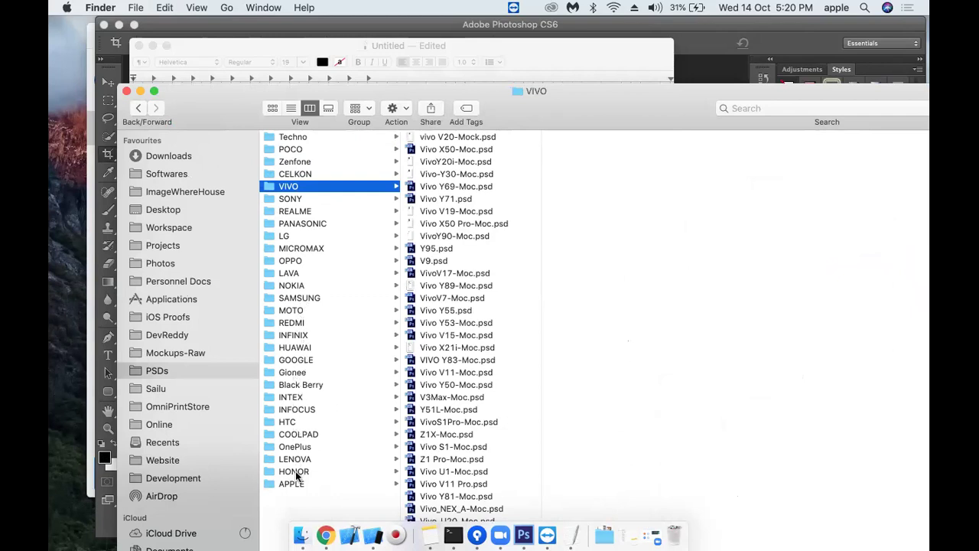
pyautogui.click(295, 211)
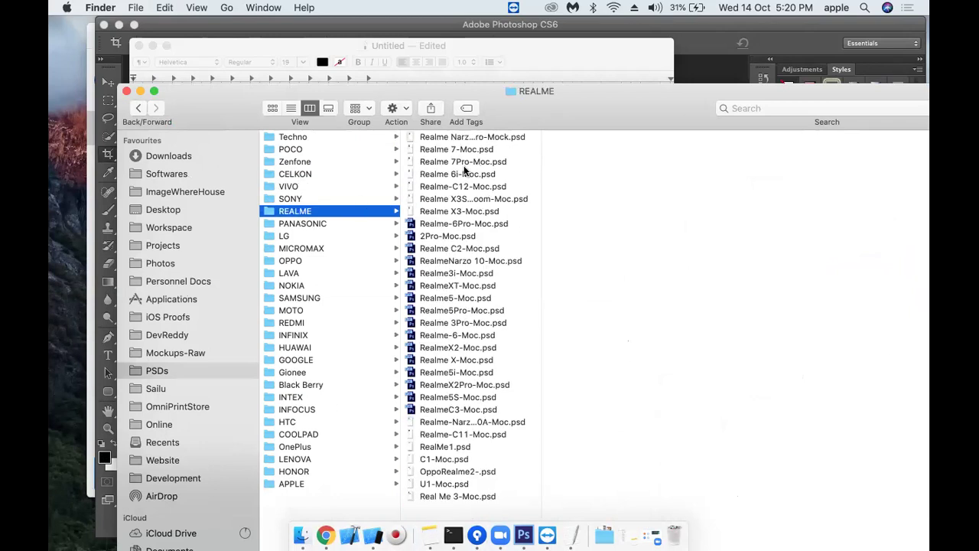
pyautogui.click(489, 198)
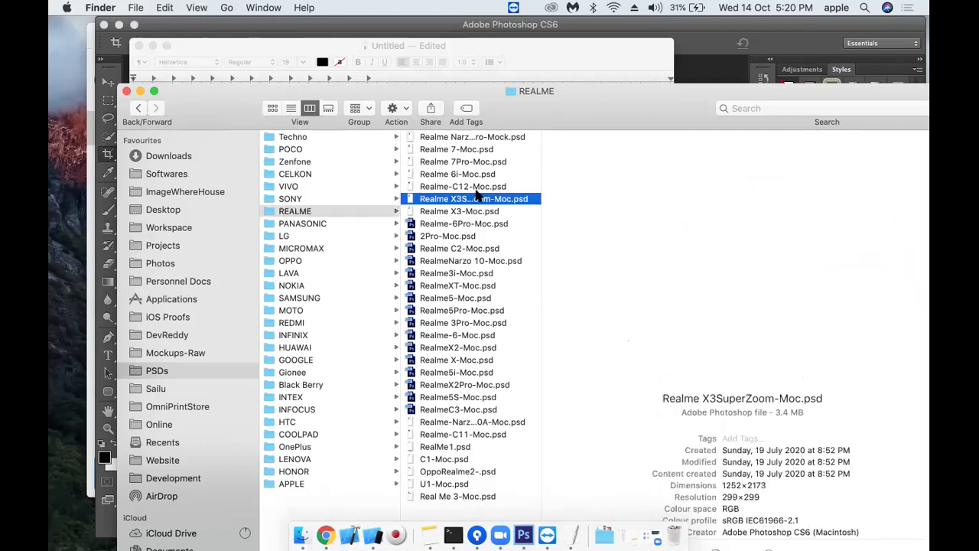
pyautogui.click(491, 198)
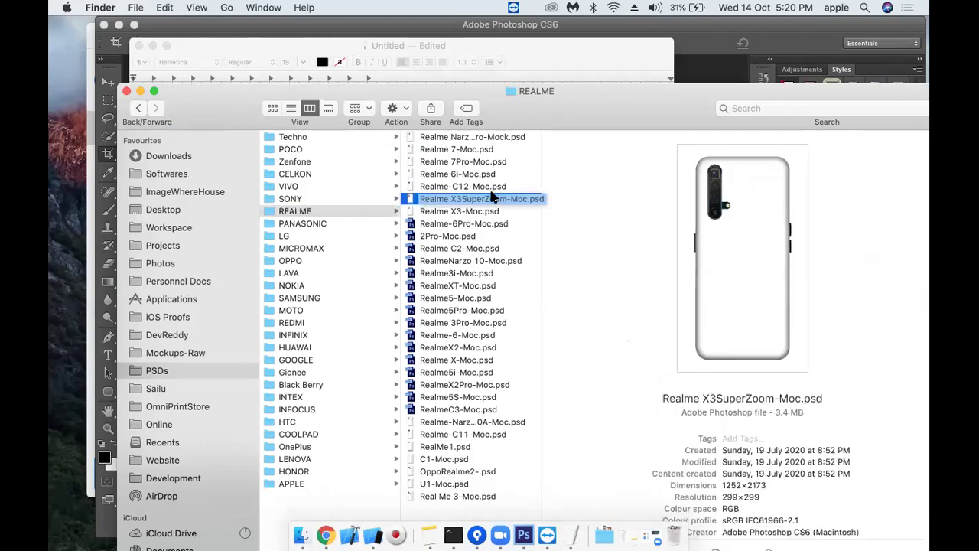
pyautogui.press('Return')
pyautogui.click(463, 213)
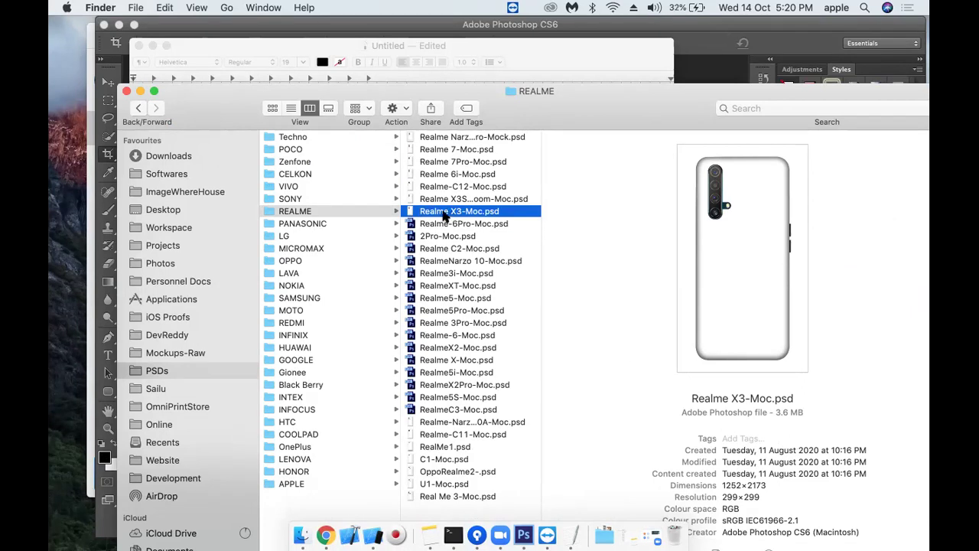
# Step: Open Realme X3-Moc.psd in Photoshop, cancel the Open dialog, and select the Move tool
pyautogui.doubleClick(444, 214)
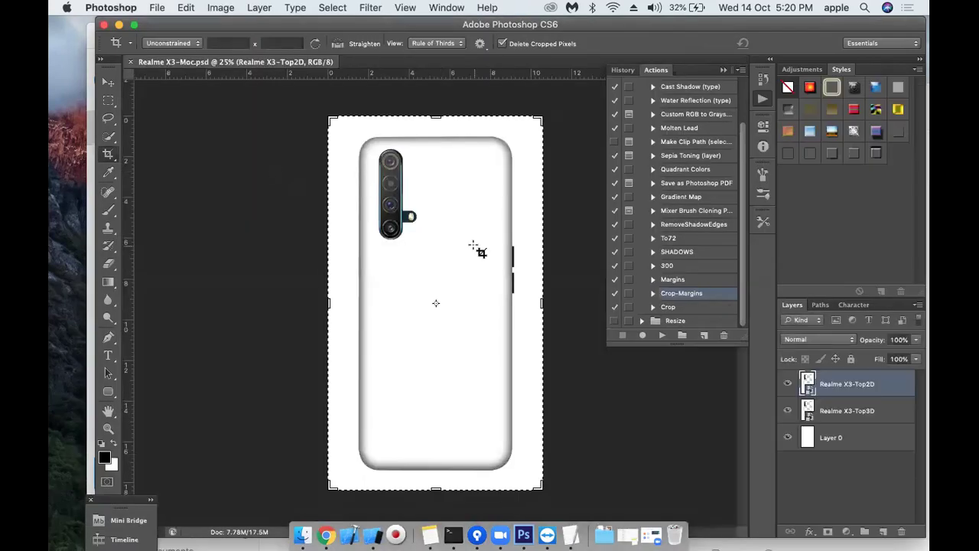
pyautogui.click(135, 7)
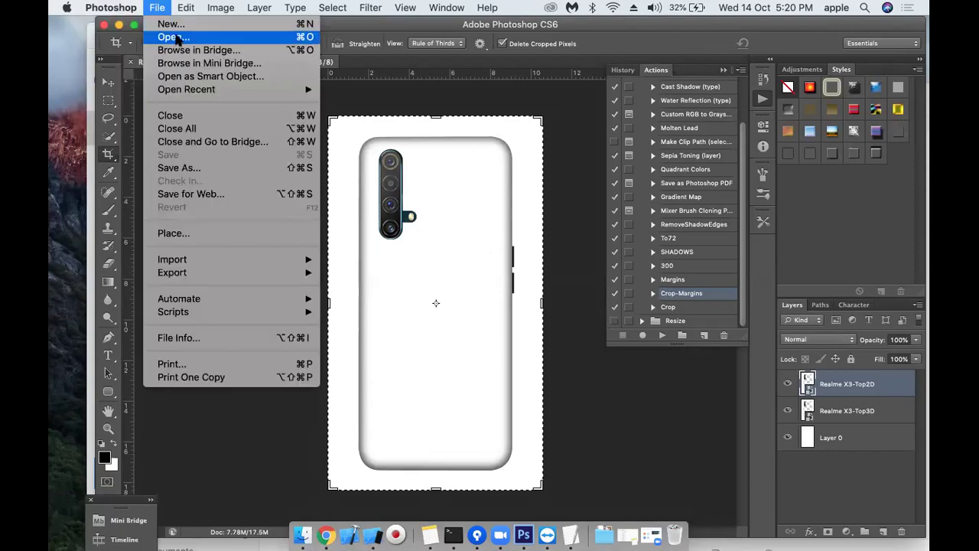
pyautogui.click(175, 37)
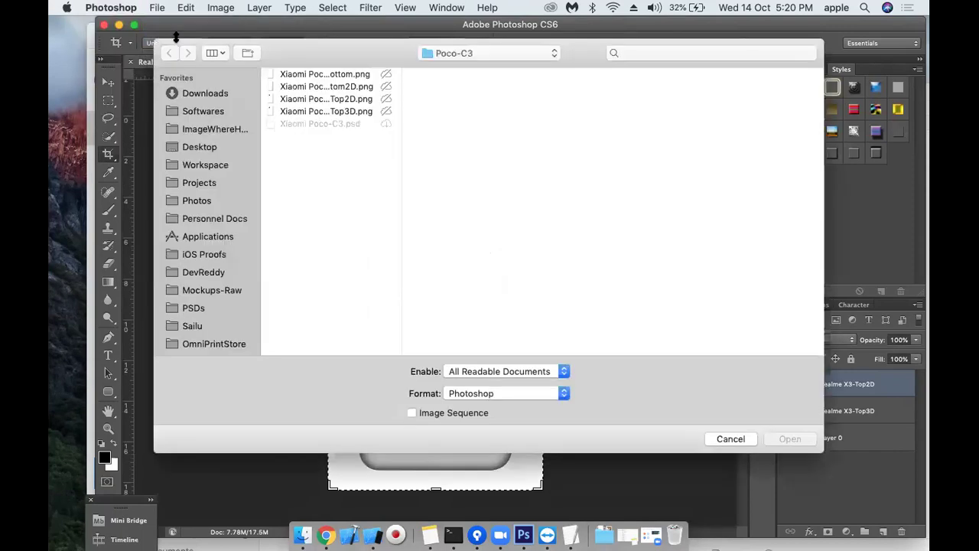
pyautogui.click(729, 439)
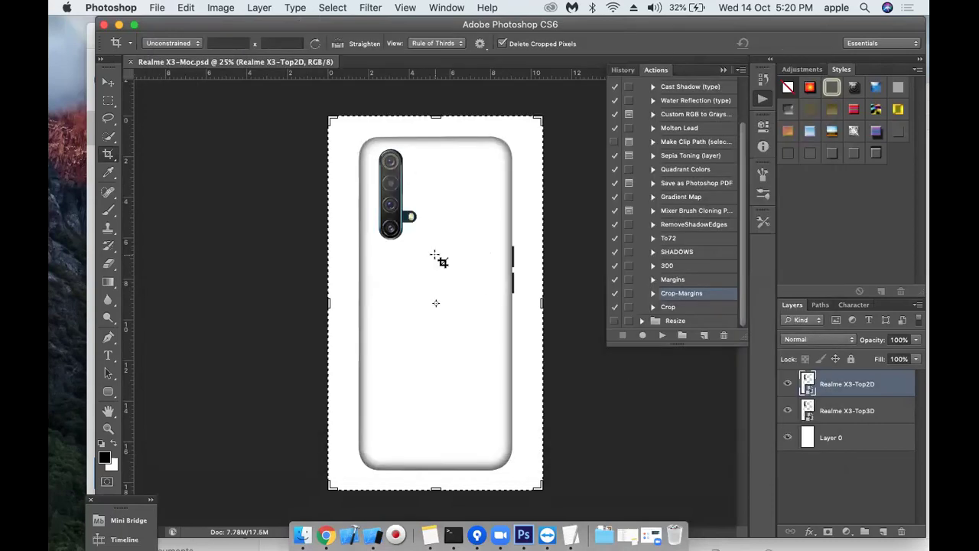
pyautogui.click(108, 81)
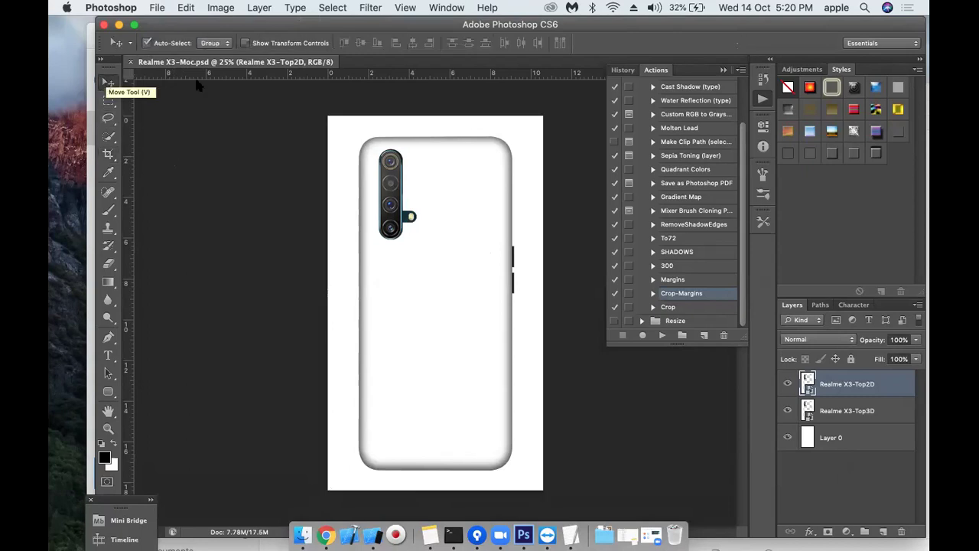
# Step: Collapse the Actions panel and toggle Realme X3-Top2D and Top3D visibility, leaving both shown
pyautogui.click(762, 99)
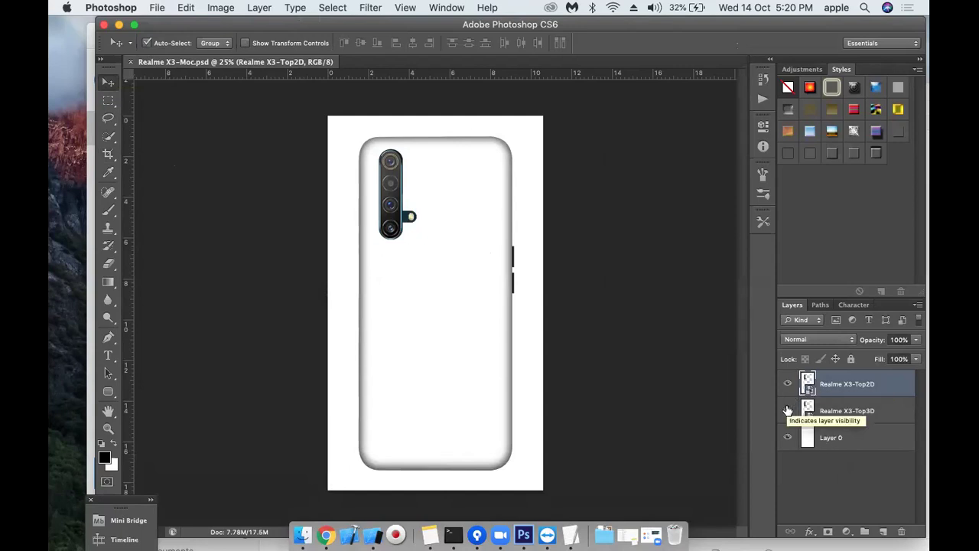
pyautogui.click(788, 384)
pyautogui.click(788, 410)
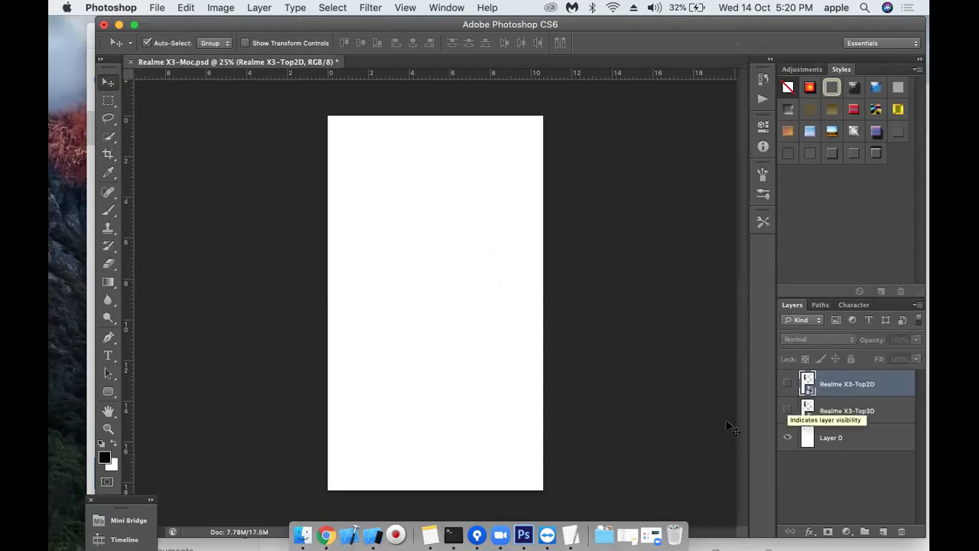
pyautogui.click(788, 410)
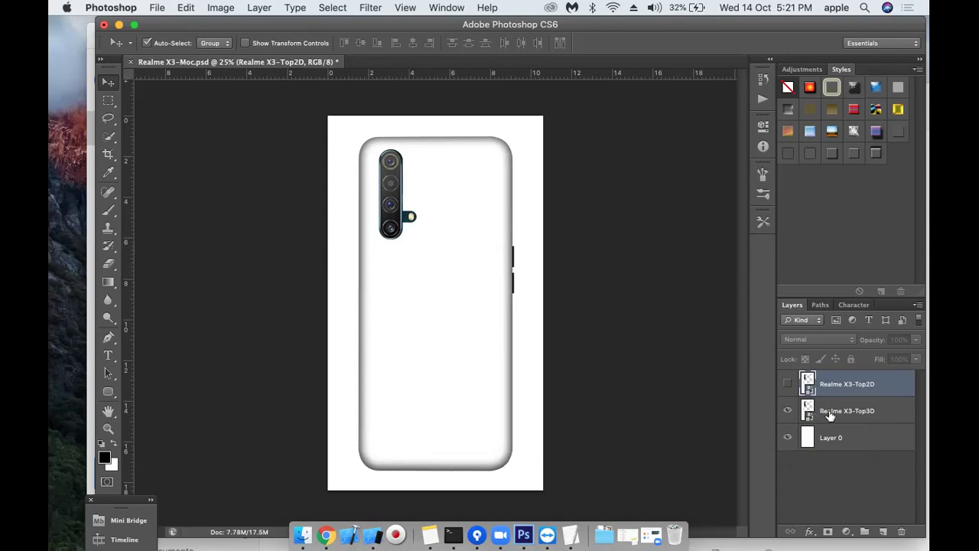
pyautogui.click(787, 410)
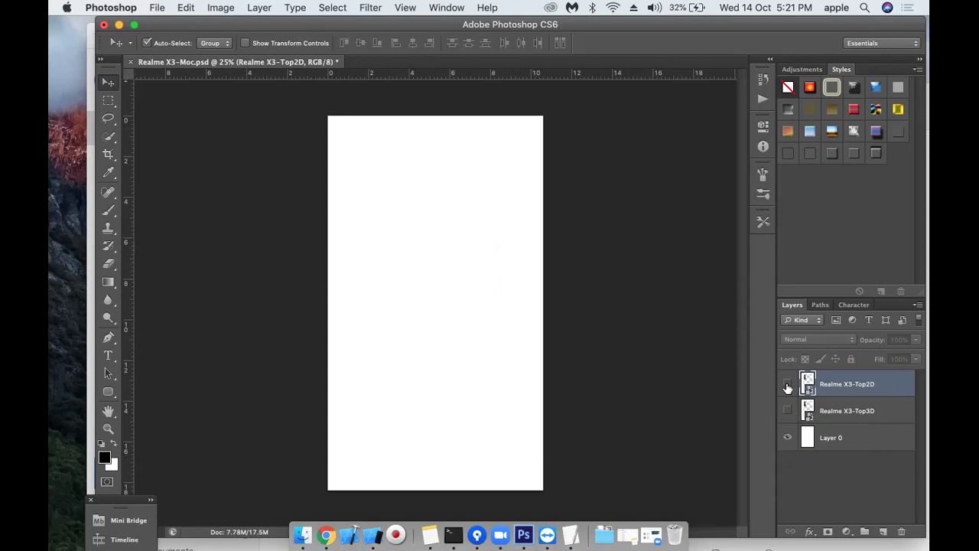
pyautogui.click(788, 384)
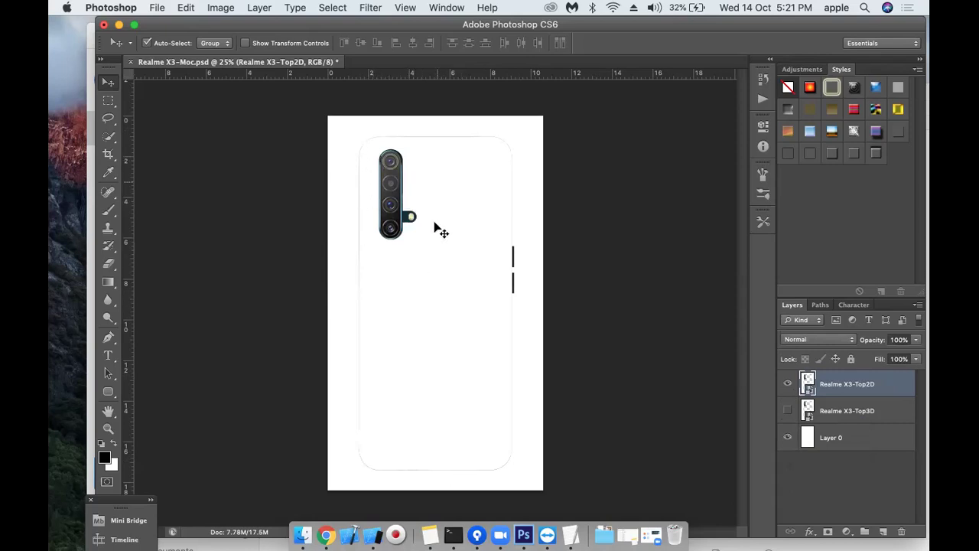
pyautogui.click(788, 411)
pyautogui.click(789, 411)
pyautogui.click(788, 411)
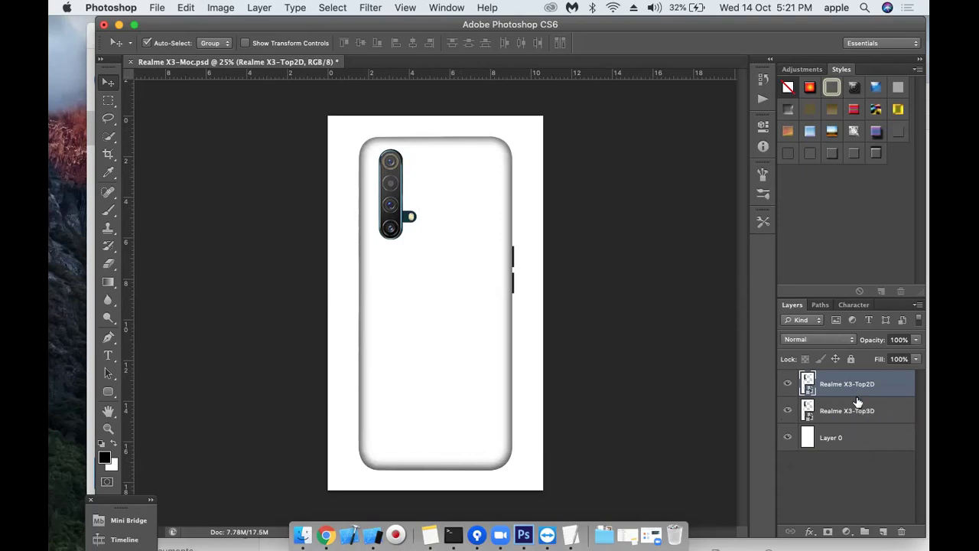
pyautogui.click(787, 384)
# Step: From ImageWhereHouse > FinalImages, drag the 0133.jpg popsicle artwork onto the mockup canvas
pyautogui.click(303, 537)
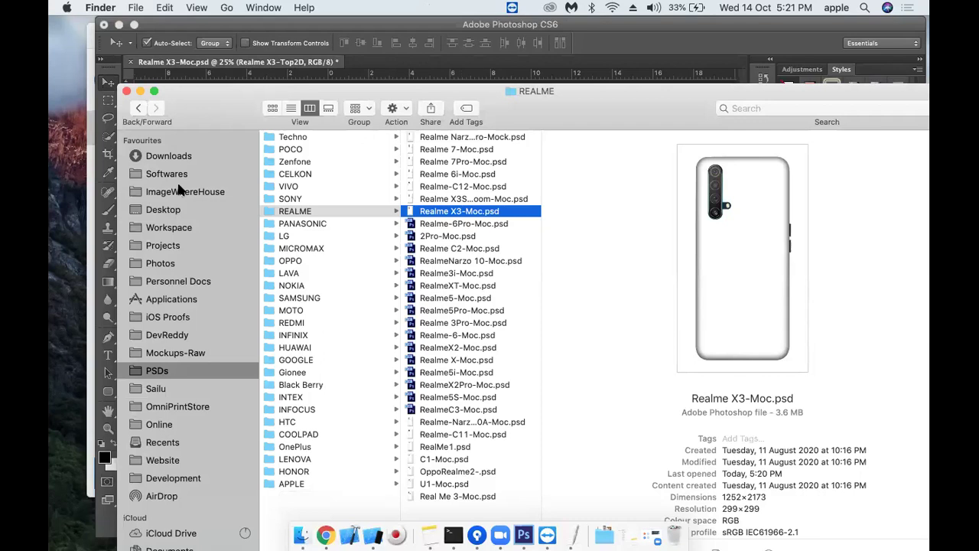
pyautogui.click(185, 191)
pyautogui.click(323, 175)
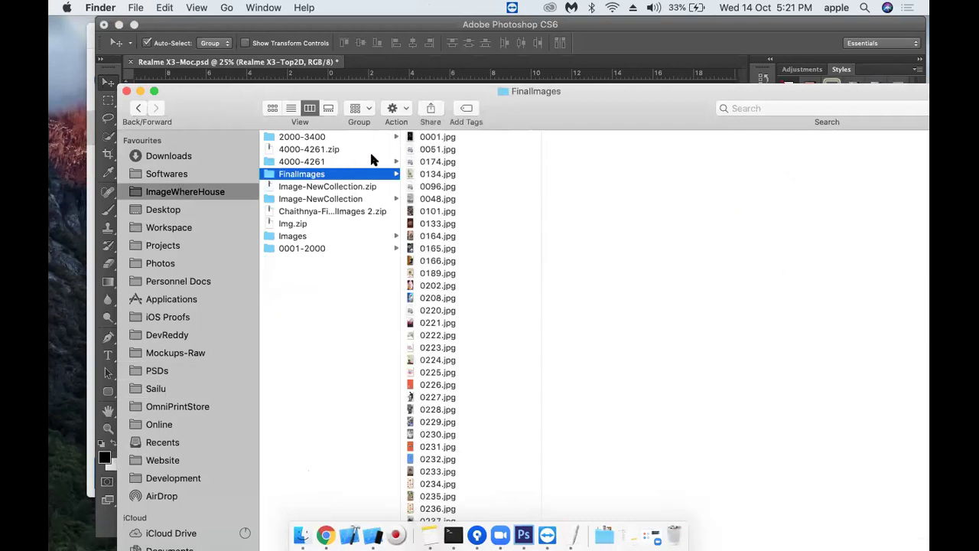
pyautogui.click(435, 250)
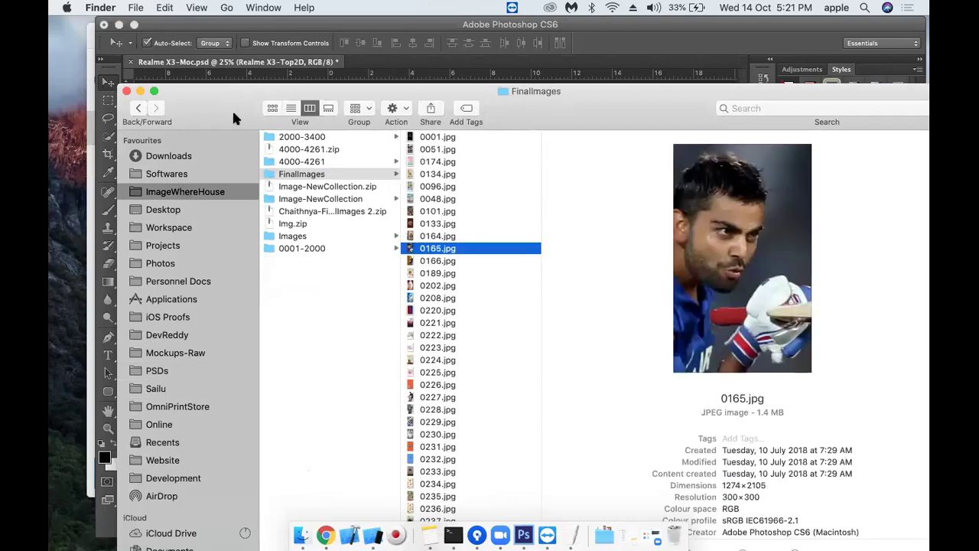
pyautogui.moveTo(215, 113); pyautogui.dragTo(232, 307)
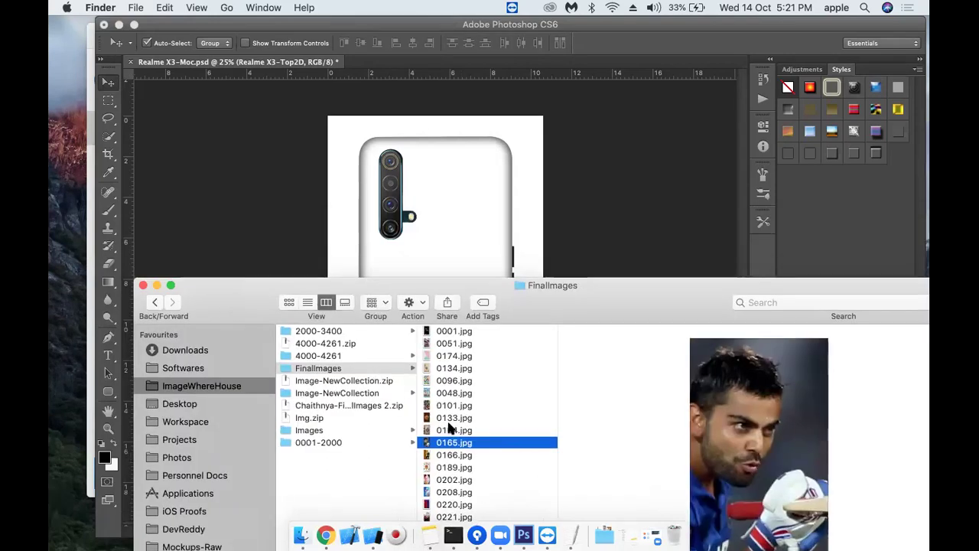
pyautogui.click(455, 417)
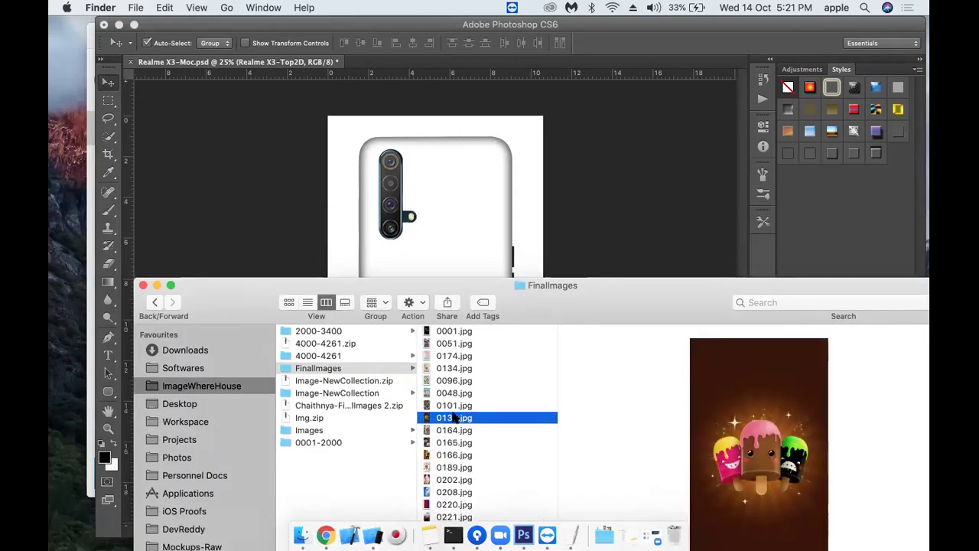
pyautogui.moveTo(449, 417)
pyautogui.mouseDown()
pyautogui.moveTo(464, 233)
pyautogui.moveTo(535, 265)
pyautogui.mouseUp()
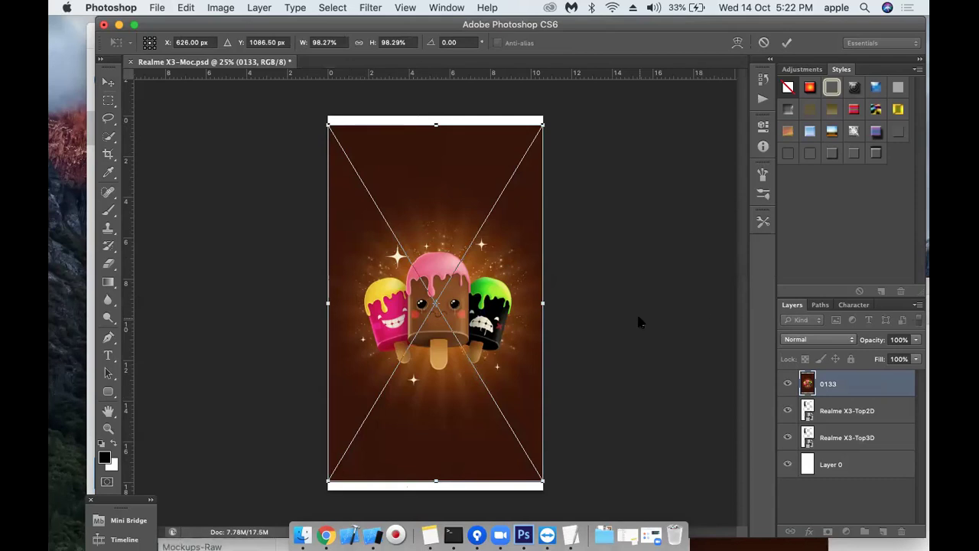
# Step: Commit the placed 0133 artwork and move its layer beneath the Realme phone layers
pyautogui.press('Return')
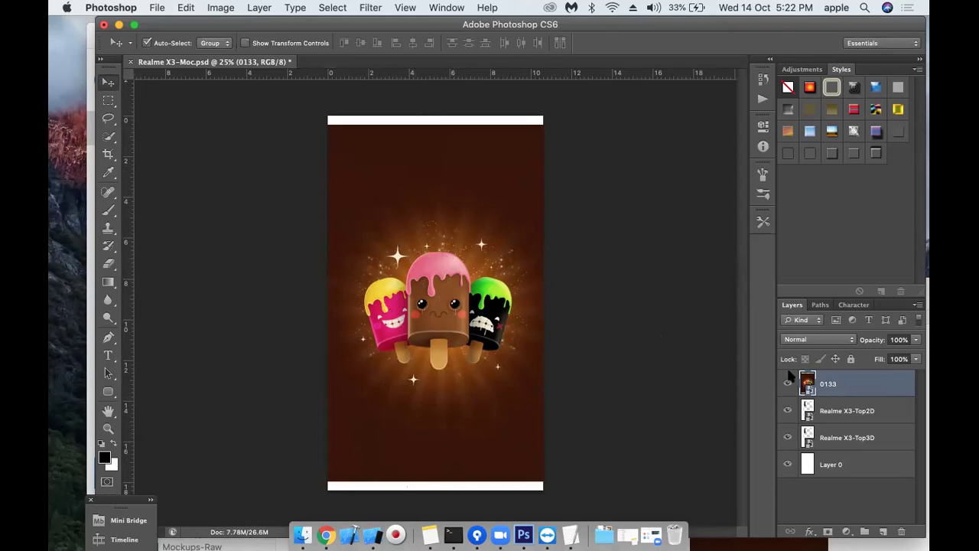
pyautogui.moveTo(841, 392); pyautogui.dragTo(850, 447)
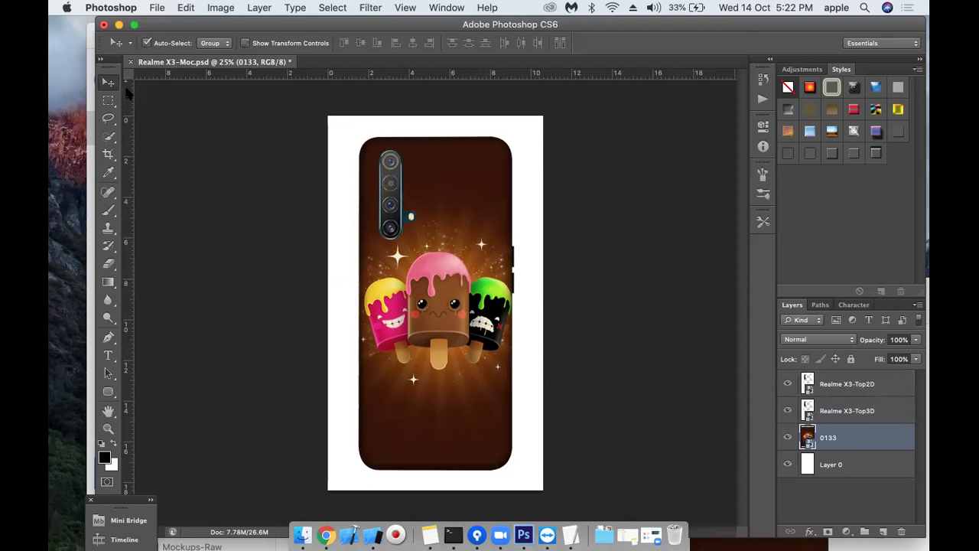
pyautogui.click(158, 7)
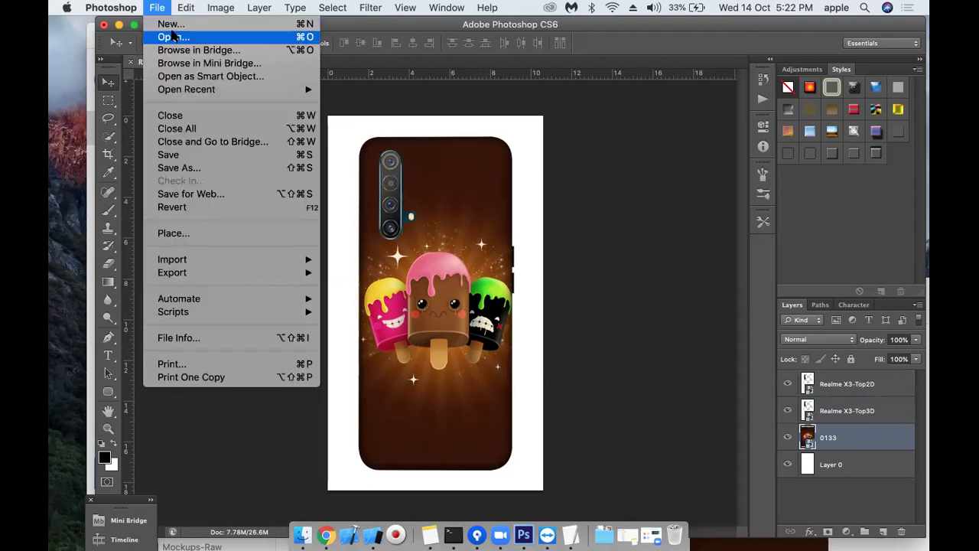
# Step: In Save As, create a new Desktop folder named ORDERS-1
pyautogui.click(187, 166)
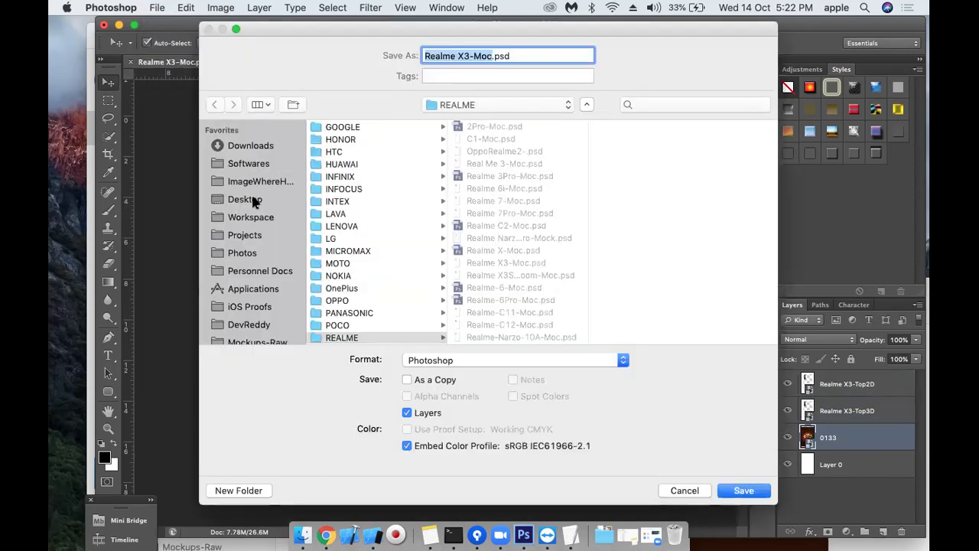
pyautogui.click(253, 199)
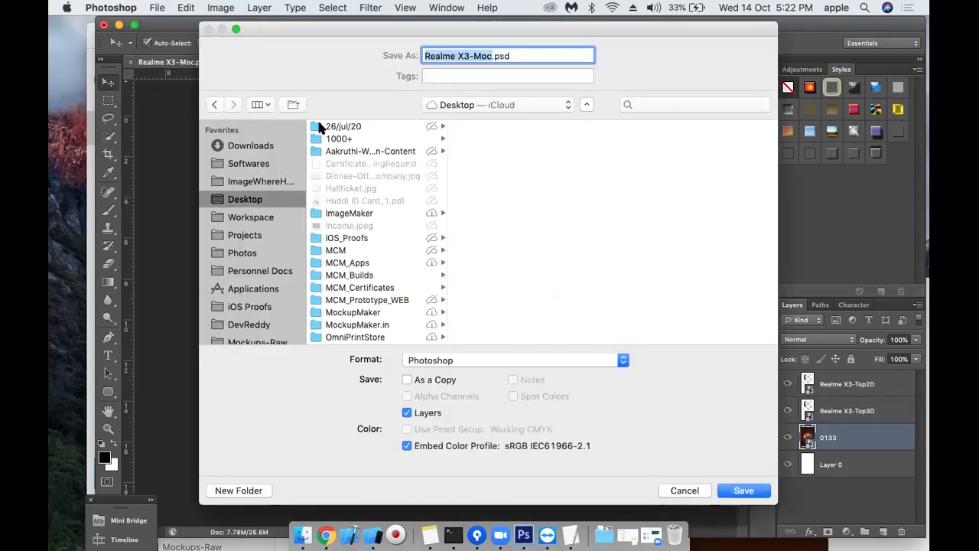
pyautogui.click(252, 490)
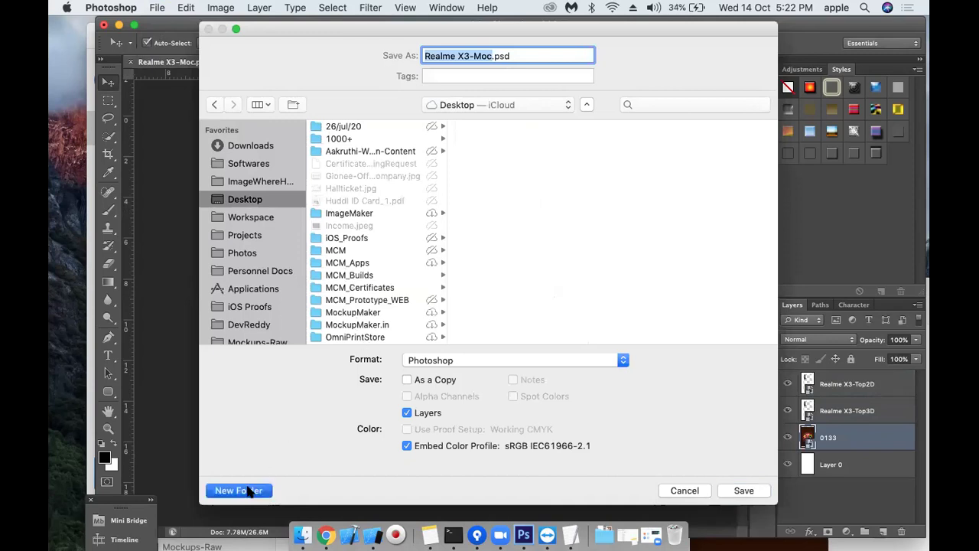
pyautogui.write('Today')
pyautogui.press('super+a')
pyautogui.write('ORDERS')
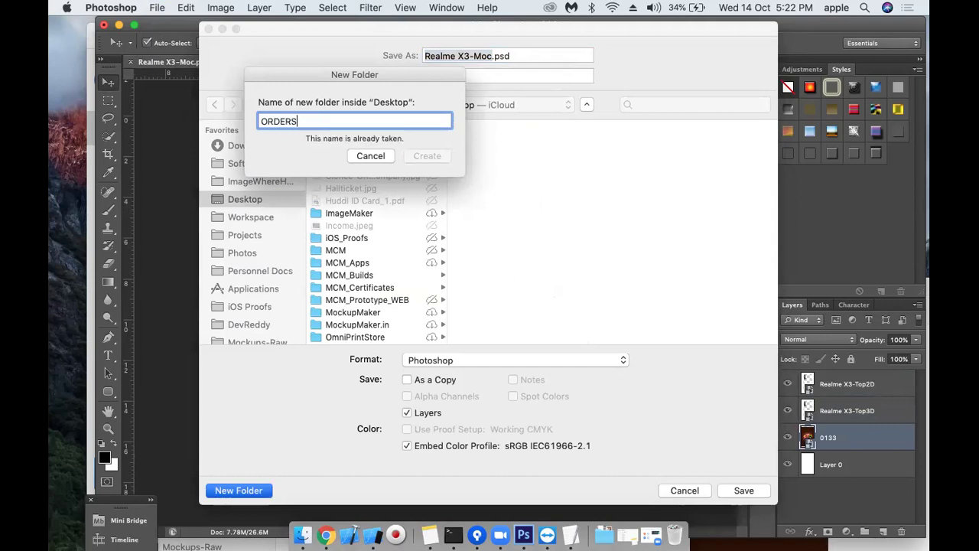
pyautogui.press('super+a')
pyautogui.press('Right')
pyautogui.press('super+a')
pyautogui.press('Right')
pyautogui.write('s')
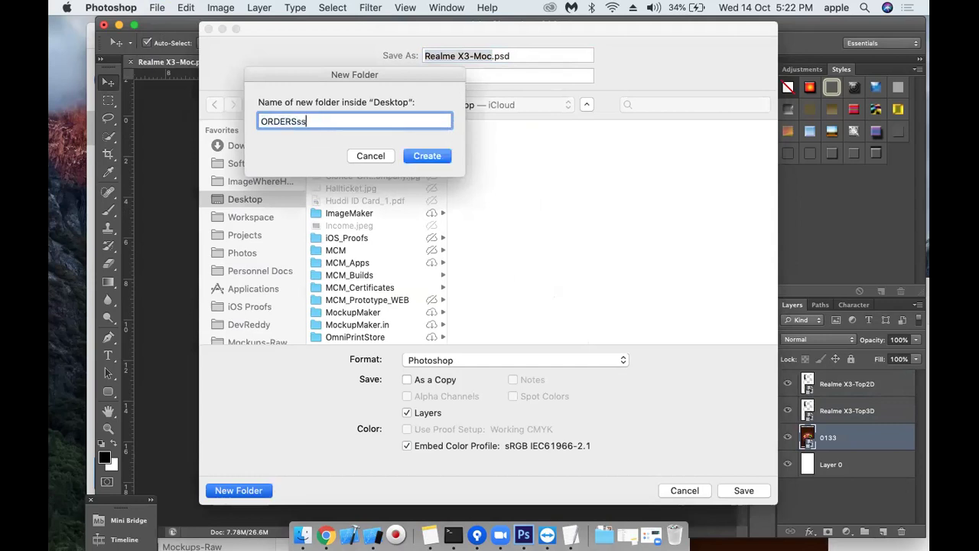
pyautogui.press('BackSpace')
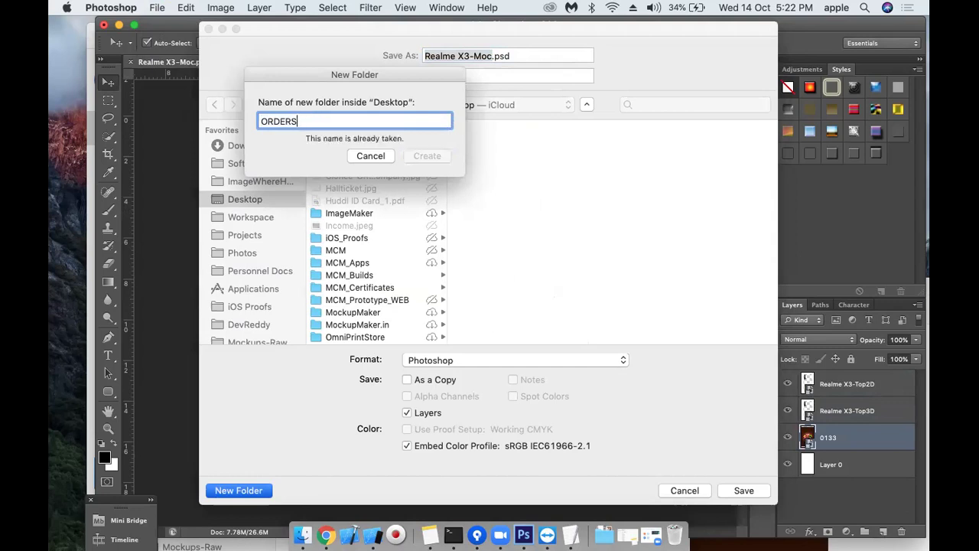
pyautogui.write('-1')
pyautogui.press('Return')
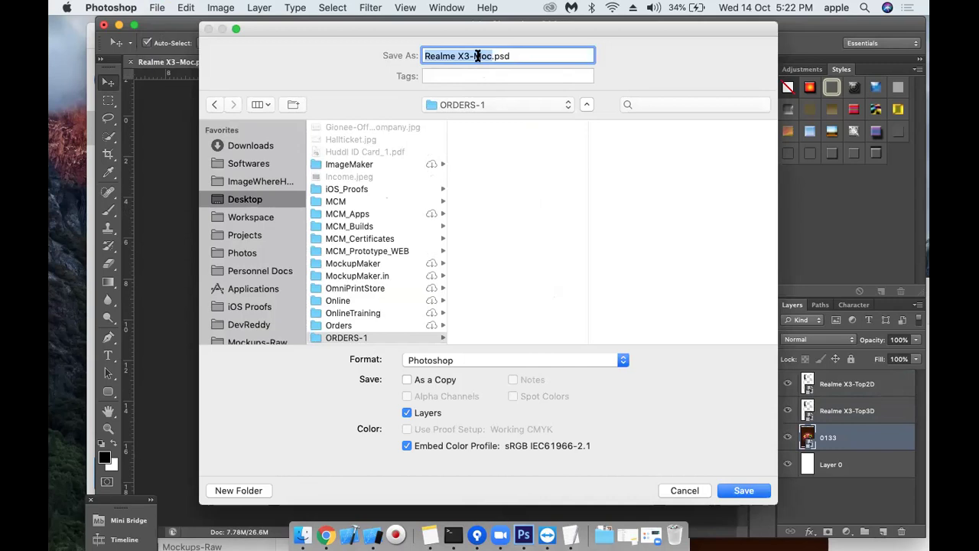
# Step: Save the mockup into ORDERS-1 as Tharun-Display in PNG format, accepting PNG options
pyautogui.click(498, 535)
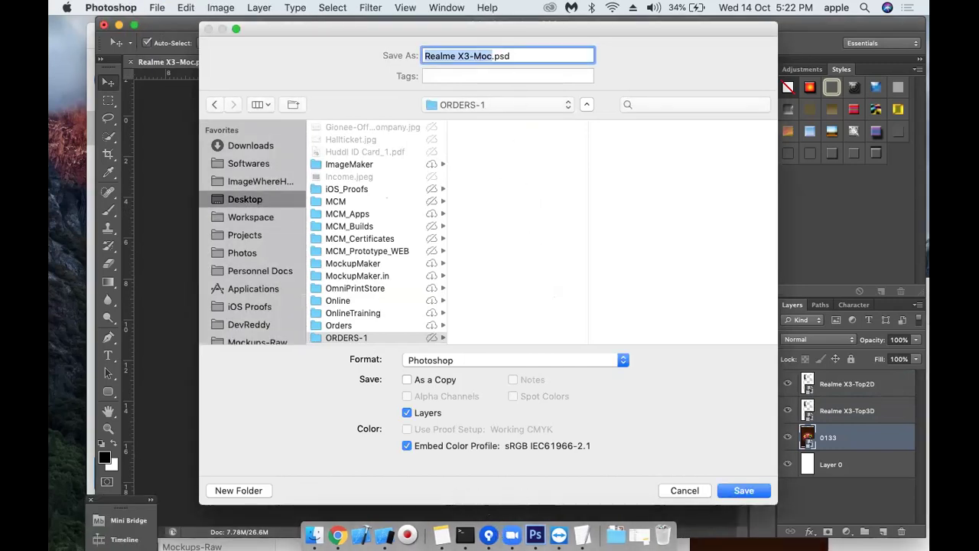
pyautogui.click(513, 535)
pyautogui.doubleClick(488, 55)
pyautogui.write('Display')
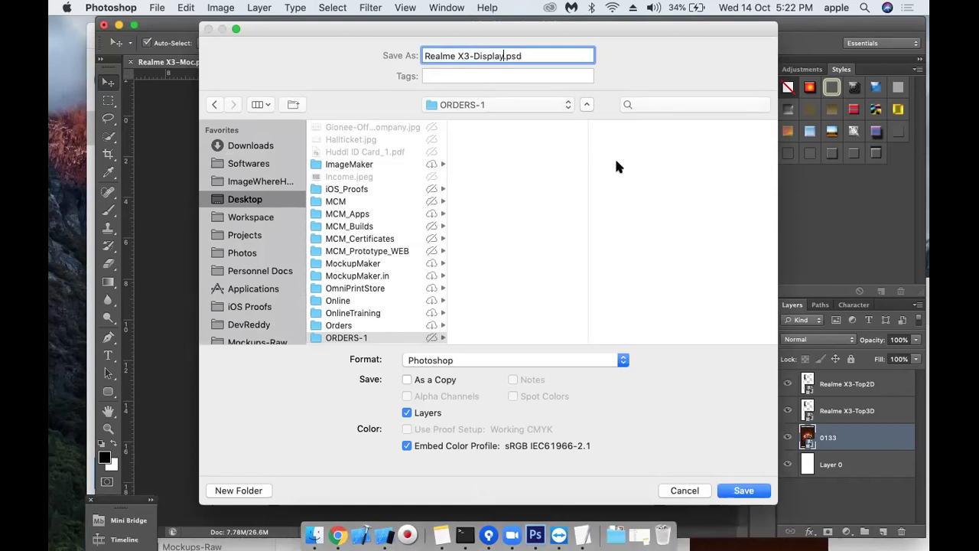
pyautogui.click(451, 360)
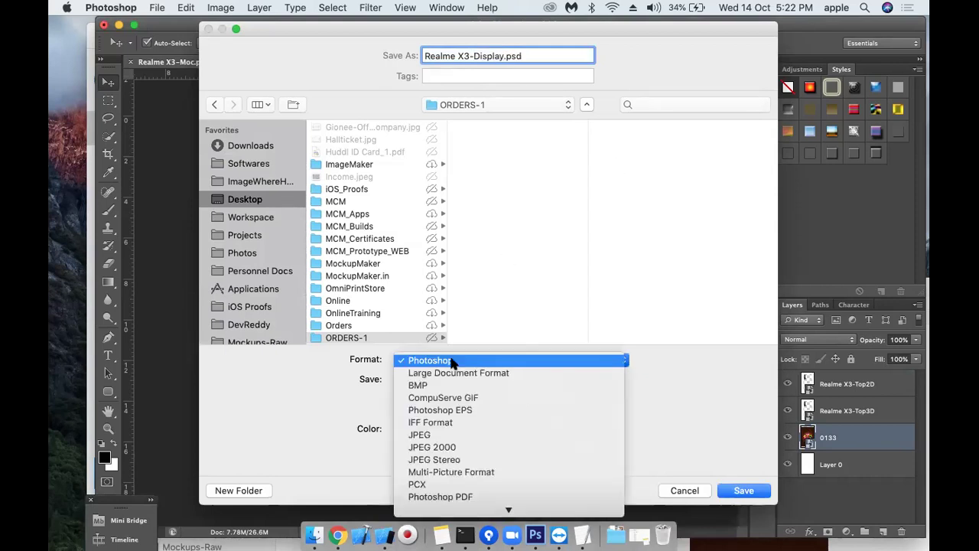
pyautogui.press('Escape')
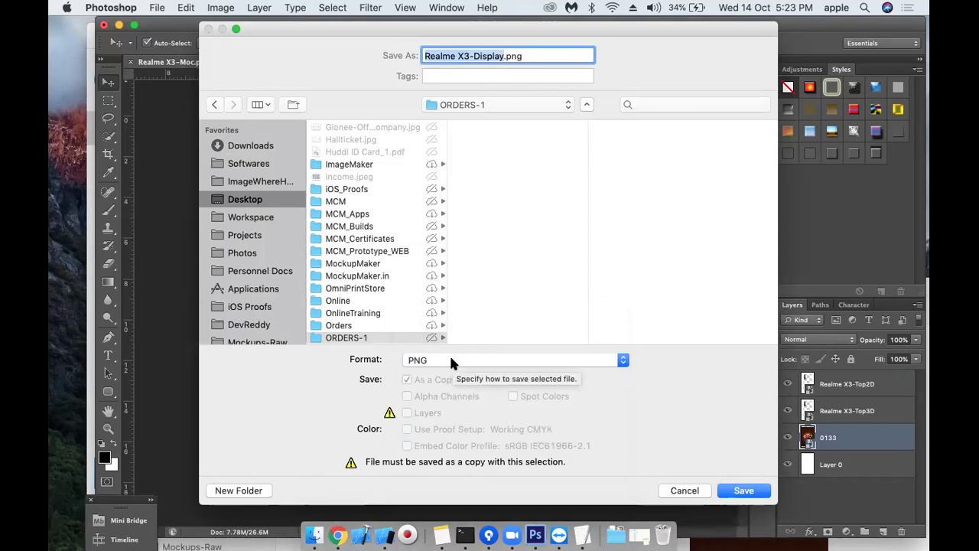
pyautogui.press('BackSpace')
pyautogui.write('Tharun-Display')
pyautogui.press('Return')
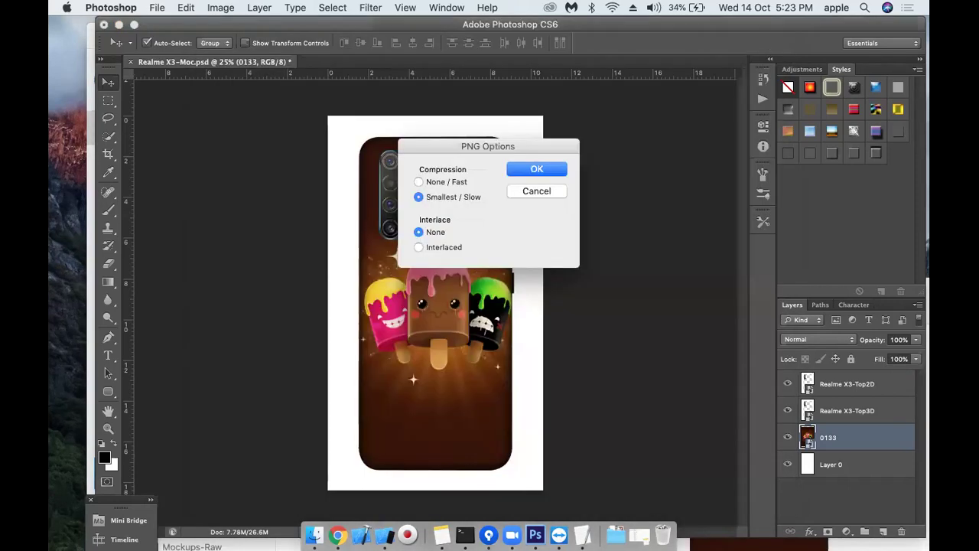
pyautogui.press('Return')
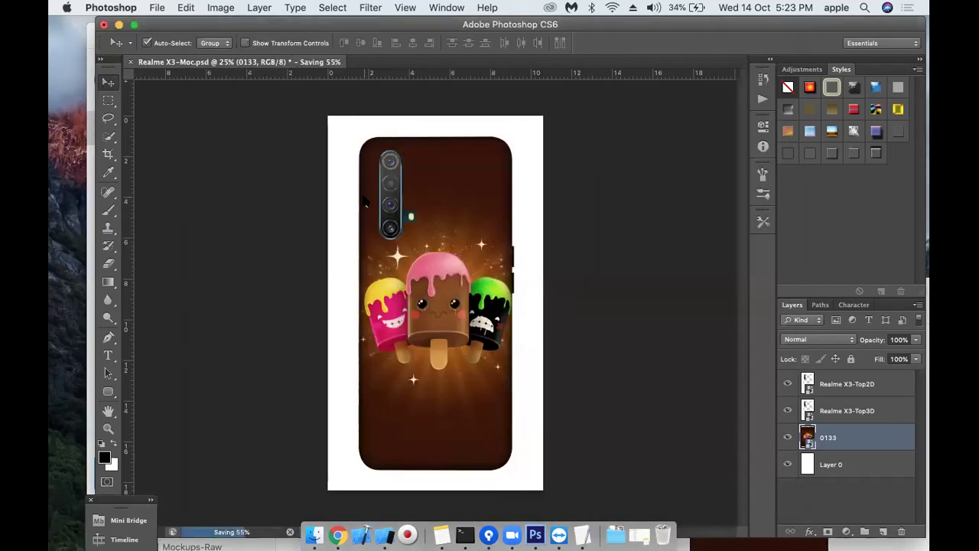
pyautogui.click(157, 8)
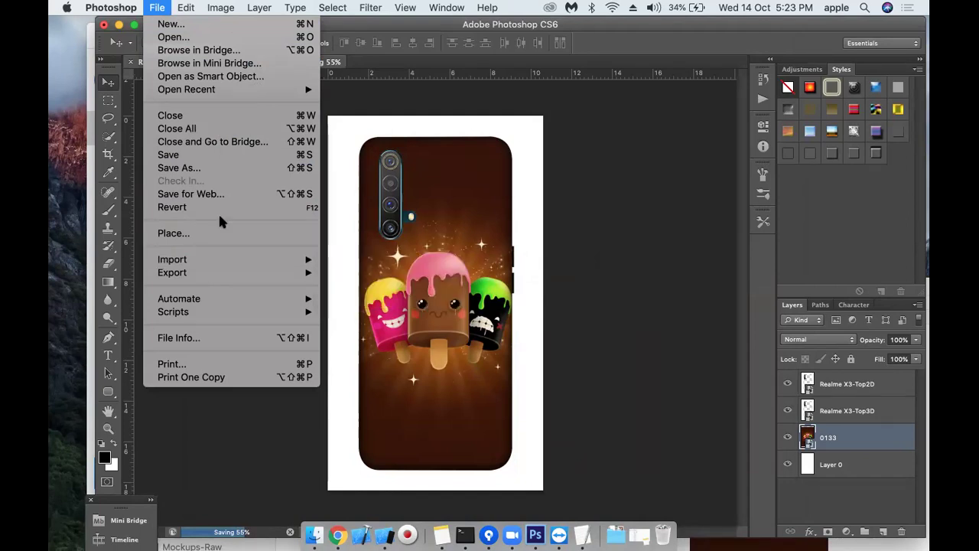
# Step: Bring up Save As again and navigate to the Desktop's ORDERS-1 folder
pyautogui.moveTo(186, 8)
pyautogui.click(554, 153)
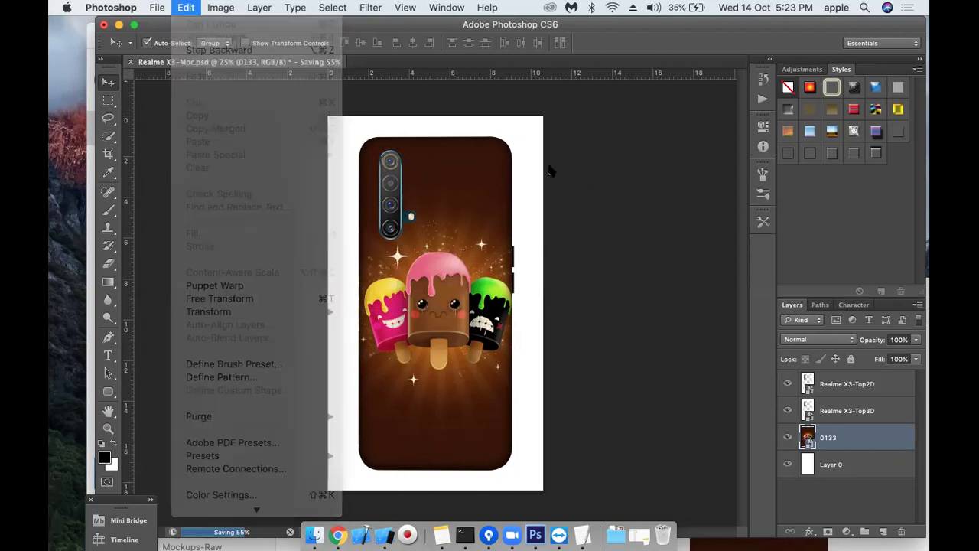
pyautogui.click(159, 8)
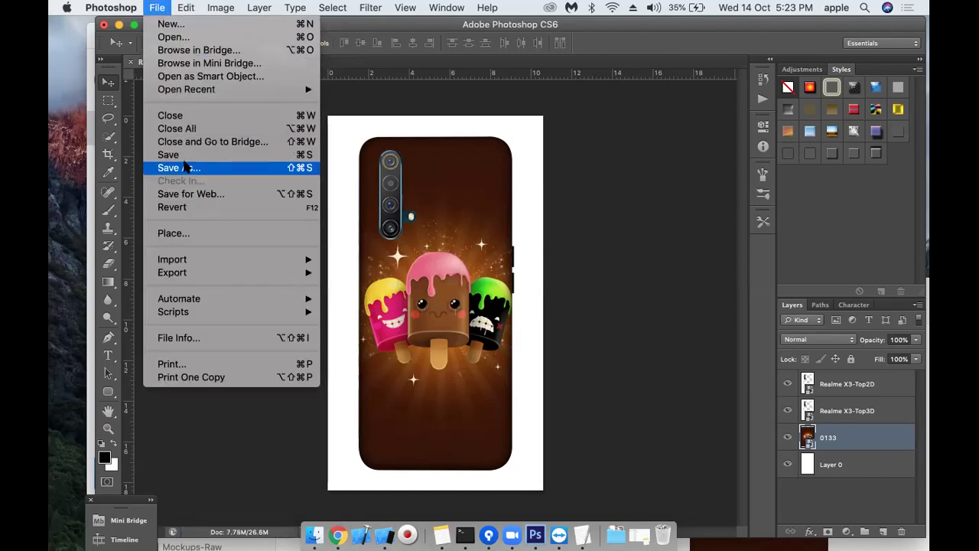
pyautogui.click(488, 198)
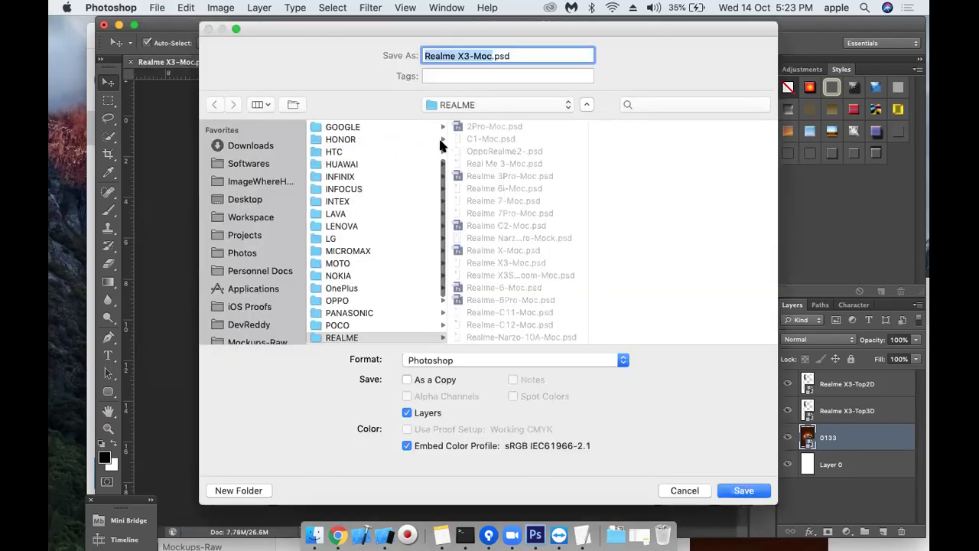
pyautogui.click(250, 201)
pyautogui.scroll(-5, 347, 262)
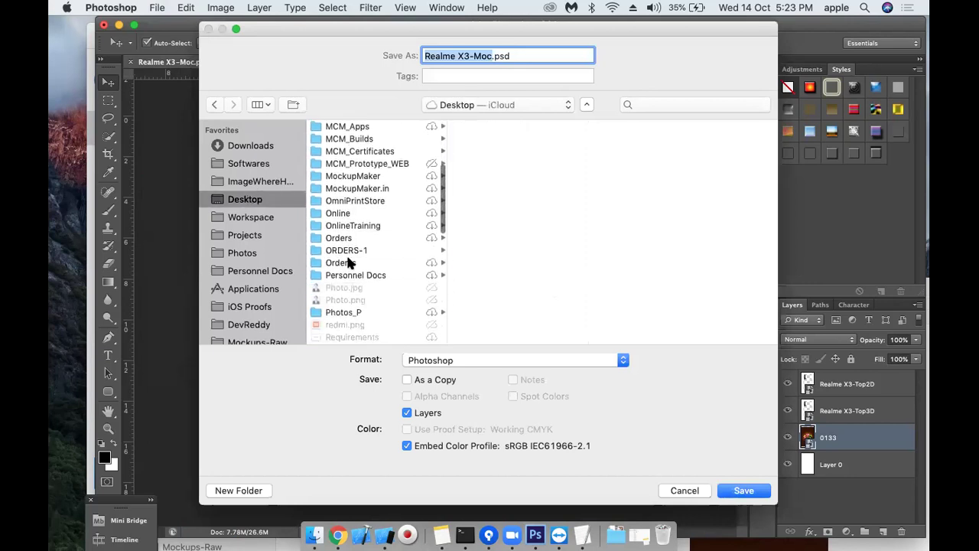
pyautogui.click(346, 250)
pyautogui.click(480, 127)
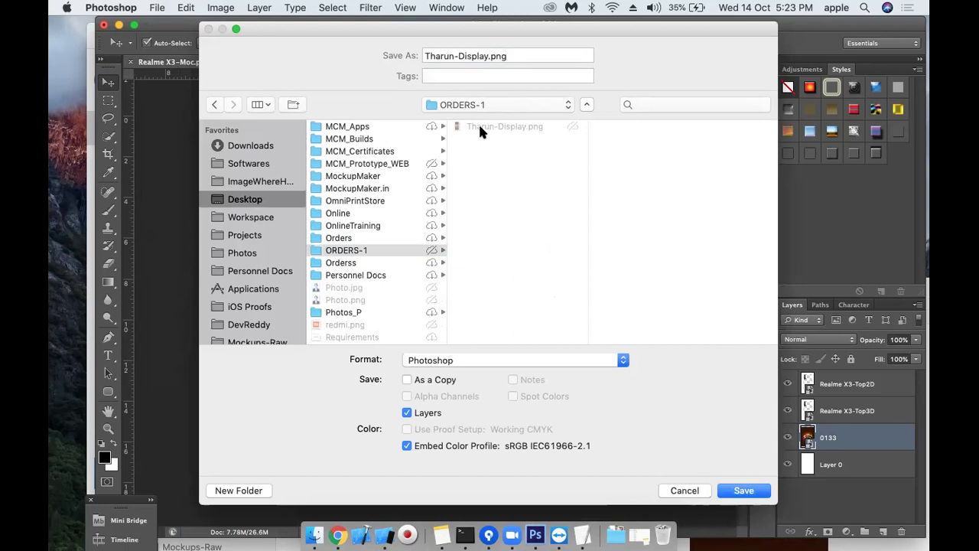
# Step: Save as layered Photoshop file Tharun-Moc, keeping maximum compatibility
pyautogui.doubleClick(474, 58)
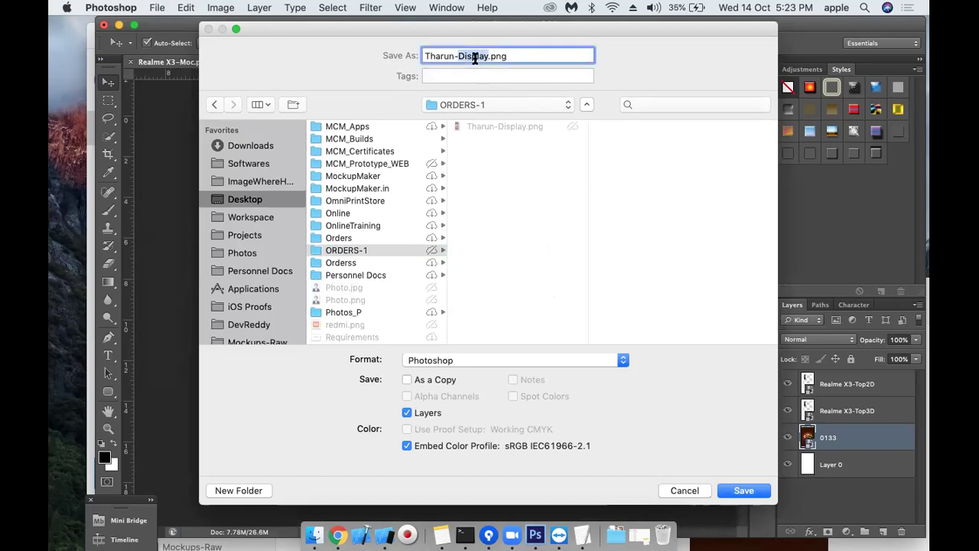
pyautogui.write('Moc')
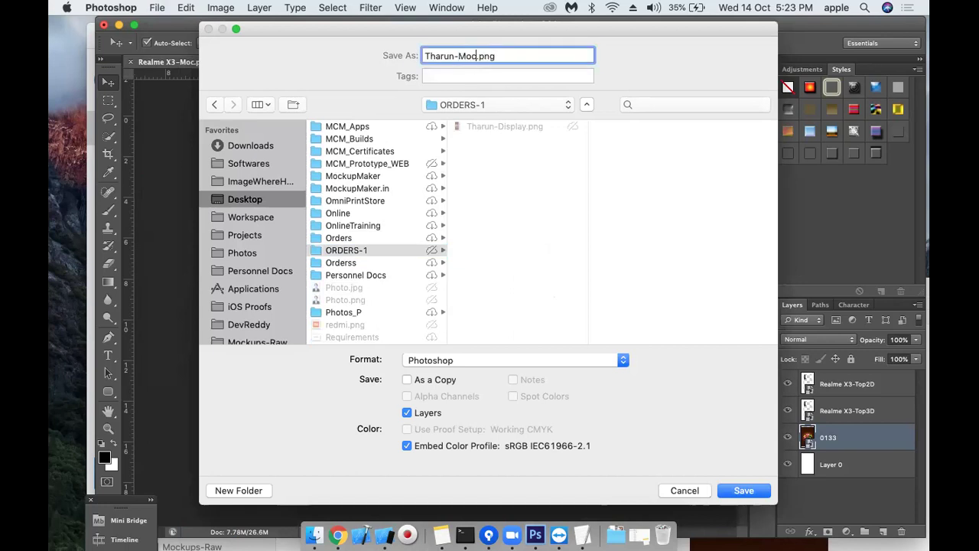
pyautogui.click(443, 360)
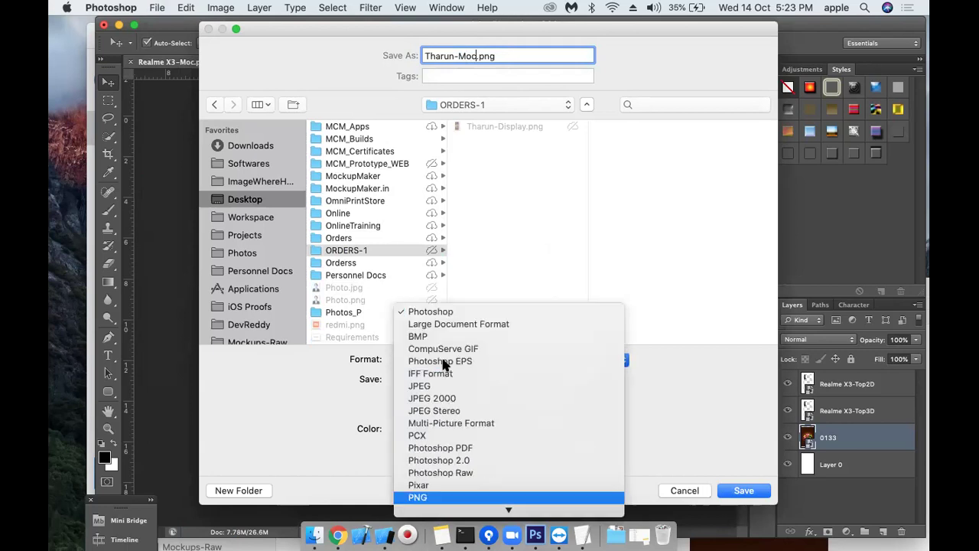
pyautogui.click(442, 360)
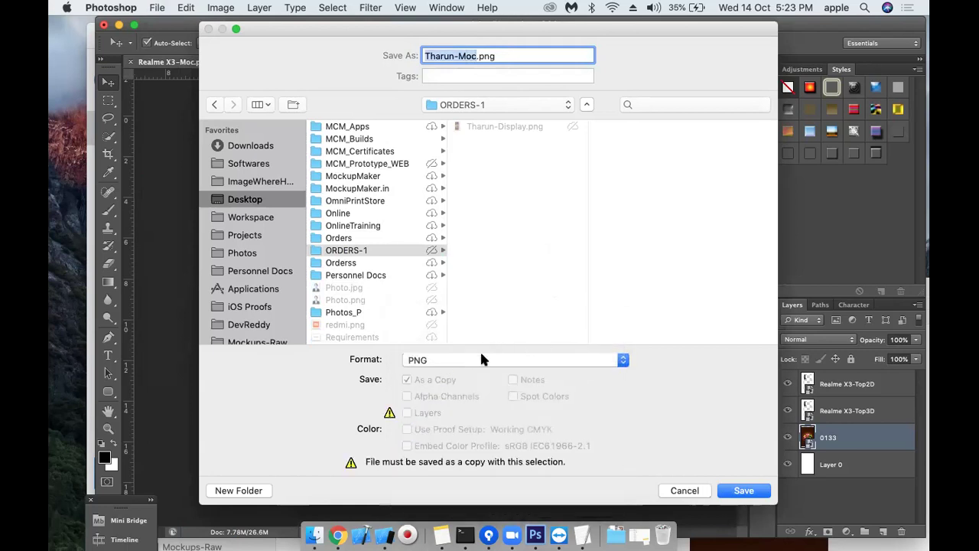
pyautogui.click(481, 358)
pyautogui.press('Return')
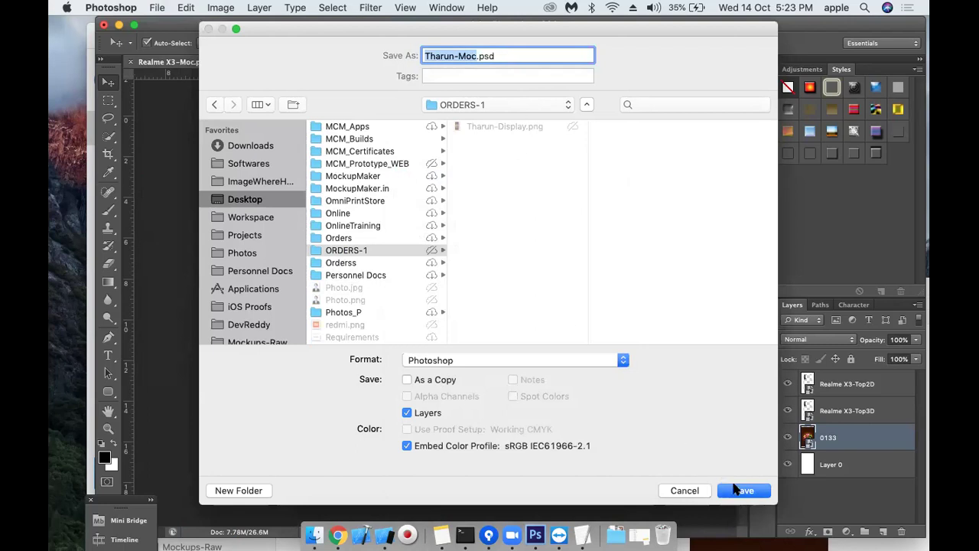
pyautogui.click(734, 490)
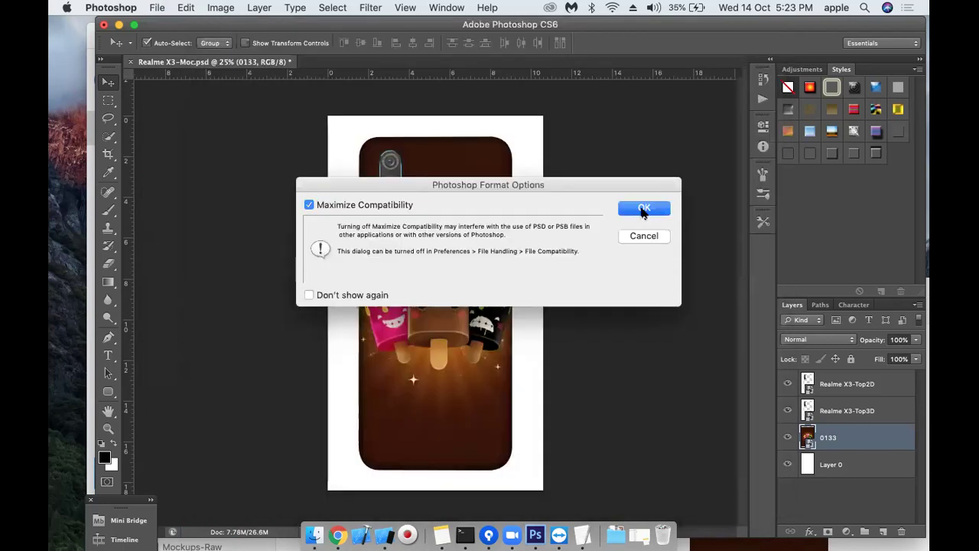
pyautogui.click(643, 209)
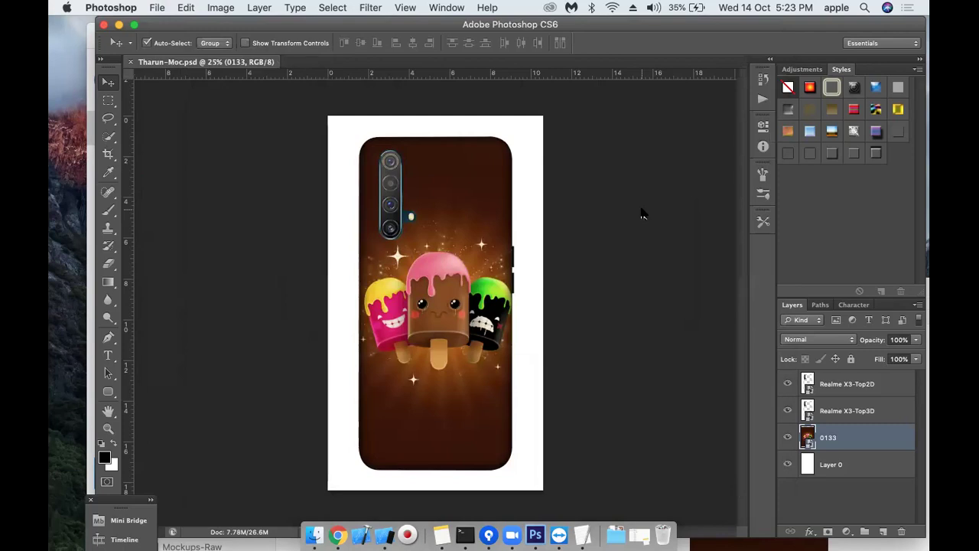
# Step: Open Desktop > ORDERS-1 in Finder and preview the exported Tharun-Display.png
pyautogui.click(313, 536)
pyautogui.moveTo(249, 307); pyautogui.dragTo(245, 96)
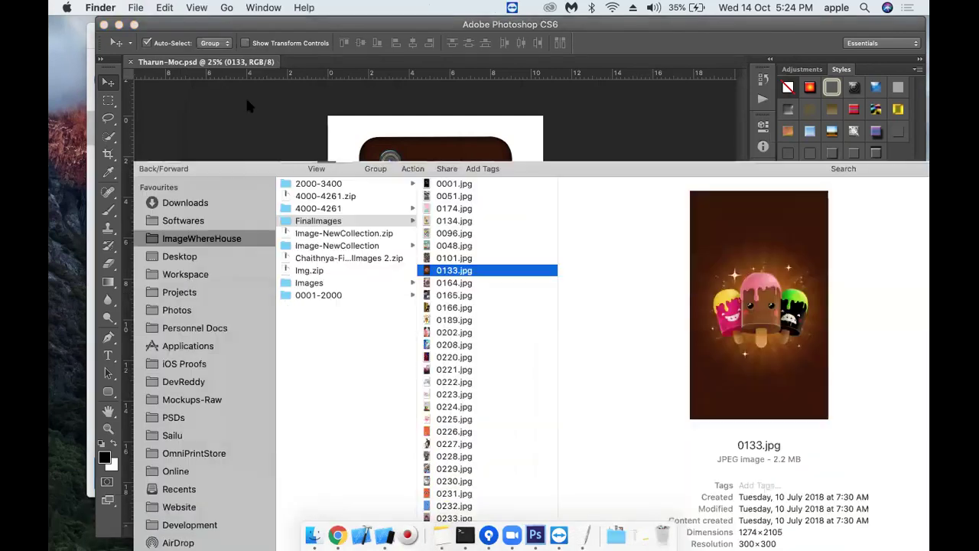
pyautogui.click(198, 203)
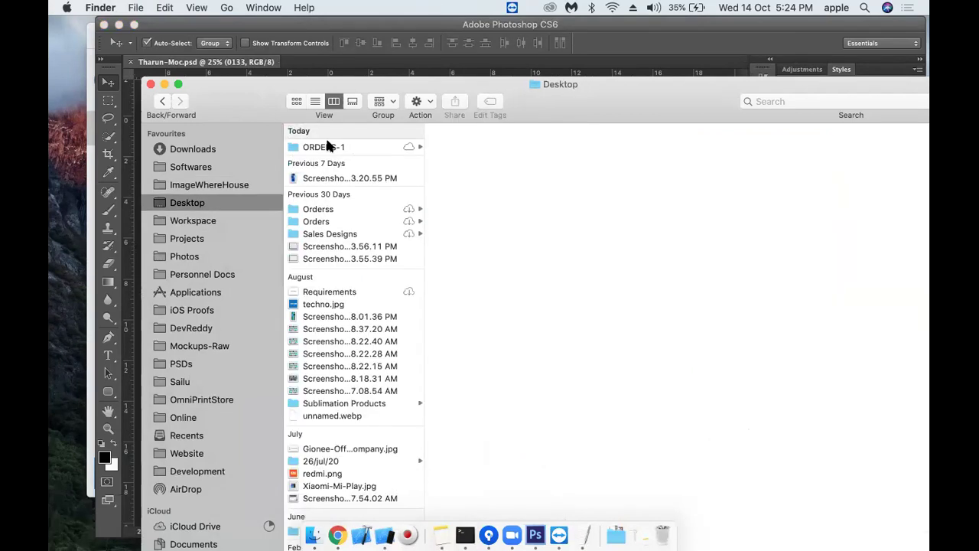
pyautogui.click(329, 147)
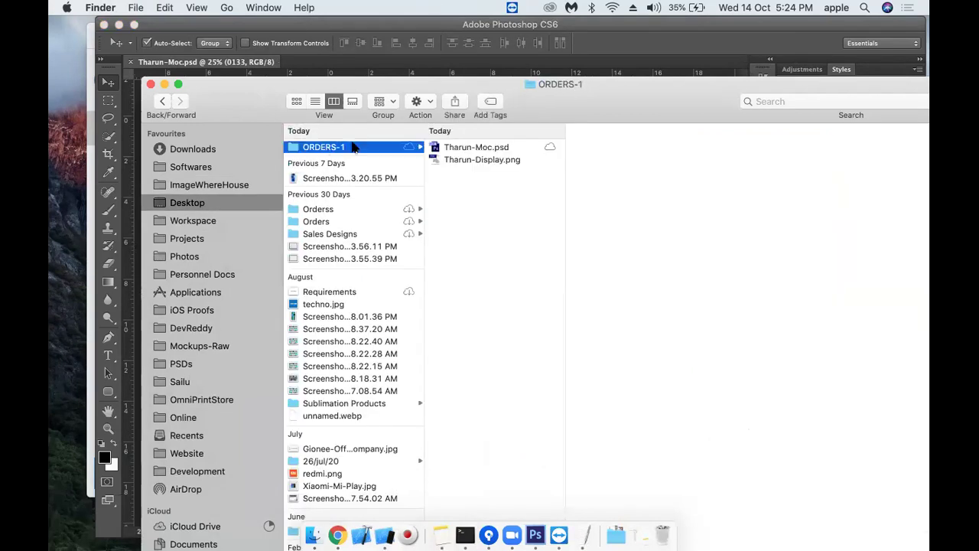
pyautogui.click(459, 159)
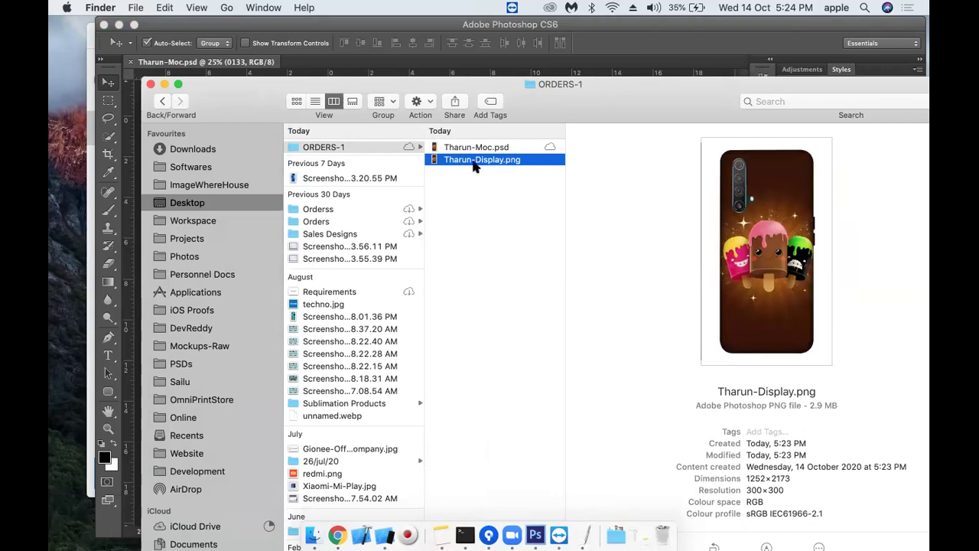
pyautogui.click(336, 535)
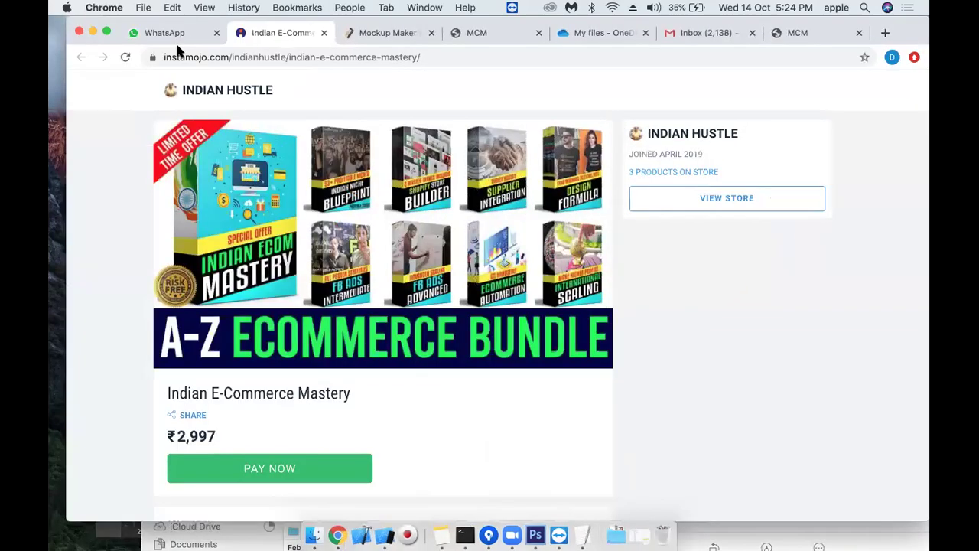
# Step: Switch to the WhatsApp Web tab and scroll through the open chat
pyautogui.click(164, 33)
pyautogui.press('super+Tab')
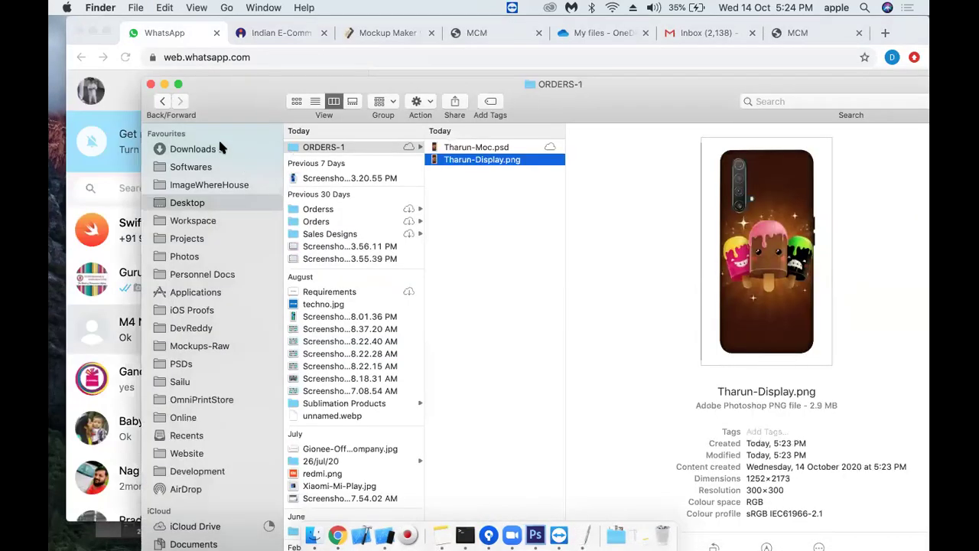
pyautogui.click(103, 165)
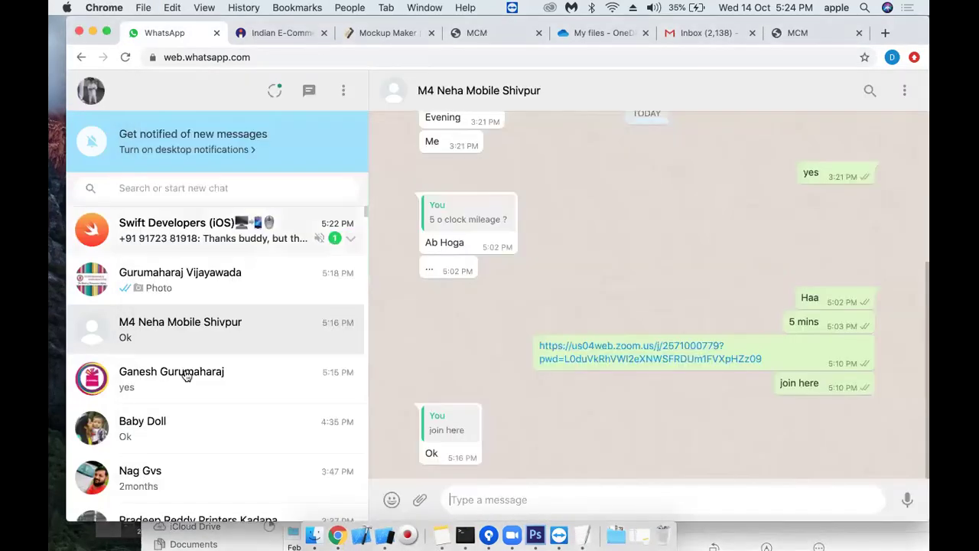
pyautogui.scroll(-2, 181, 387)
pyautogui.scroll(-1, 214, 452)
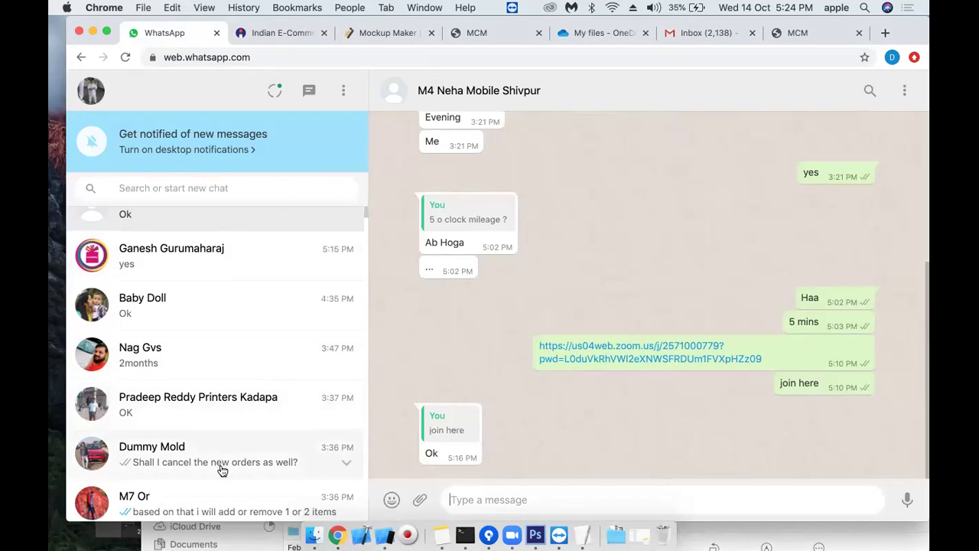
pyautogui.scroll(-1, 218, 463)
pyautogui.scroll(-1, 222, 455)
pyautogui.scroll(5, 245, 305)
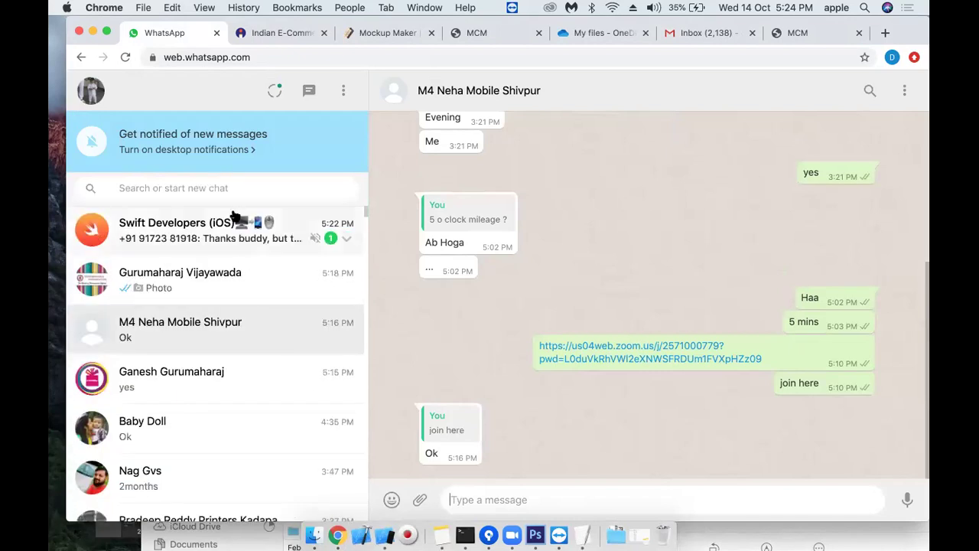
# Step: Drag Tharun-Display.png from ORDERS-1 into the chat and send it as a photo
pyautogui.click(314, 533)
pyautogui.moveTo(281, 125); pyautogui.dragTo(335, 316)
pyautogui.moveTo(553, 351)
pyautogui.mouseDown()
pyautogui.moveTo(626, 189)
pyautogui.moveTo(742, 208)
pyautogui.mouseUp()
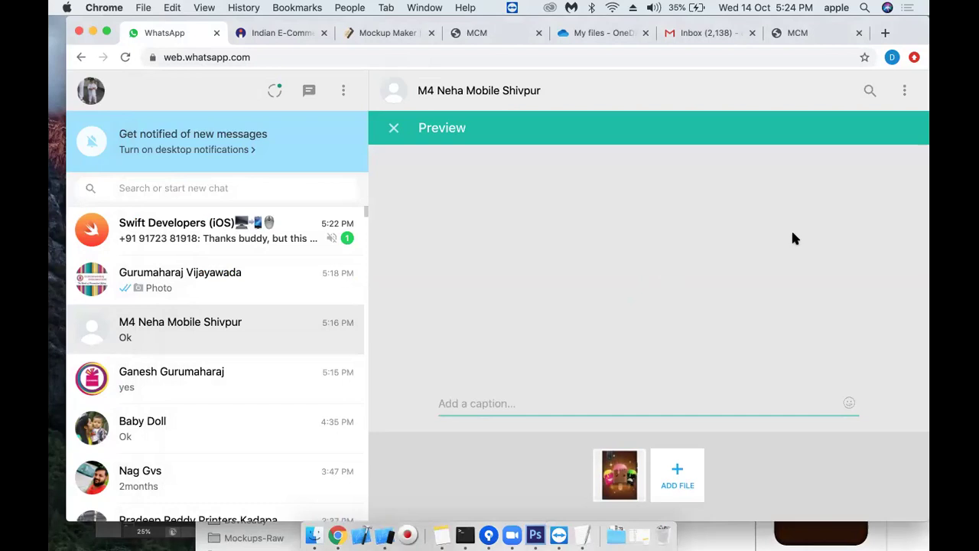
pyautogui.click(880, 430)
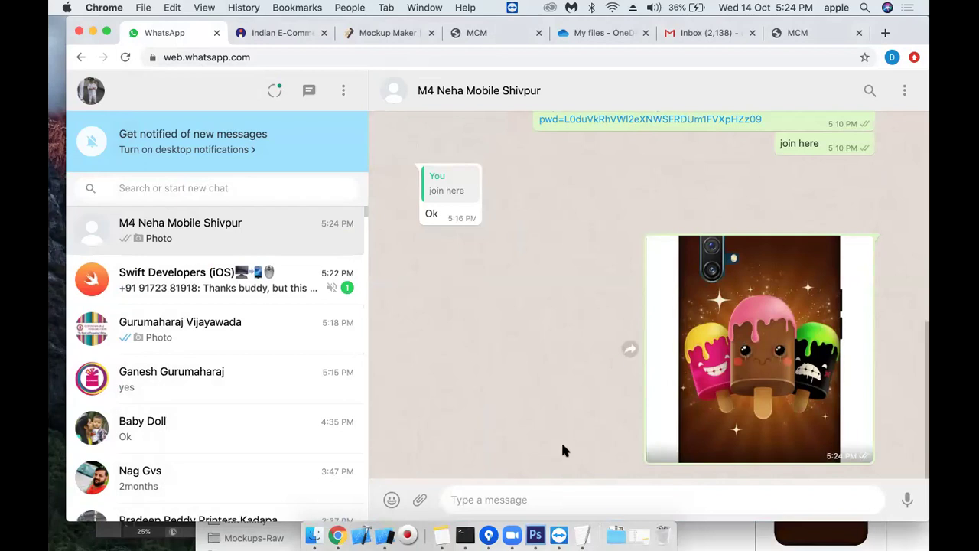
pyautogui.click(535, 535)
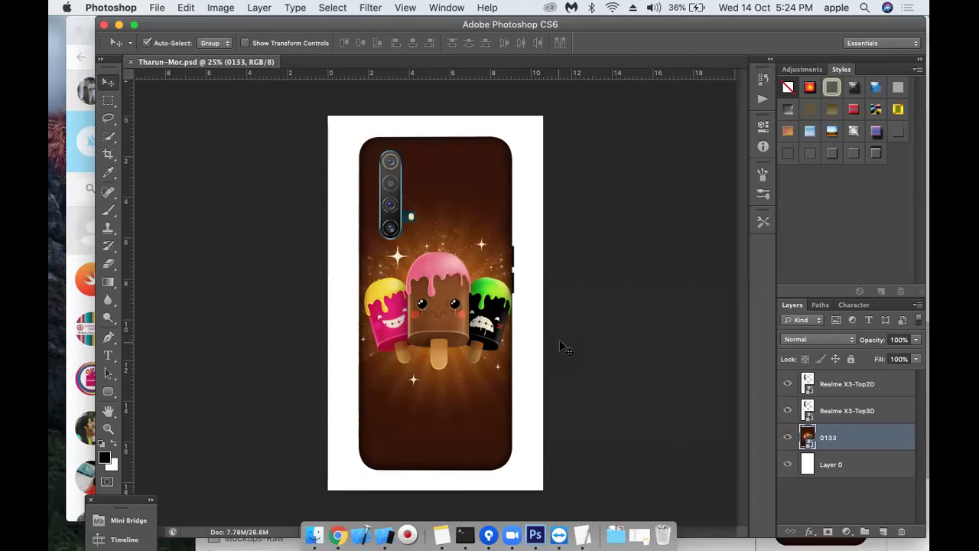
# Step: Hide the Realme X3-Top2D and Top3D layers and try a marquee strip across the artwork
pyautogui.click(788, 383)
pyautogui.click(788, 410)
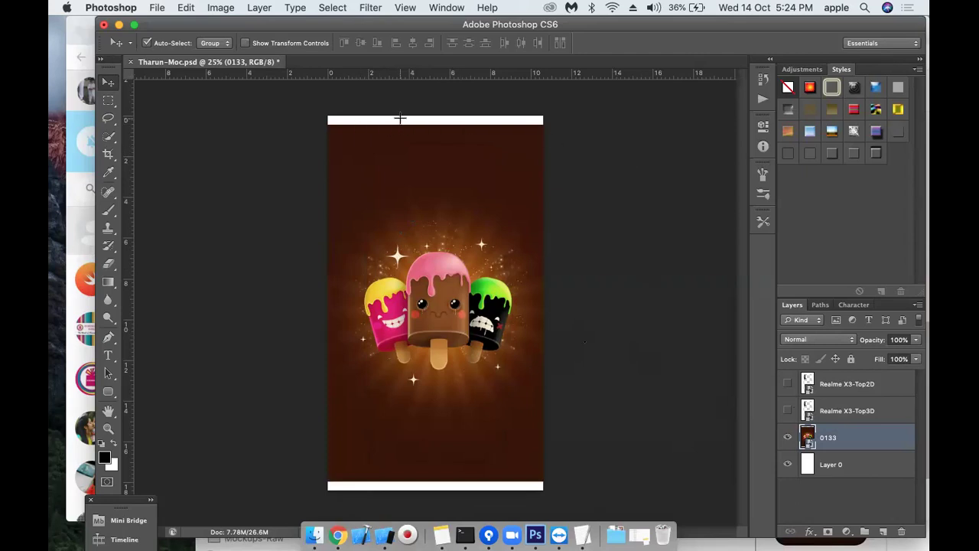
pyautogui.press('m')
pyautogui.moveTo(327, 118); pyautogui.dragTo(476, 119)
pyautogui.press('super+d')
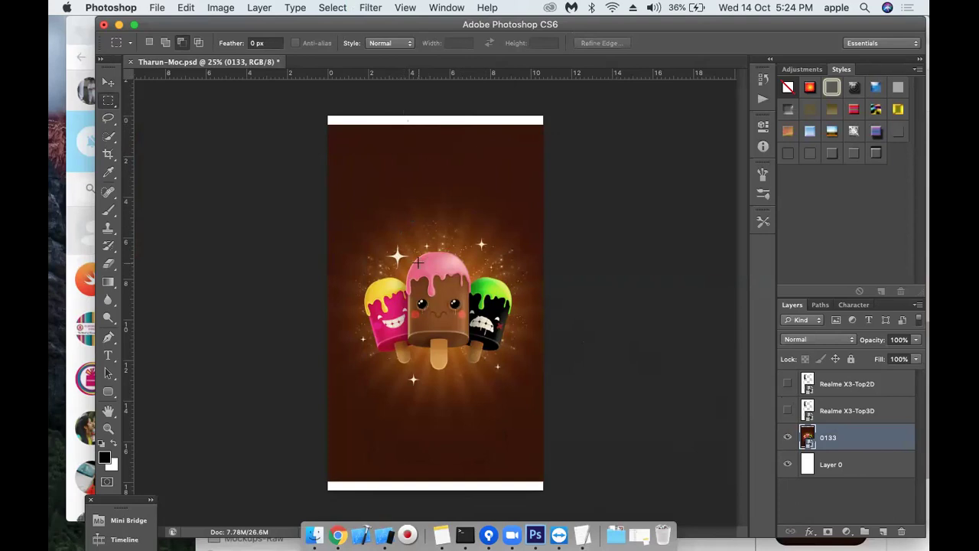
pyautogui.press('v')
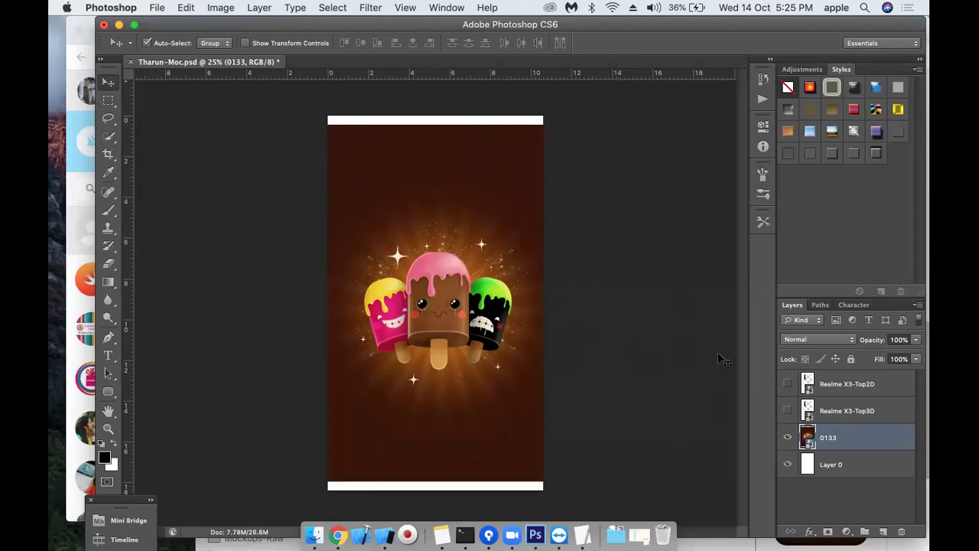
# Step: Rasterize the 0133 artwork layer from its layer context menu
pyautogui.rightClick(832, 441)
pyautogui.click(807, 375)
pyautogui.rightClick(830, 442)
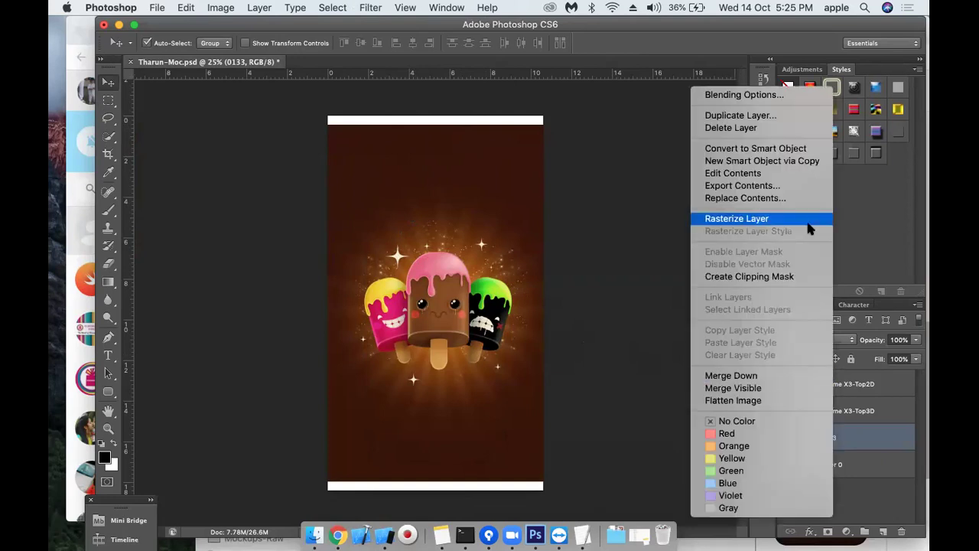
pyautogui.click(771, 219)
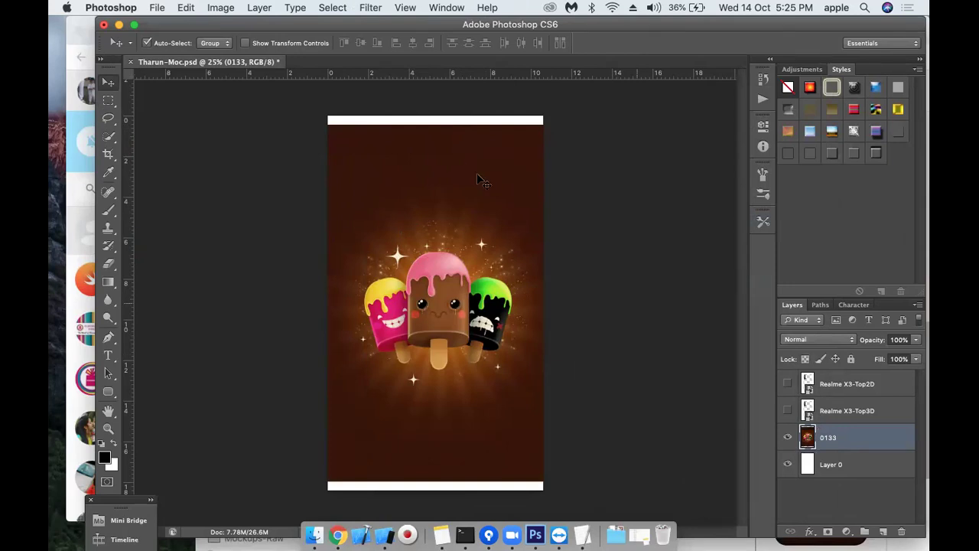
pyautogui.click(107, 100)
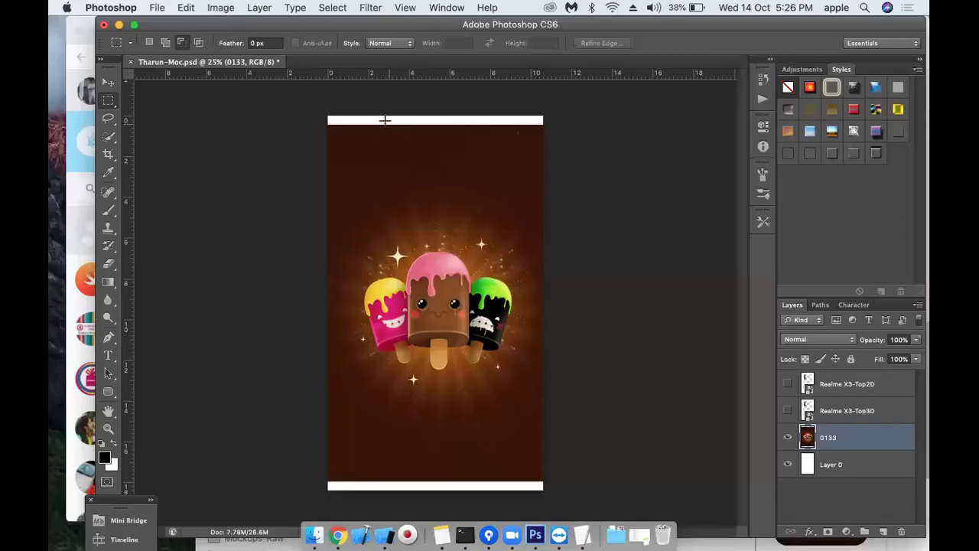
pyautogui.click(108, 84)
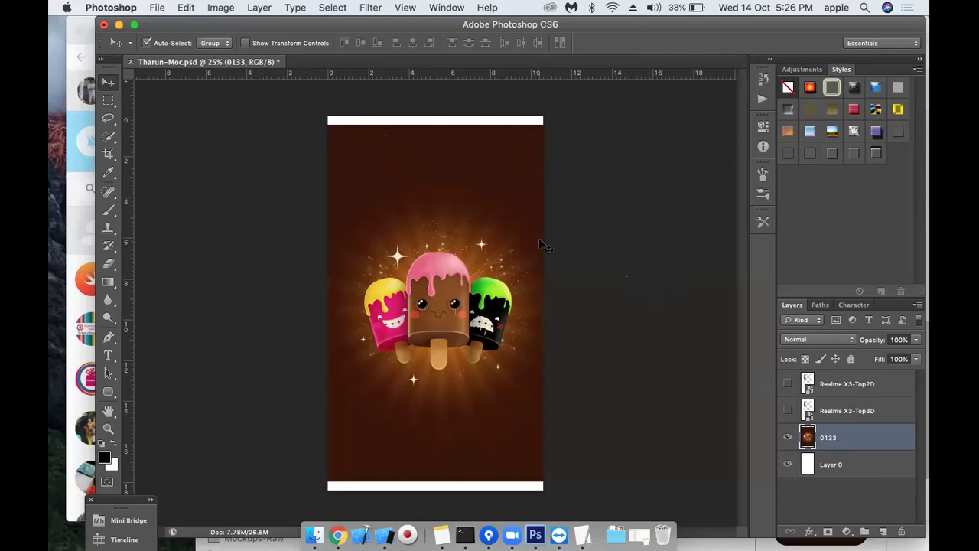
# Step: Try transforming the 0133 artwork and a top strip, cancelling both without changes
pyautogui.hotkey('ctrl', 't')
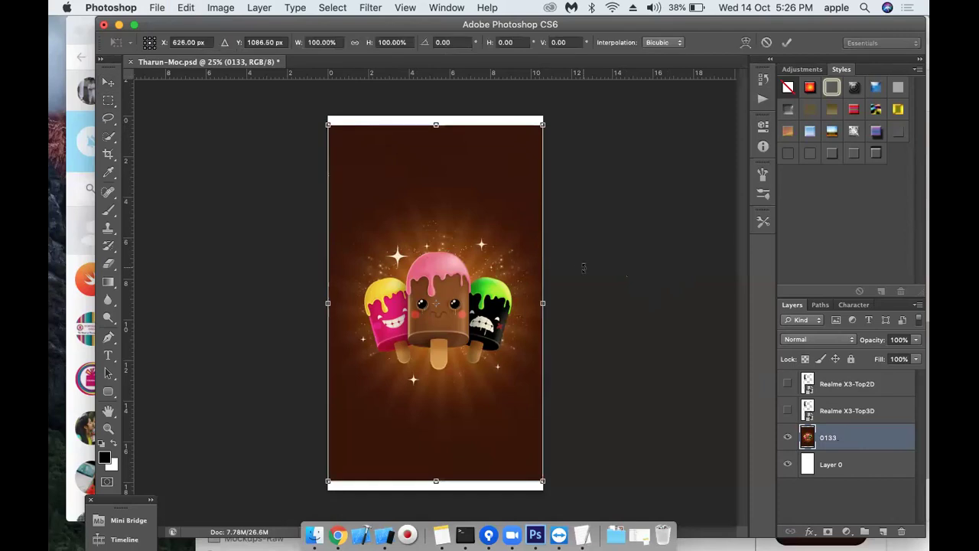
pyautogui.press('Return')
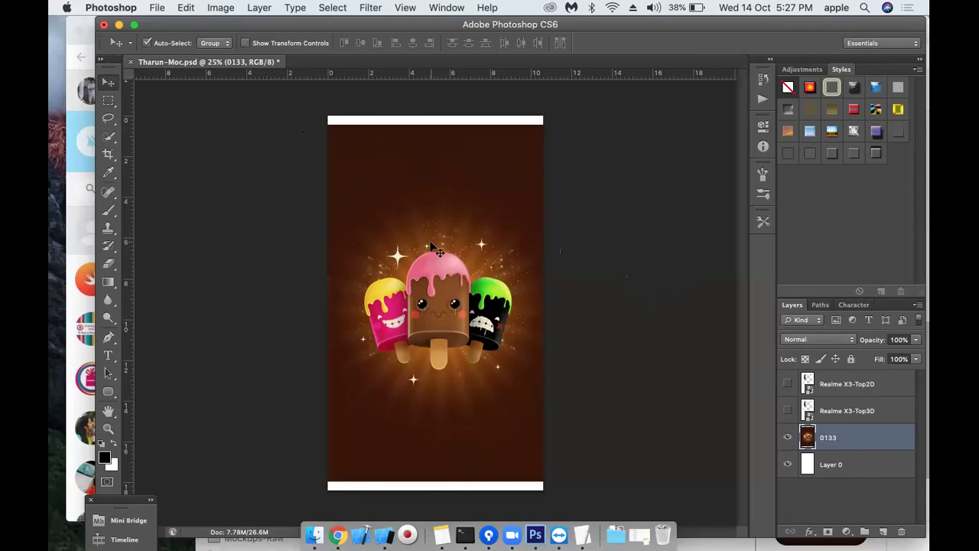
pyautogui.press('space')
pyautogui.press('m')
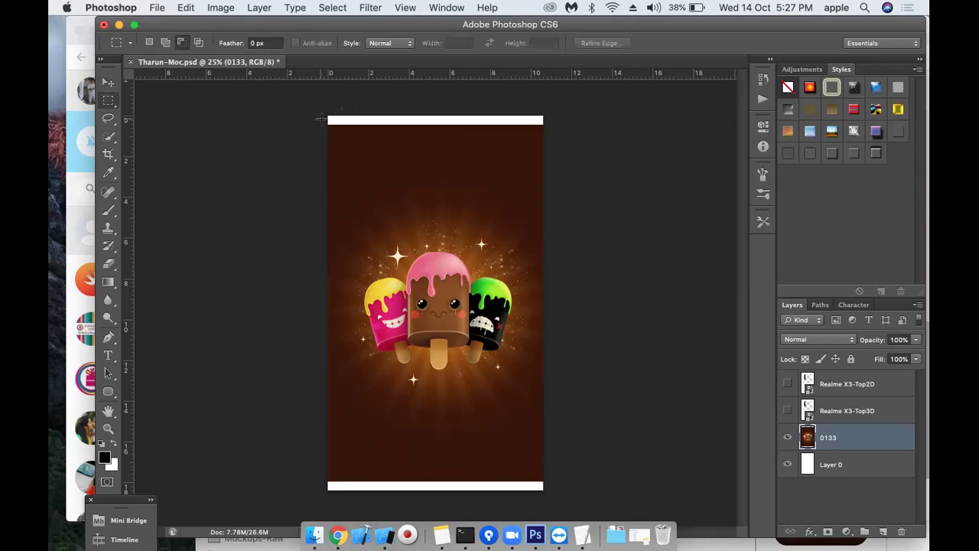
pyautogui.moveTo(321, 119); pyautogui.dragTo(566, 143)
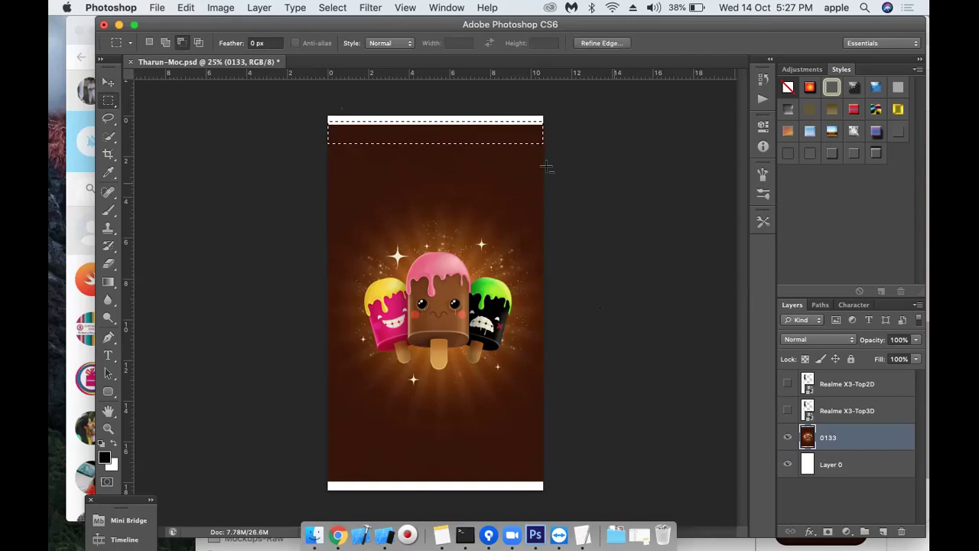
pyautogui.hotkey('ctrl', 't')
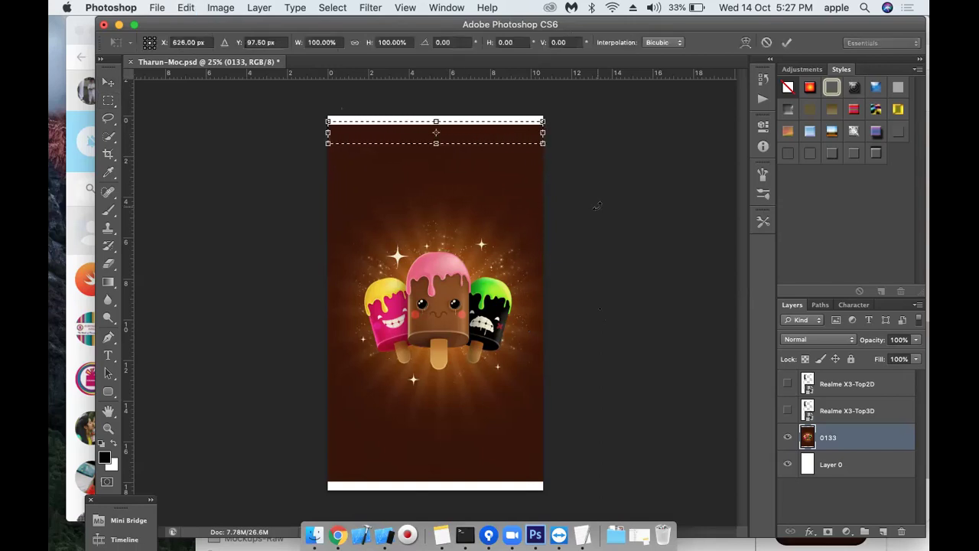
pyautogui.press('Return')
pyautogui.click(329, 148)
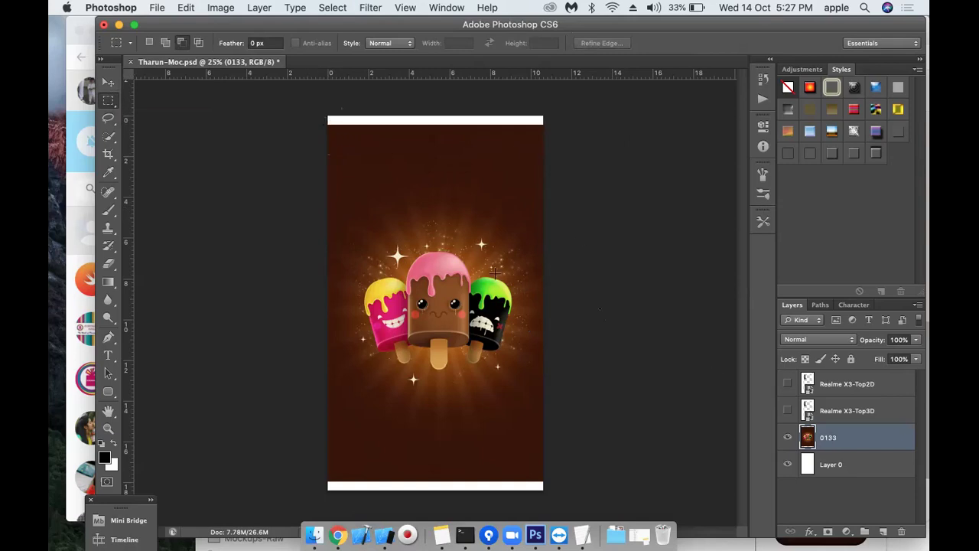
# Step: Stretch a thin top strip of the artwork up to the canvas edge
pyautogui.moveTo(313, 120); pyautogui.dragTo(544, 139)
pyautogui.press('super+t')
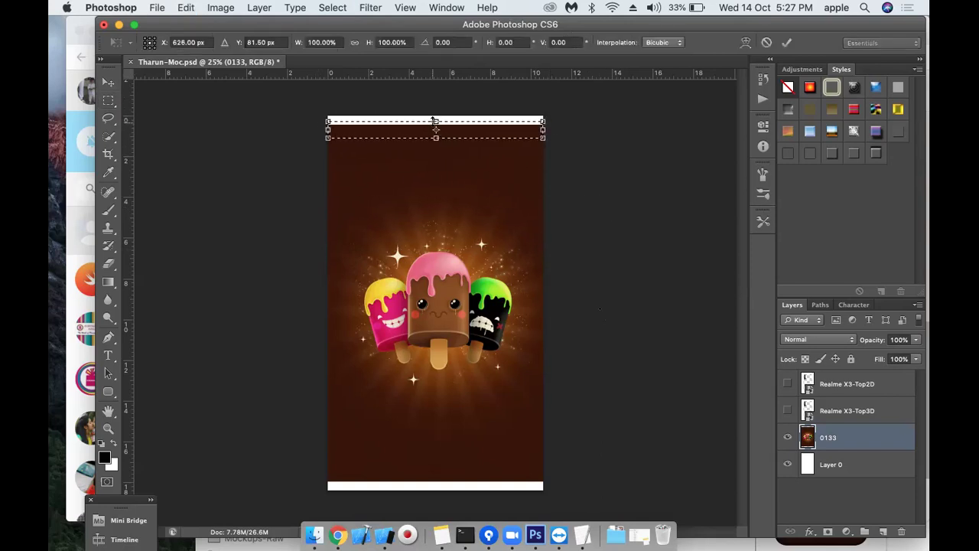
pyautogui.moveTo(434, 120); pyautogui.dragTo(435, 109)
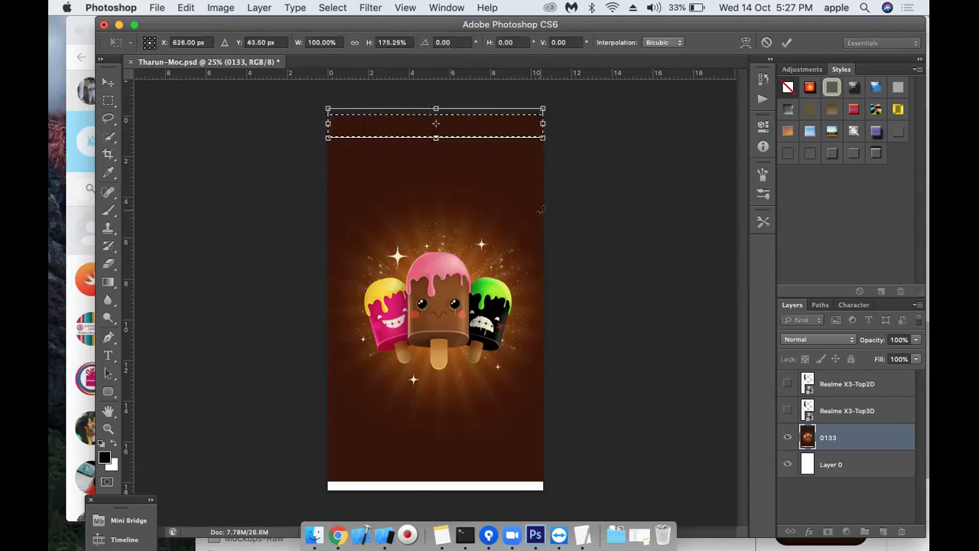
pyautogui.press('Return')
pyautogui.press('super+d')
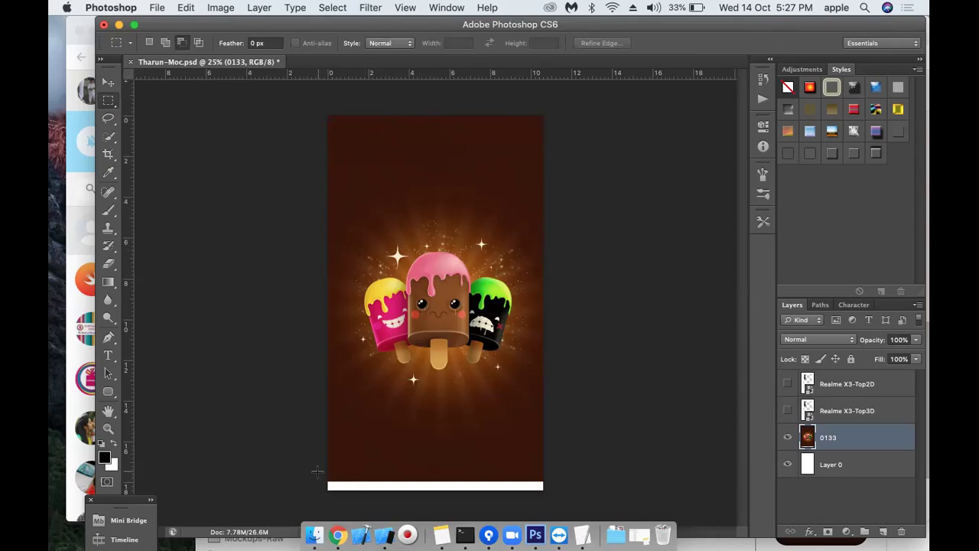
# Step: Stretch a thin bottom strip of the artwork down to the canvas edge
pyautogui.moveTo(317, 469); pyautogui.dragTo(548, 482)
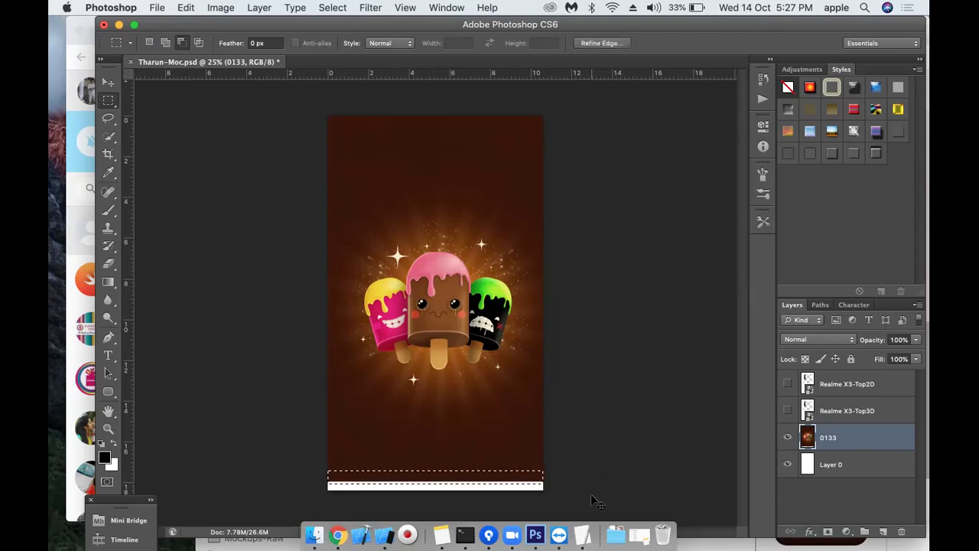
pyautogui.press('super+t')
pyautogui.moveTo(435, 483); pyautogui.dragTo(439, 496)
pyautogui.press('Return')
pyautogui.click(531, 475)
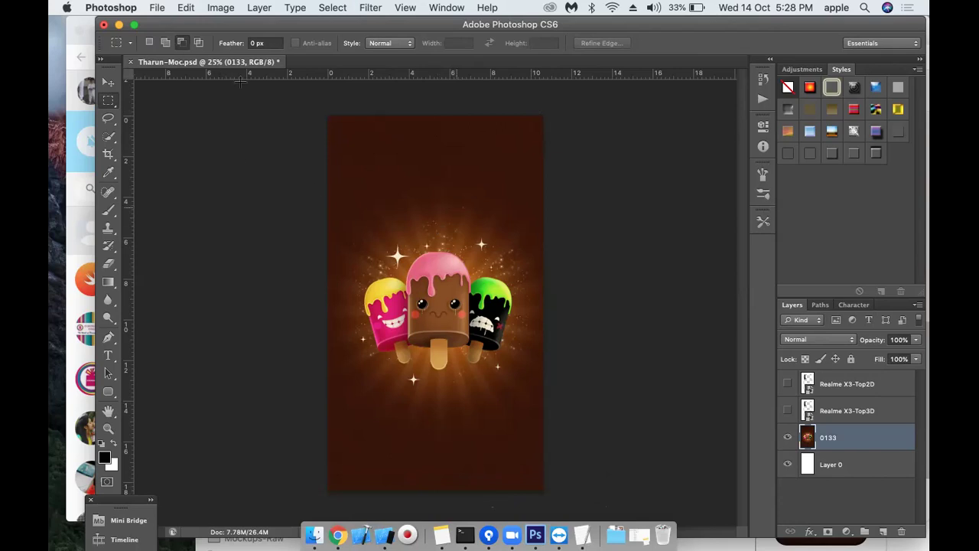
# Step: Save the popsicle design as Tharun-Print.png and close the document
pyautogui.click(157, 8)
pyautogui.moveTo(187, 90)
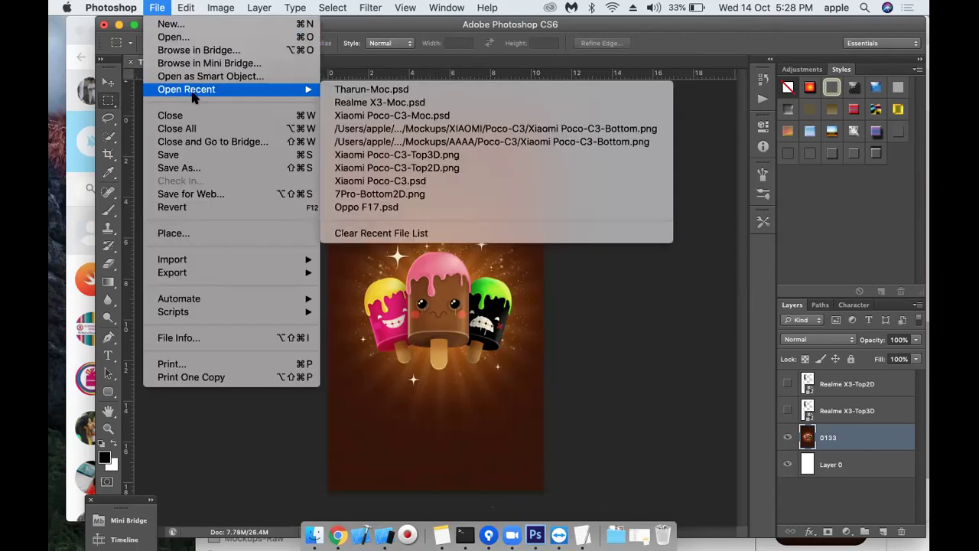
pyautogui.click(187, 168)
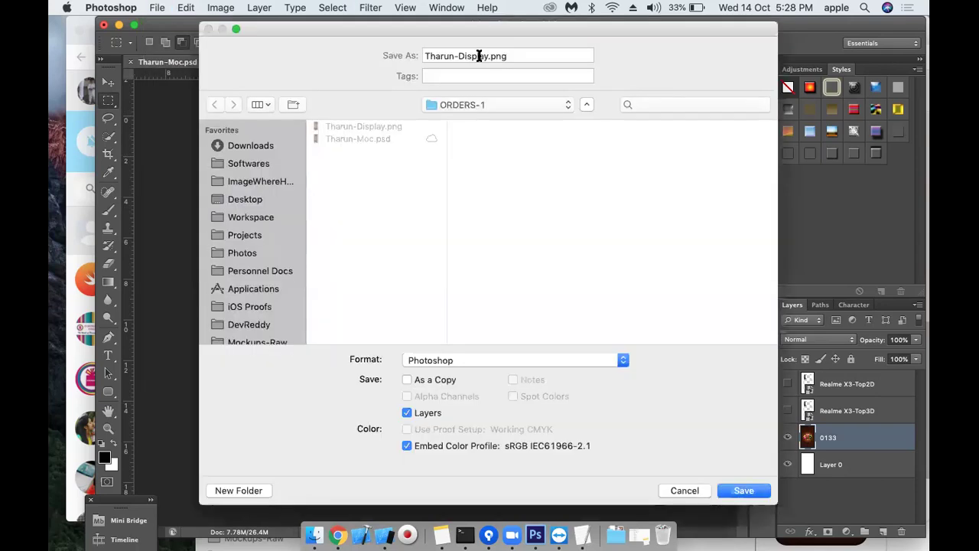
pyautogui.doubleClick(479, 56)
pyautogui.write('Print')
pyautogui.press('Return')
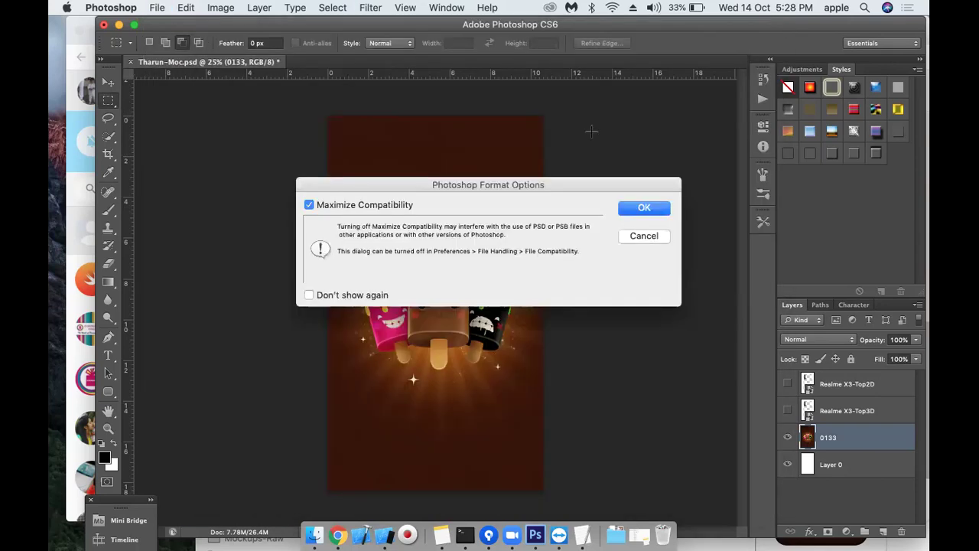
pyautogui.press('Return')
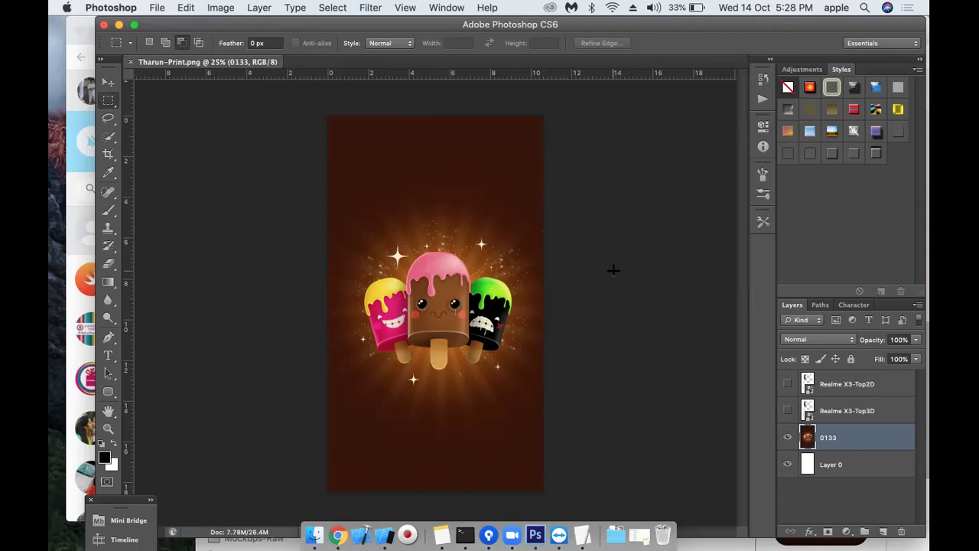
pyautogui.press('v')
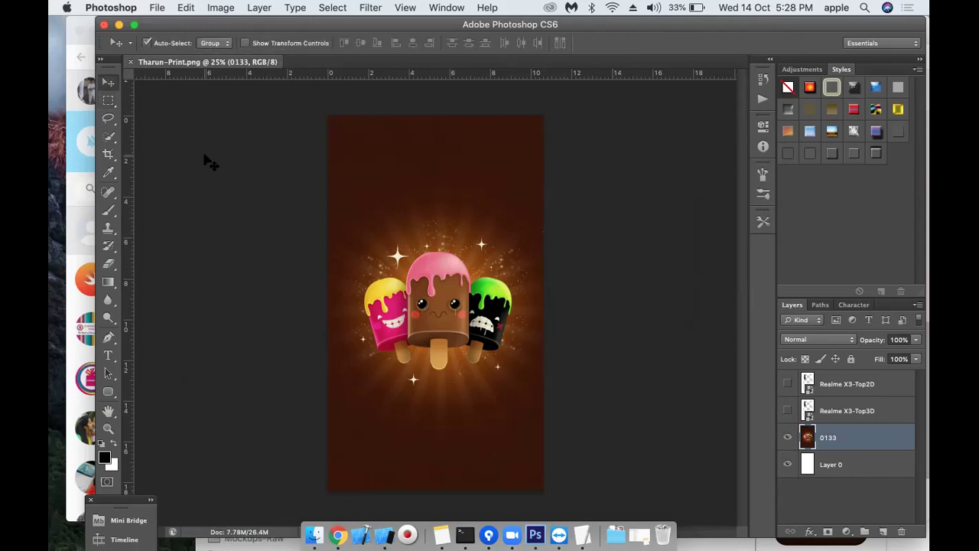
pyautogui.press('super+w')
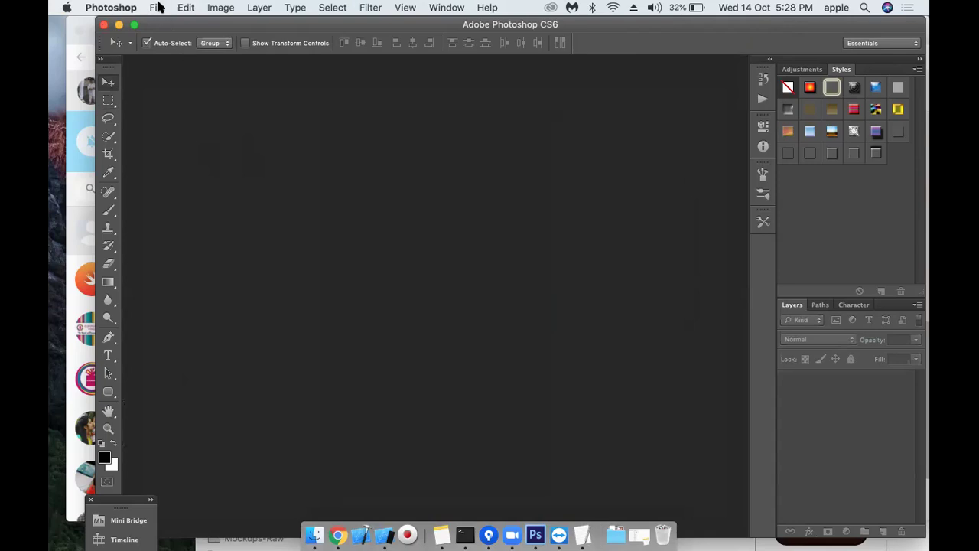
# Step: Create a new International Paper A4 document at 300 pixels per inch
pyautogui.click(159, 8)
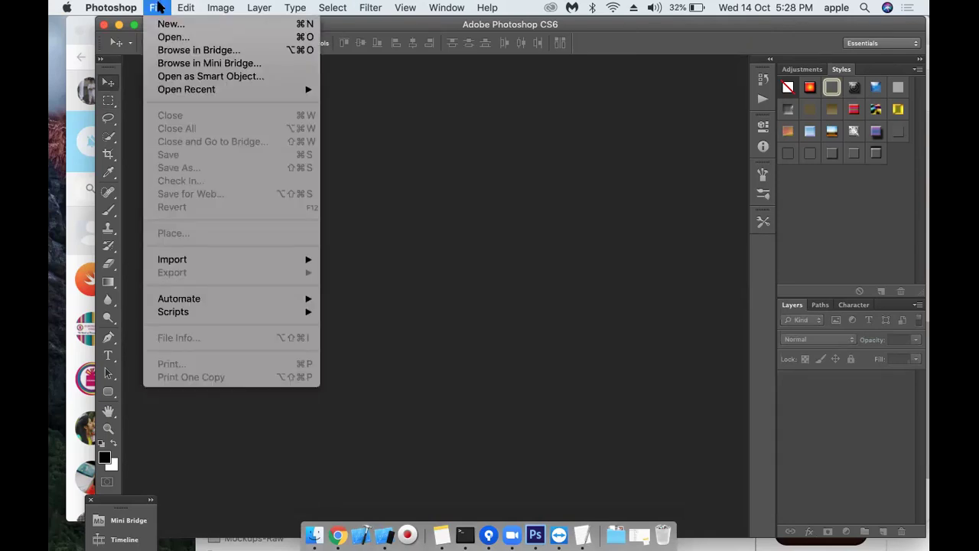
pyautogui.click(166, 23)
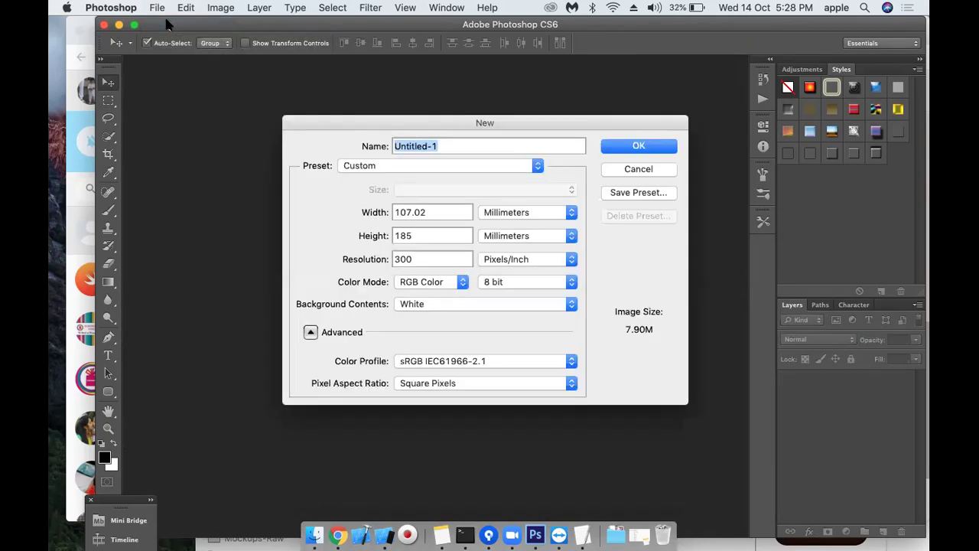
pyautogui.click(454, 162)
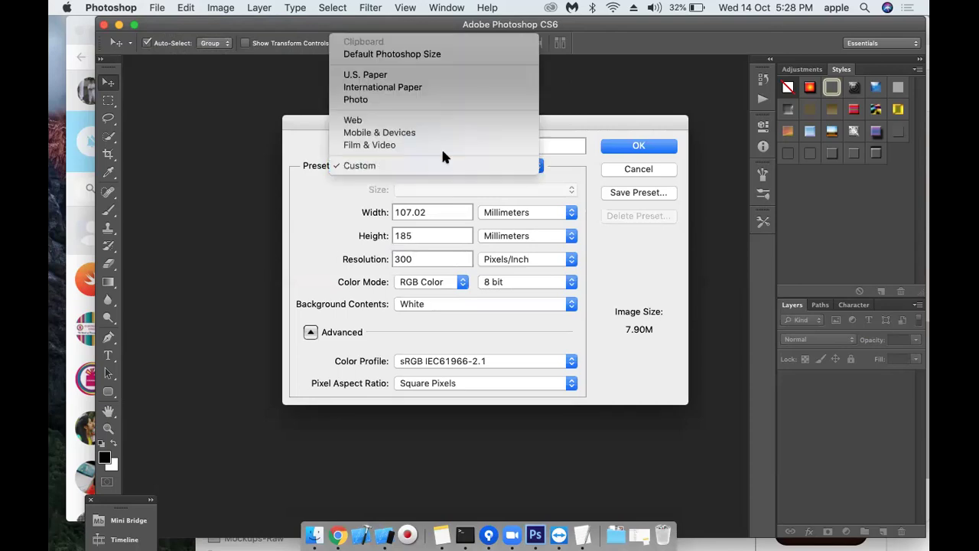
pyautogui.click(405, 86)
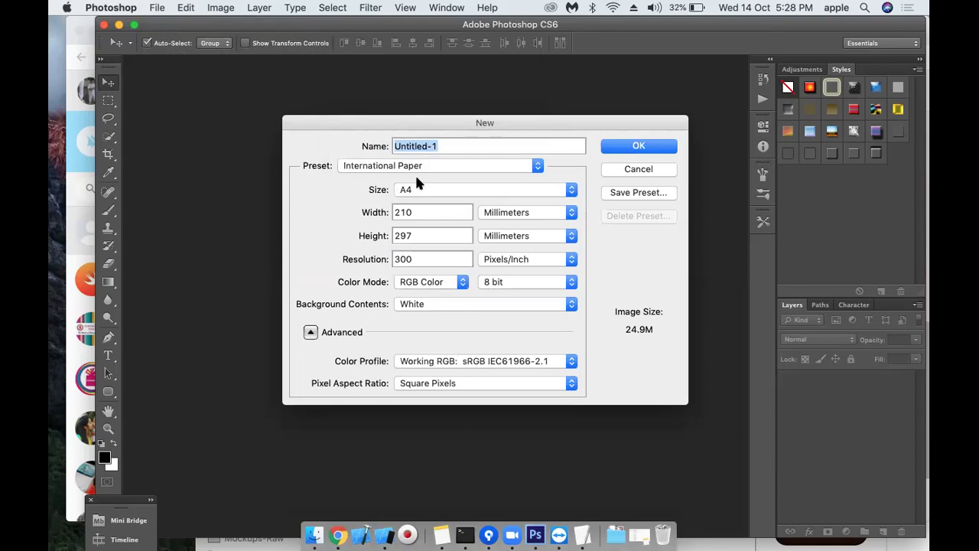
pyautogui.doubleClick(405, 259)
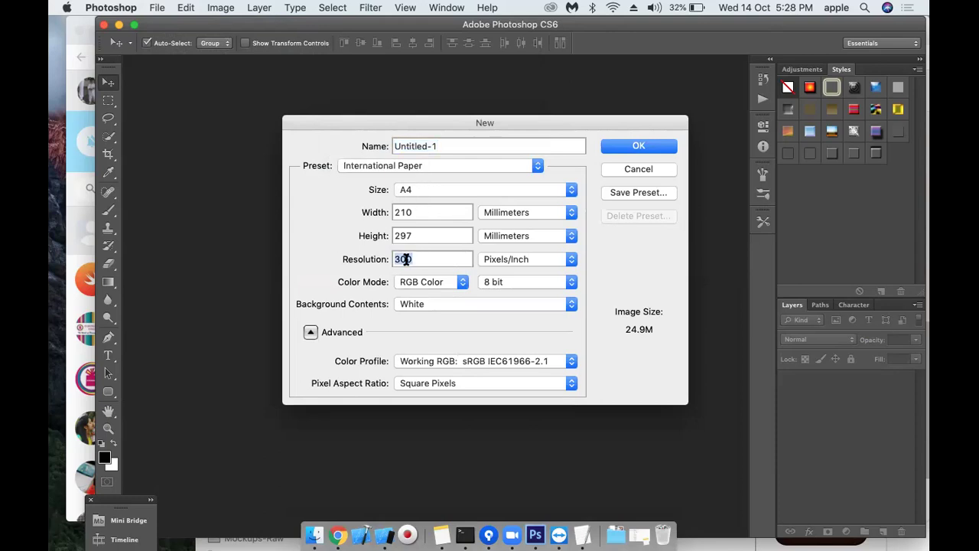
pyautogui.click(638, 149)
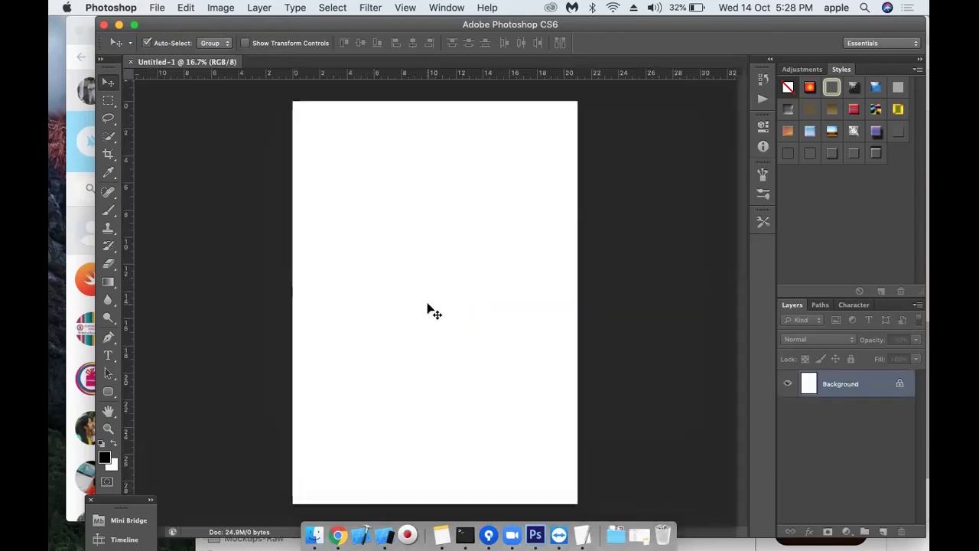
# Step: Drag Tharun-Print.png from ORDERS-1 onto the A4 canvas twice and dismiss the error
pyautogui.click(314, 534)
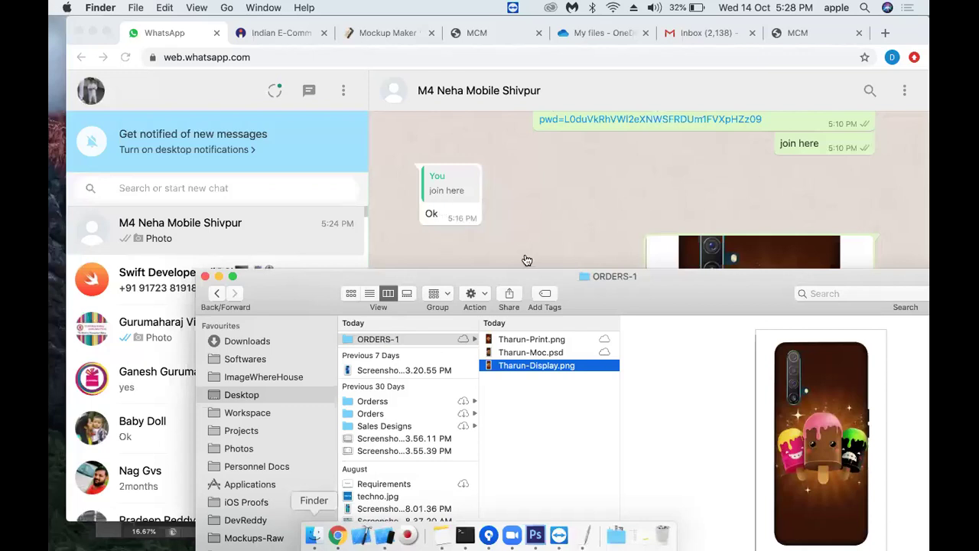
pyautogui.press('super+Tab')
pyautogui.press('super+Tab')
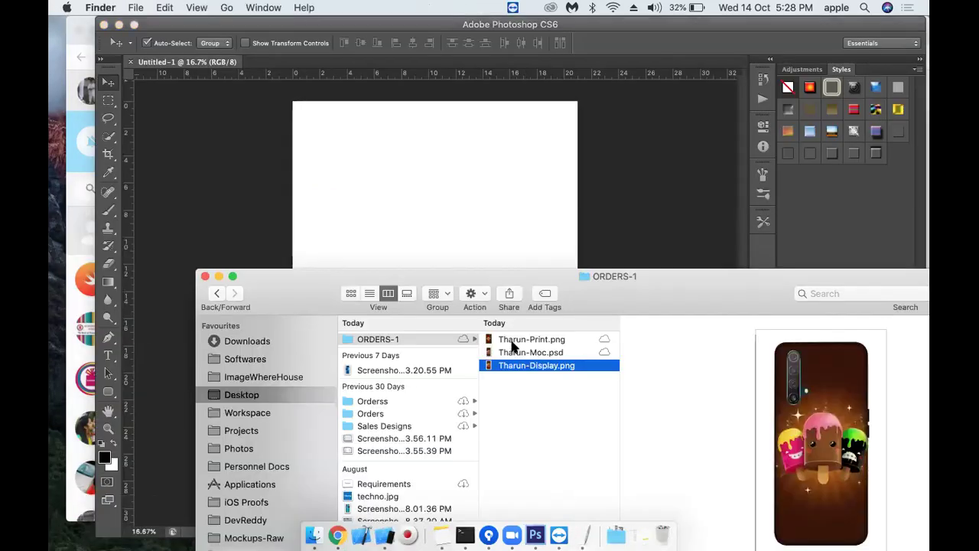
pyautogui.click(532, 340)
pyautogui.moveTo(533, 346); pyautogui.dragTo(471, 187)
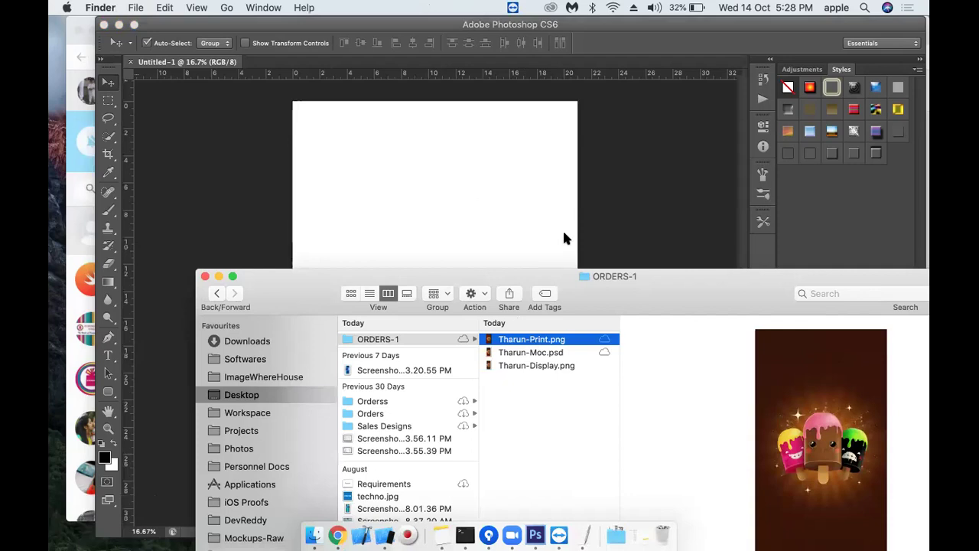
pyautogui.moveTo(536, 341)
pyautogui.mouseDown()
pyautogui.moveTo(464, 191)
pyautogui.moveTo(507, 197)
pyautogui.mouseUp()
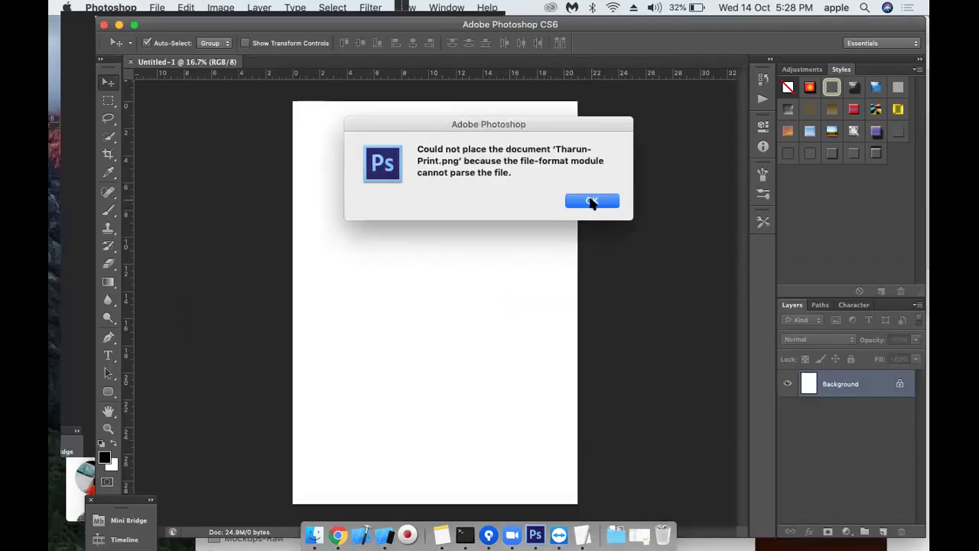
pyautogui.click(591, 201)
# Step: Retry placing and opening Tharun-Print.png, dismissing the could-not-parse errors
pyautogui.press('super+Tab')
pyautogui.moveTo(540, 334); pyautogui.dragTo(505, 214)
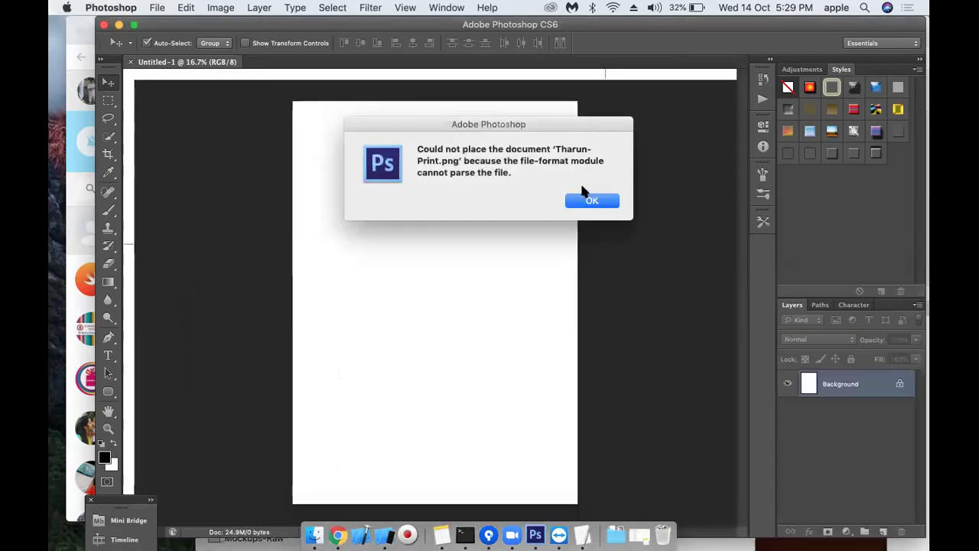
pyautogui.click(583, 201)
pyautogui.press('super+Tab')
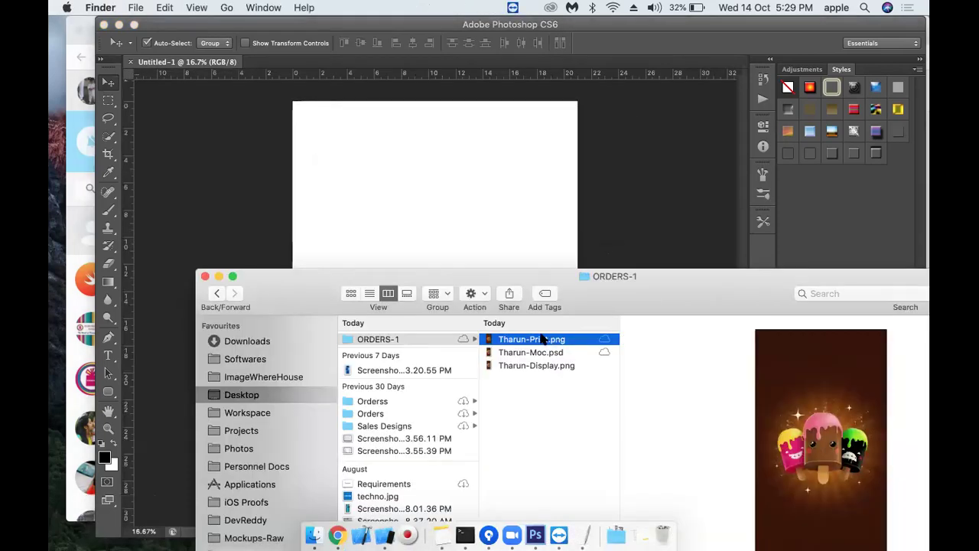
pyautogui.doubleClick(510, 341)
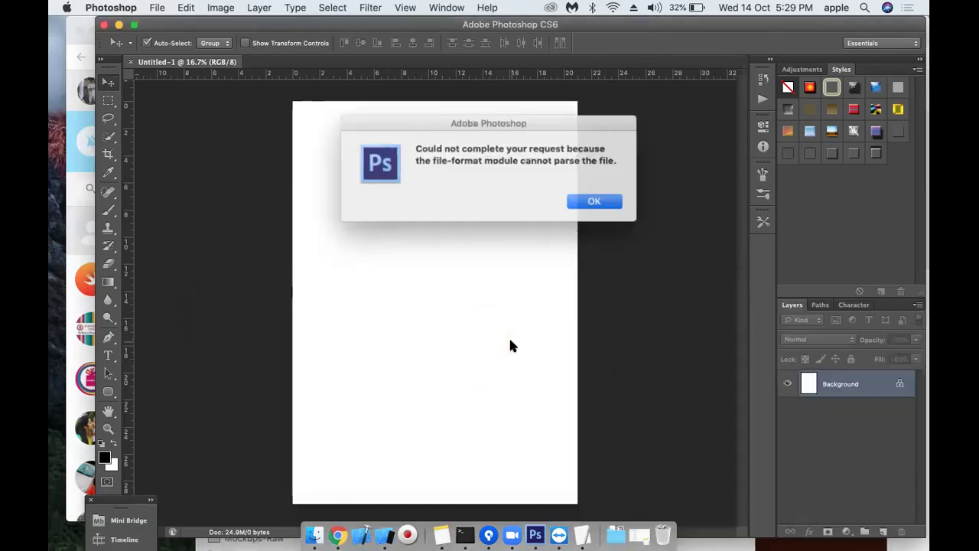
pyautogui.click(587, 201)
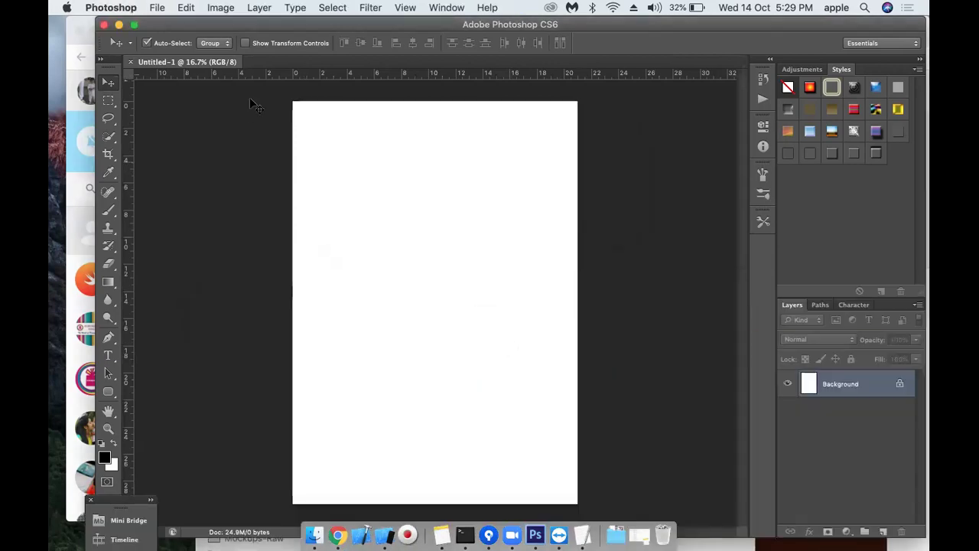
# Step: Select Tharun-Print.png again and move the ORDERS-1 window off the canvas
pyautogui.press('super+Tab')
pyautogui.click(573, 340)
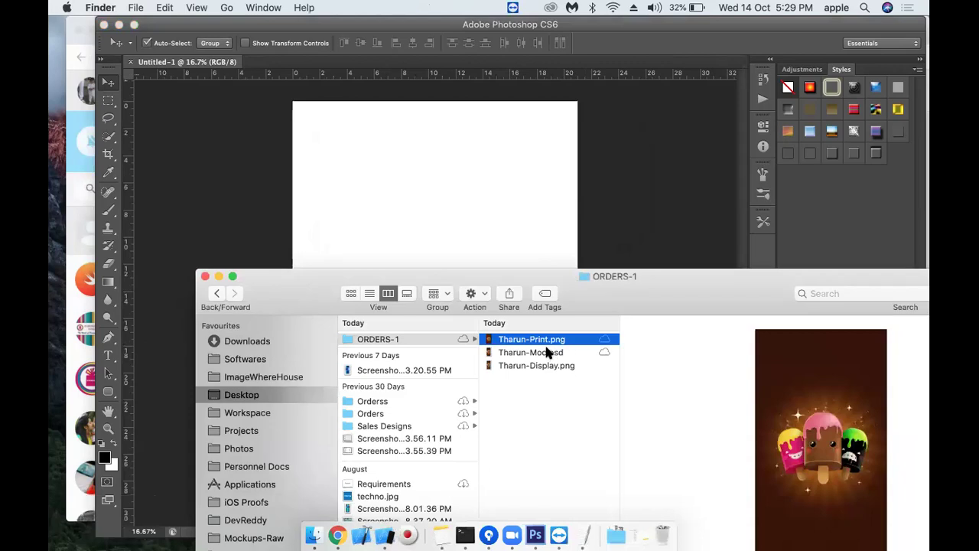
pyautogui.moveTo(643, 272); pyautogui.dragTo(523, 116)
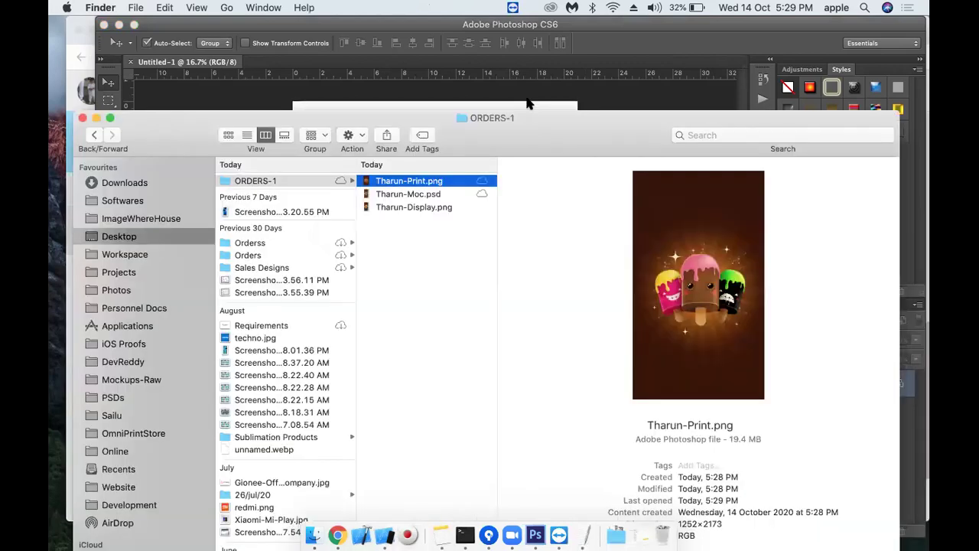
pyautogui.moveTo(529, 98); pyautogui.dragTo(570, 264)
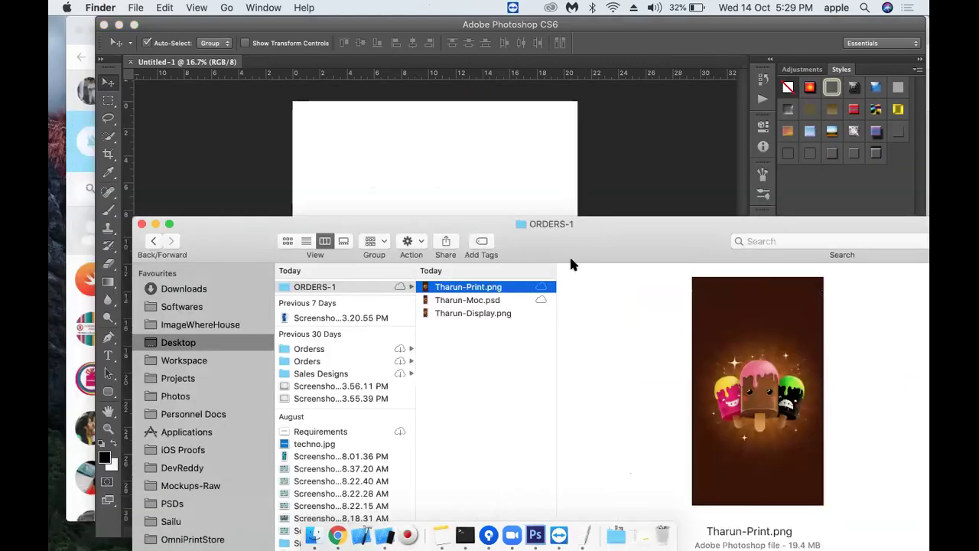
# Step: Open Tharun-Moc.psd, hide the Realme X3-Top2D and Top3D layers, and rasterize layer 0133
pyautogui.click(444, 338)
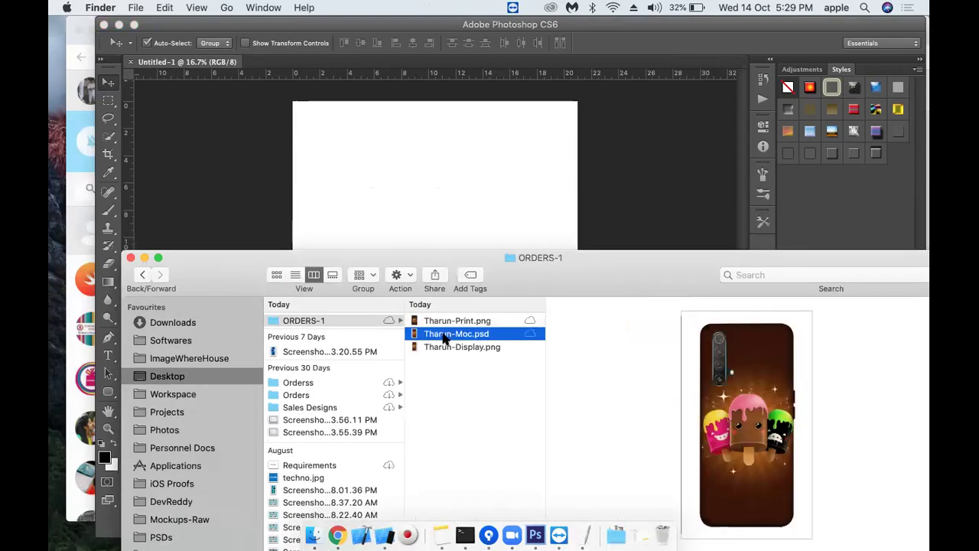
pyautogui.doubleClick(444, 339)
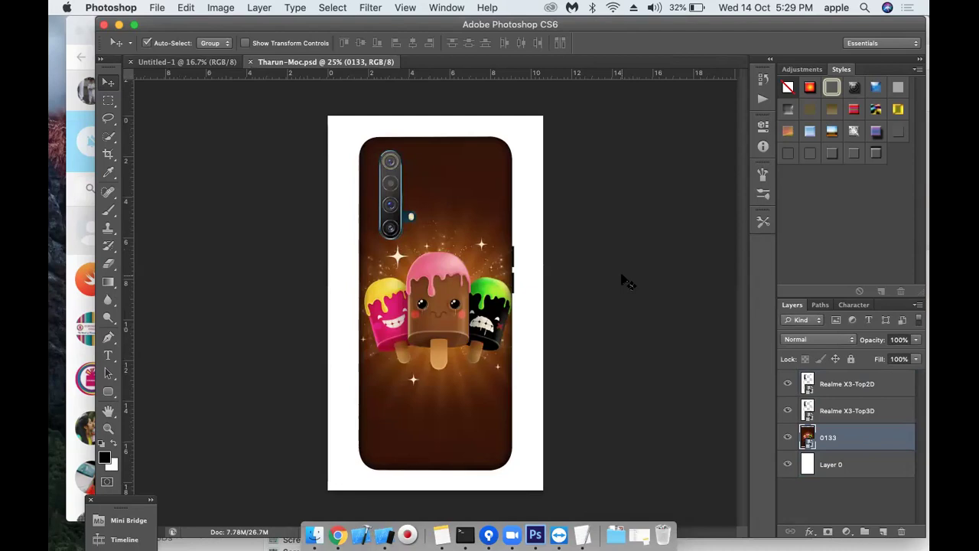
pyautogui.click(788, 384)
pyautogui.click(787, 411)
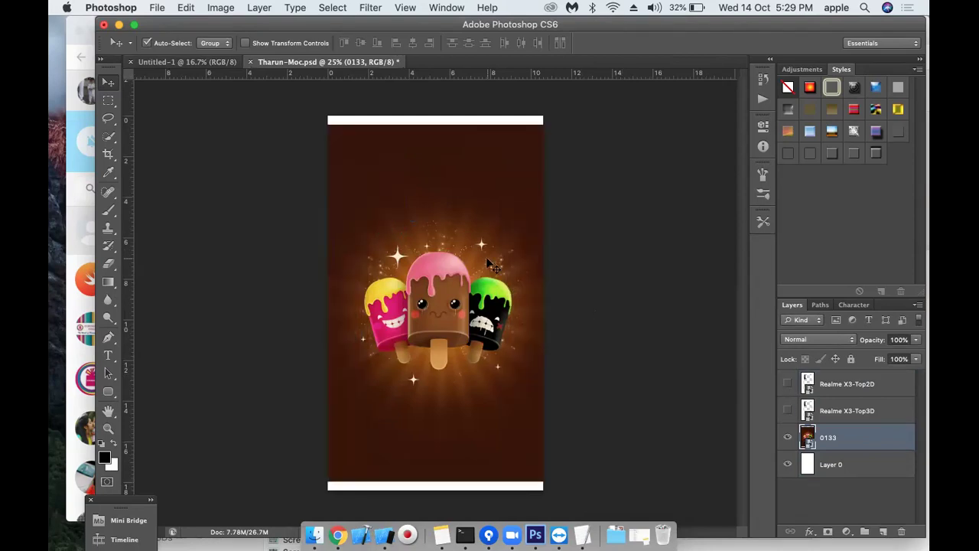
pyautogui.press('m')
pyautogui.moveTo(318, 117)
pyautogui.mouseDown()
pyautogui.moveTo(573, 142)
pyautogui.moveTo(596, 158)
pyautogui.mouseUp()
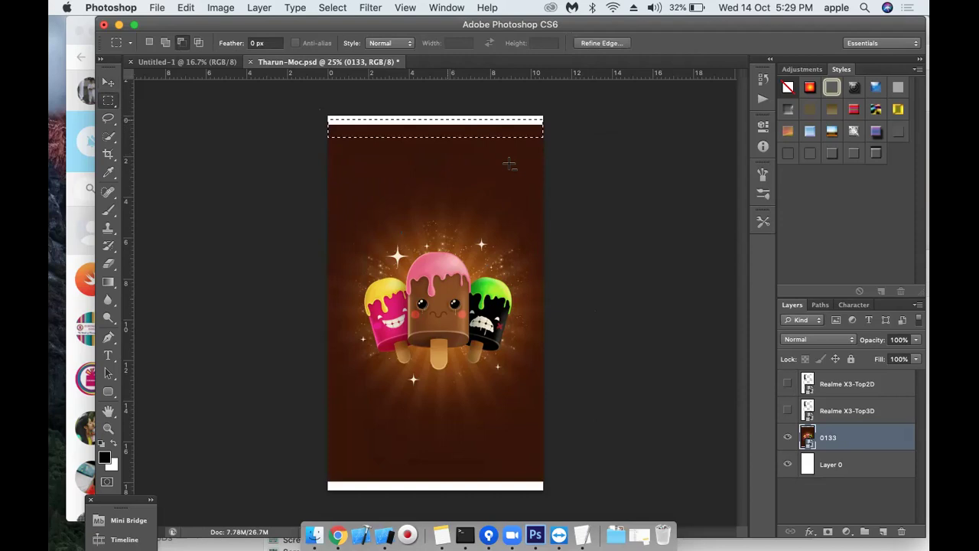
pyautogui.press('super+d')
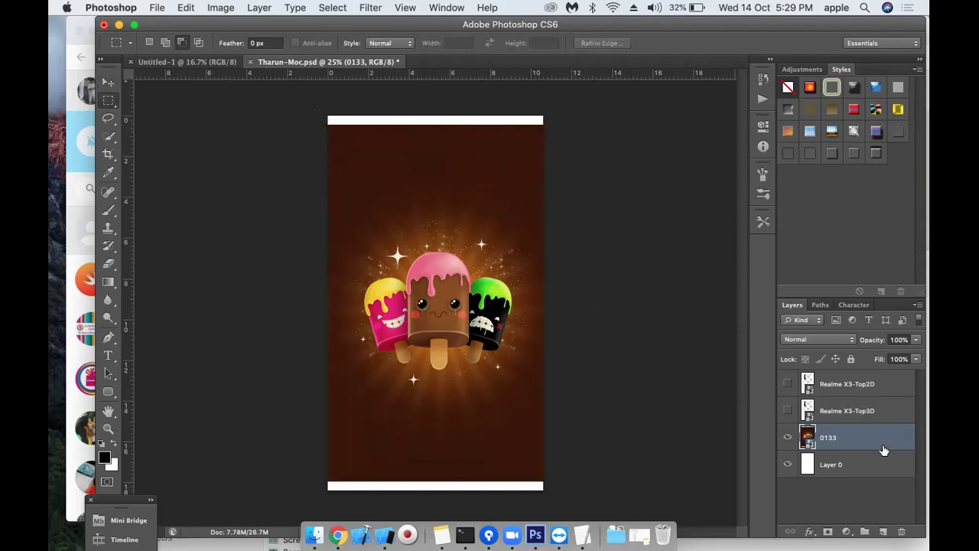
pyautogui.rightClick(834, 437)
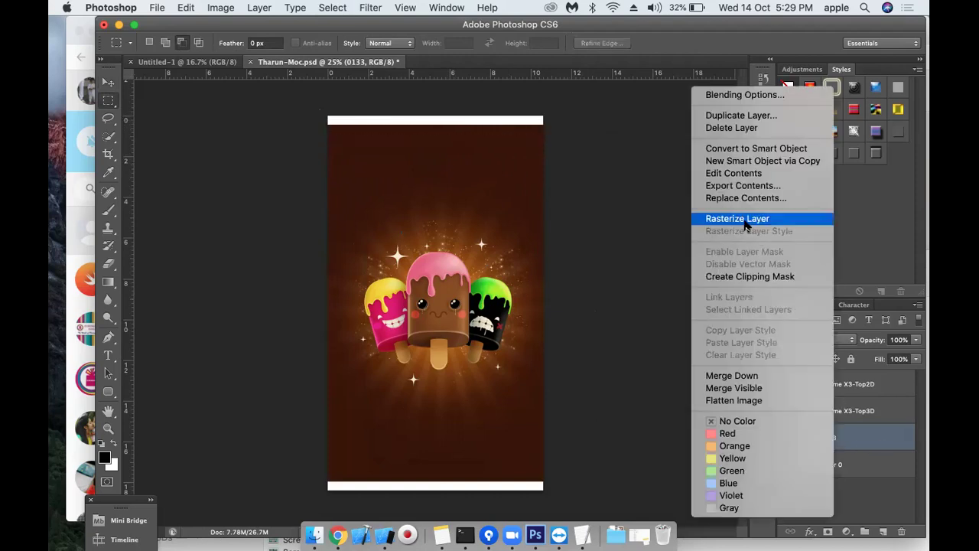
pyautogui.click(753, 219)
# Step: Stretch the artwork's top strip up over the white gap
pyautogui.moveTo(327, 121); pyautogui.dragTo(578, 141)
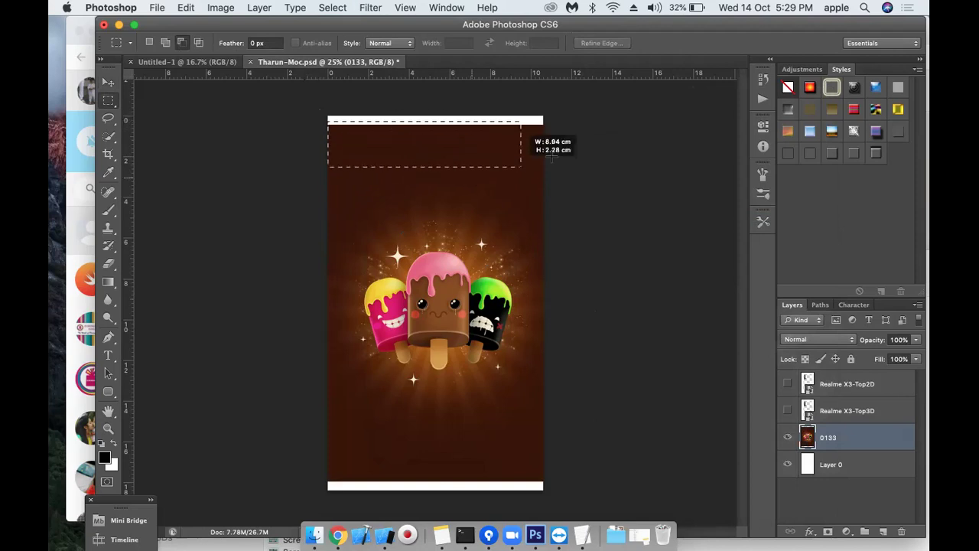
pyautogui.press('super+t')
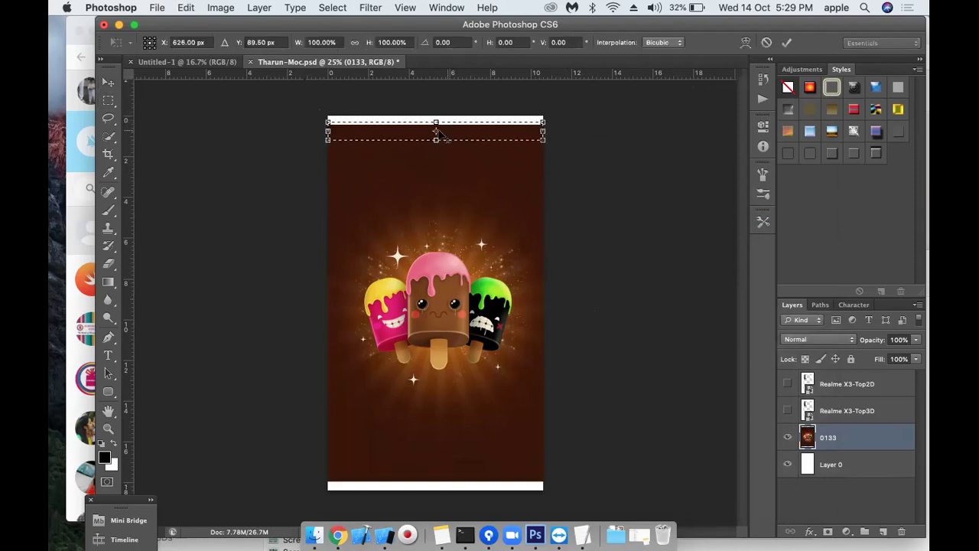
pyautogui.moveTo(435, 120); pyautogui.dragTo(430, 104)
pyautogui.press('Return')
pyautogui.press('super+d')
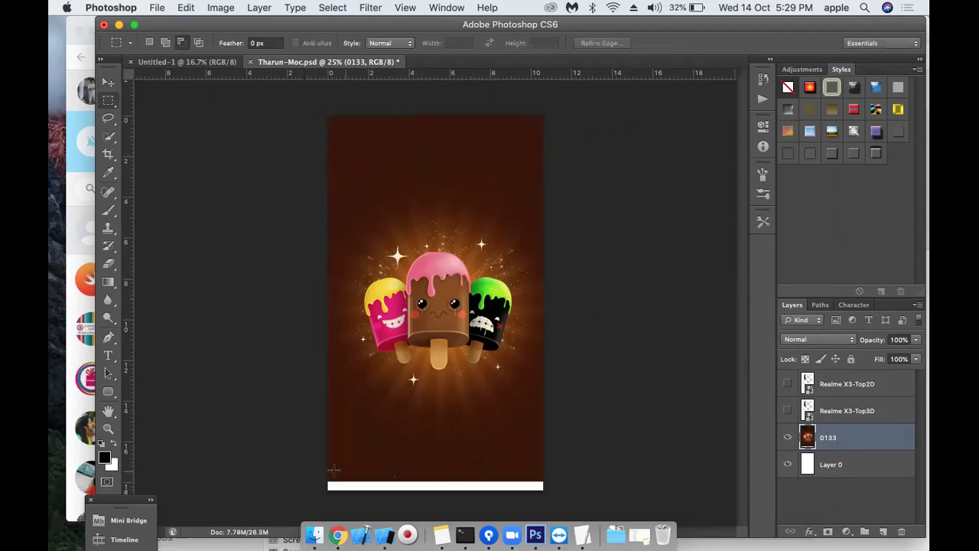
# Step: Stretch the artwork's bottom strip down over the white gap
pyautogui.moveTo(317, 472); pyautogui.dragTo(565, 489)
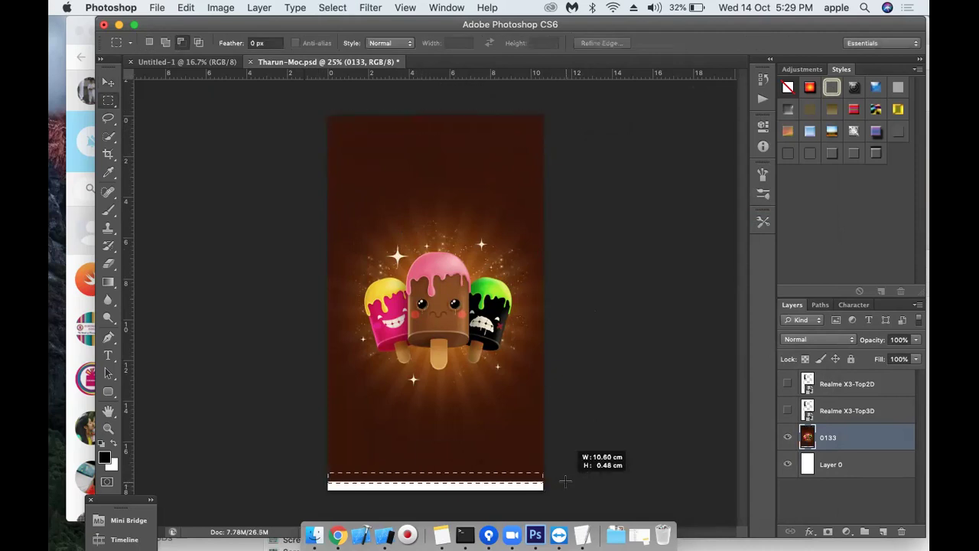
pyautogui.press('super+t')
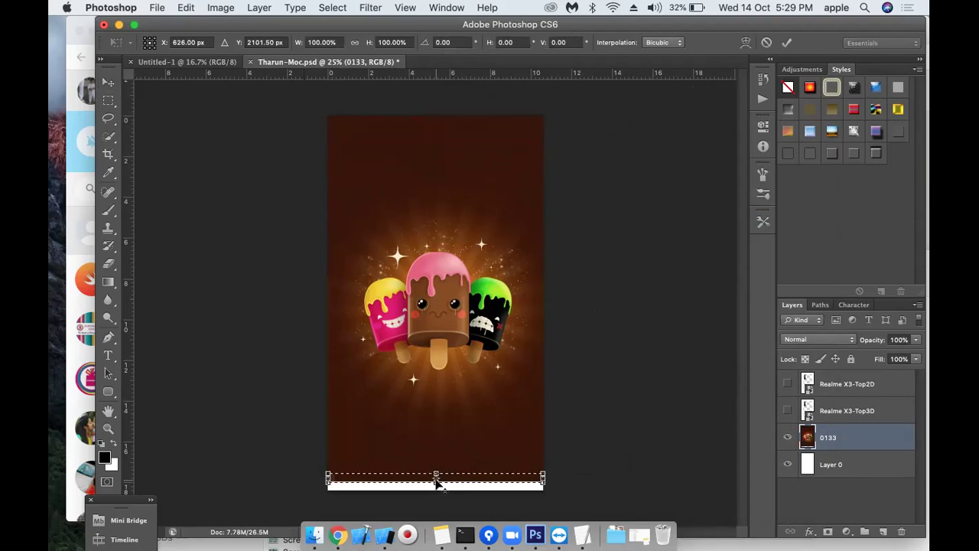
pyautogui.moveTo(437, 491); pyautogui.dragTo(435, 503)
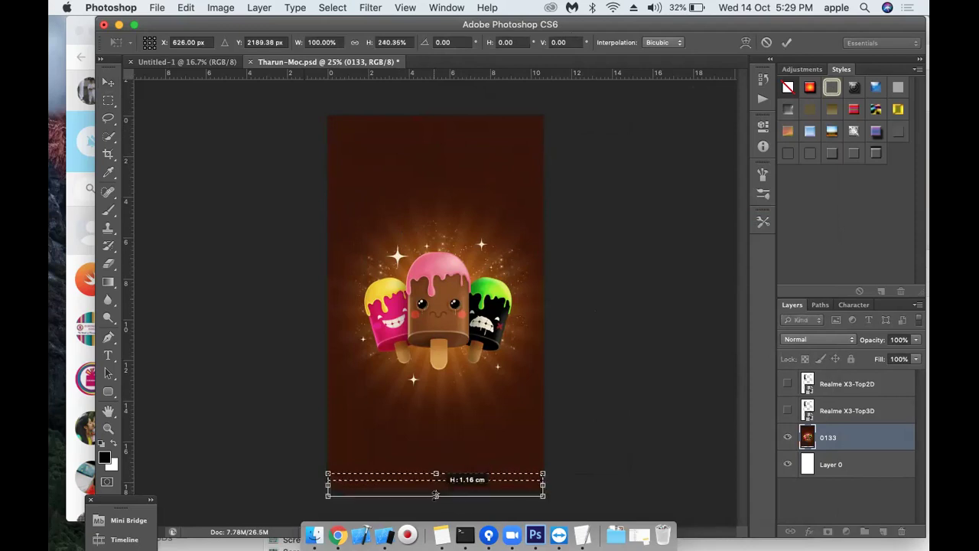
pyautogui.press('Return')
pyautogui.press('super+d')
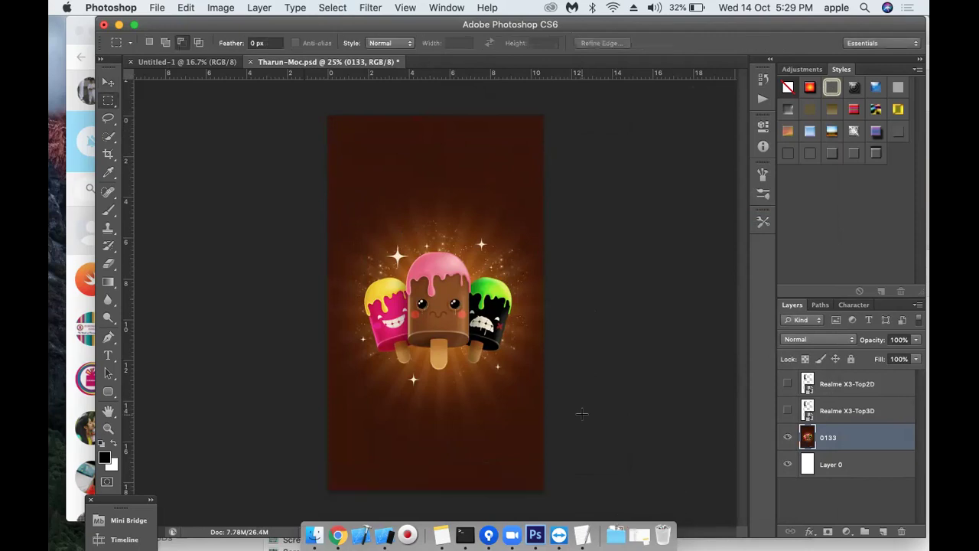
# Step: Save the artwork as PNG Tharun-Print.png, replacing the old file, then go to Untitled-1
pyautogui.click(154, 8)
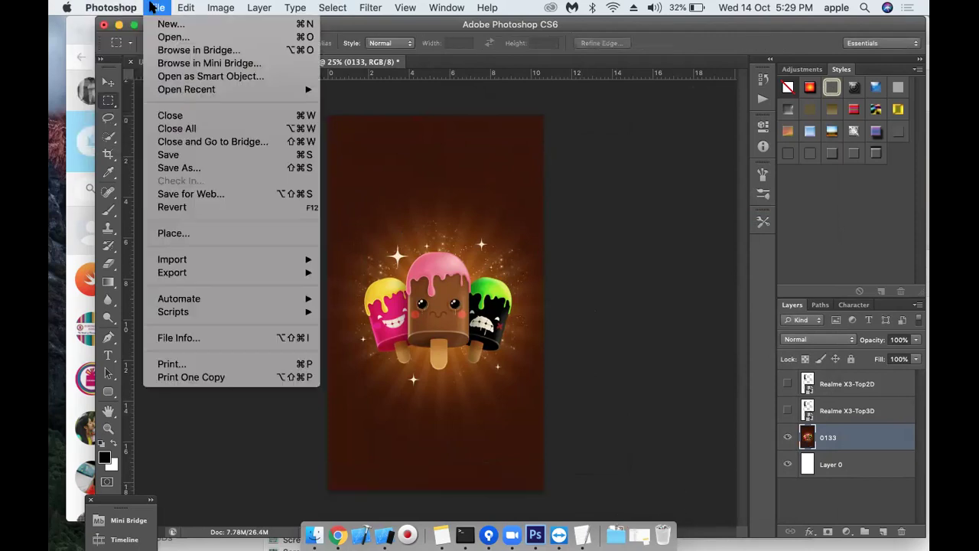
pyautogui.click(191, 169)
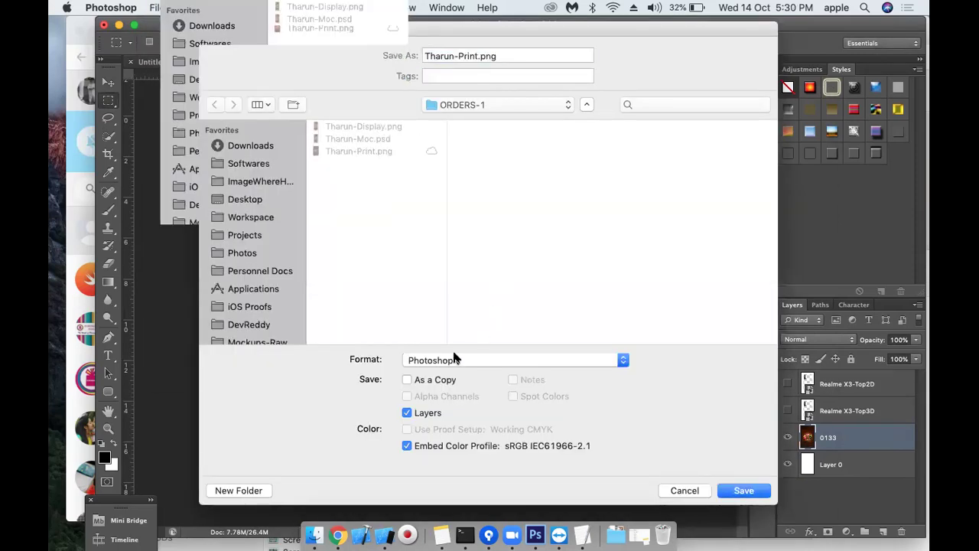
pyautogui.click(453, 358)
pyautogui.write('png')
pyautogui.press('Return')
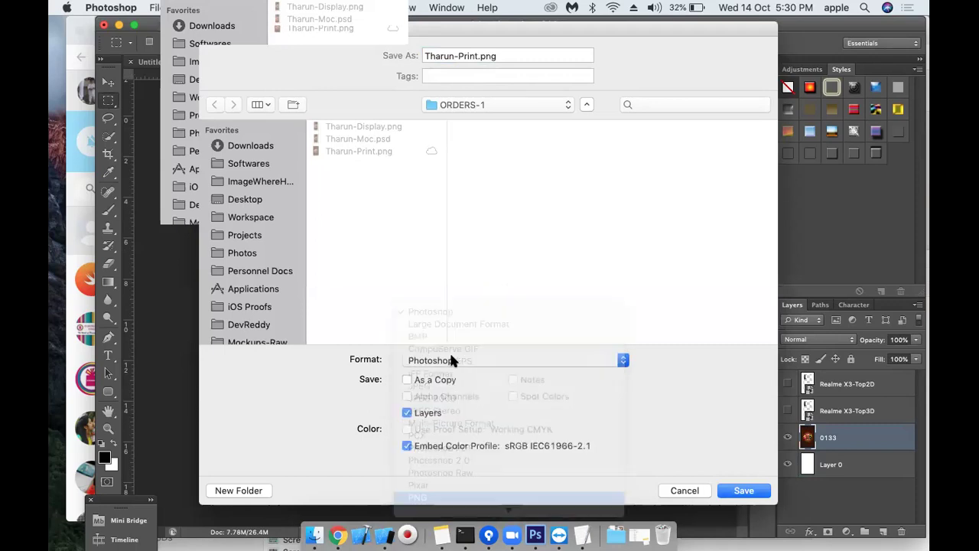
pyautogui.press('Return')
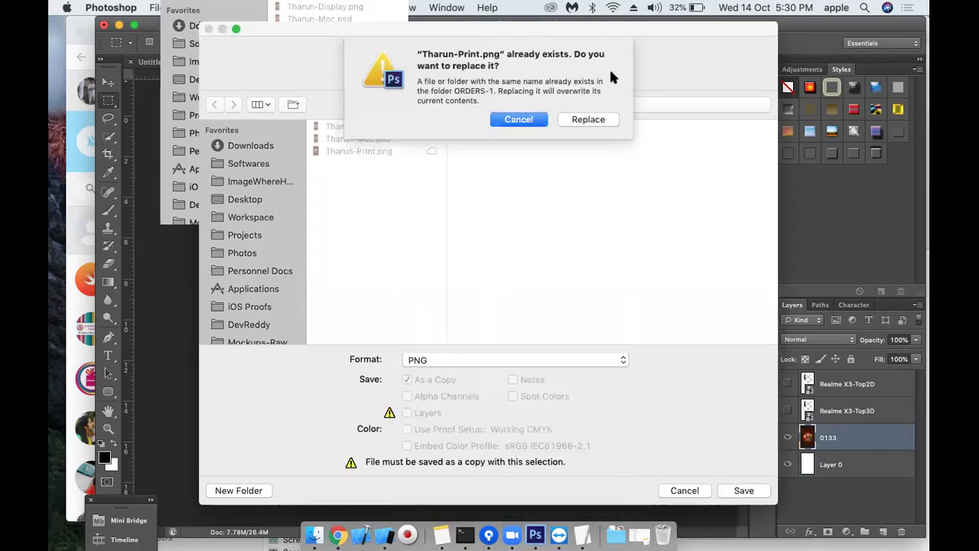
pyautogui.click(586, 119)
pyautogui.click(542, 166)
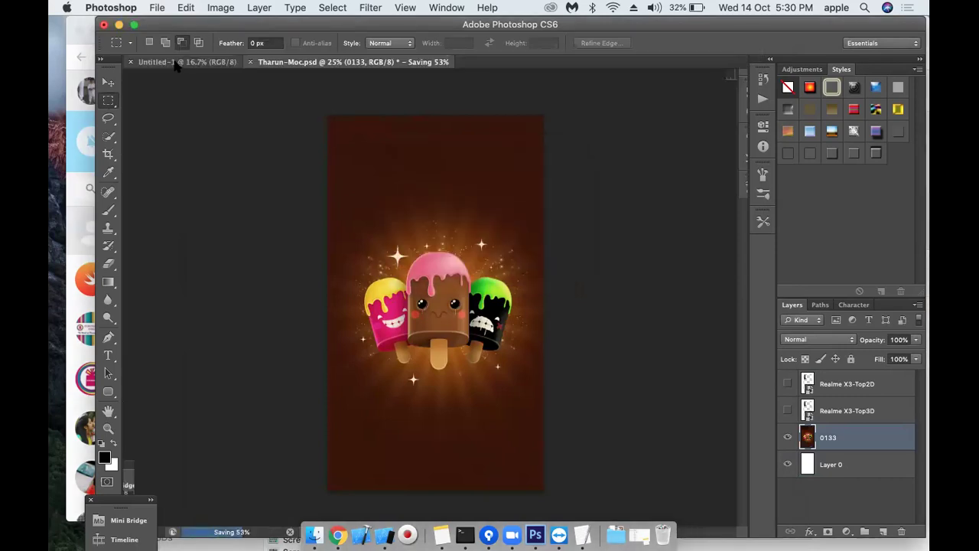
pyautogui.click(175, 63)
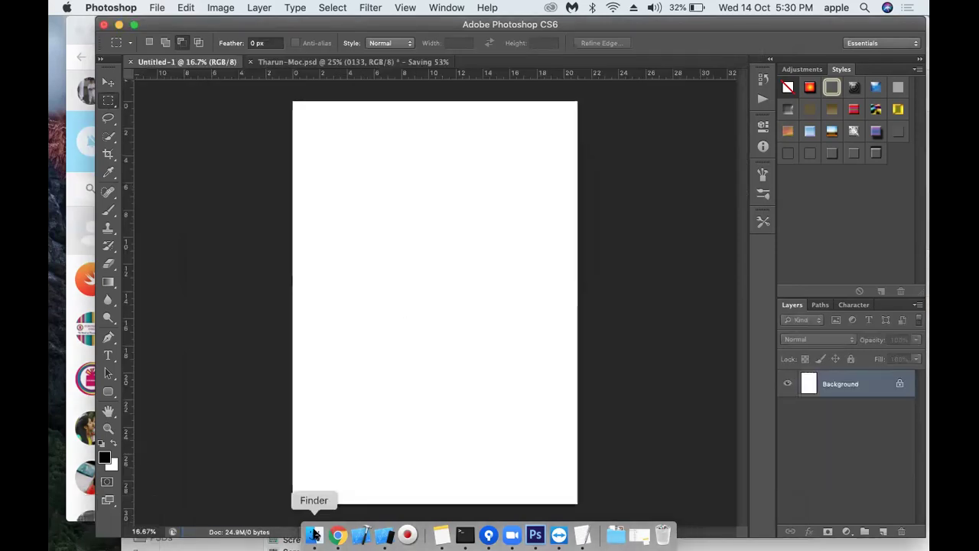
# Step: Place Tharun-Print.png on the A4 page, rotated 90° and moved to the page top
pyautogui.click(314, 533)
pyautogui.press('Up')
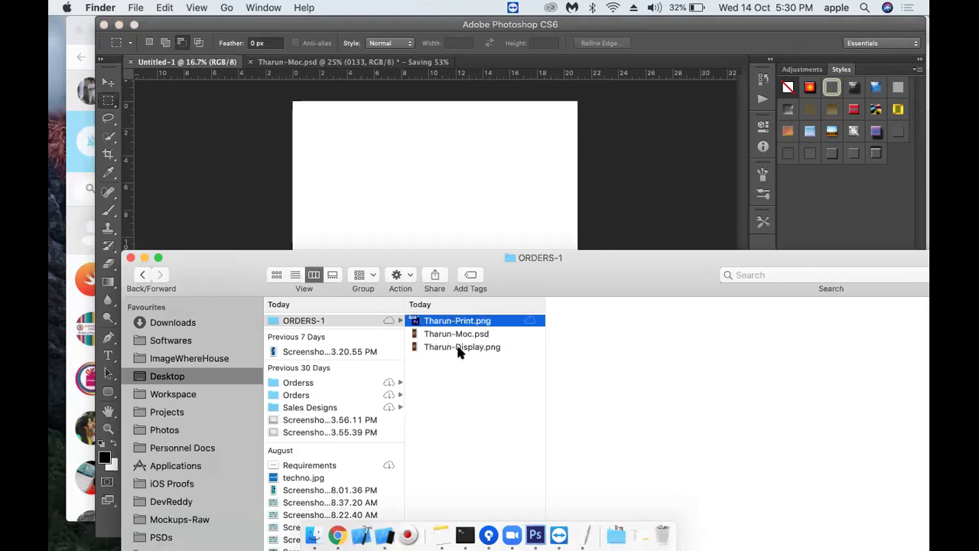
pyautogui.moveTo(437, 321)
pyautogui.mouseDown()
pyautogui.moveTo(419, 179)
pyautogui.moveTo(523, 213)
pyautogui.mouseUp()
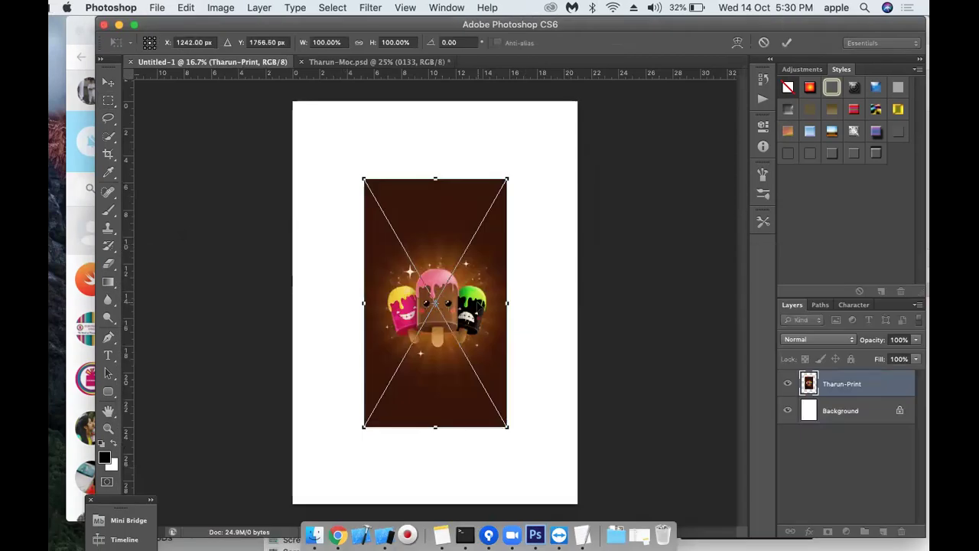
pyautogui.rightClick(480, 301)
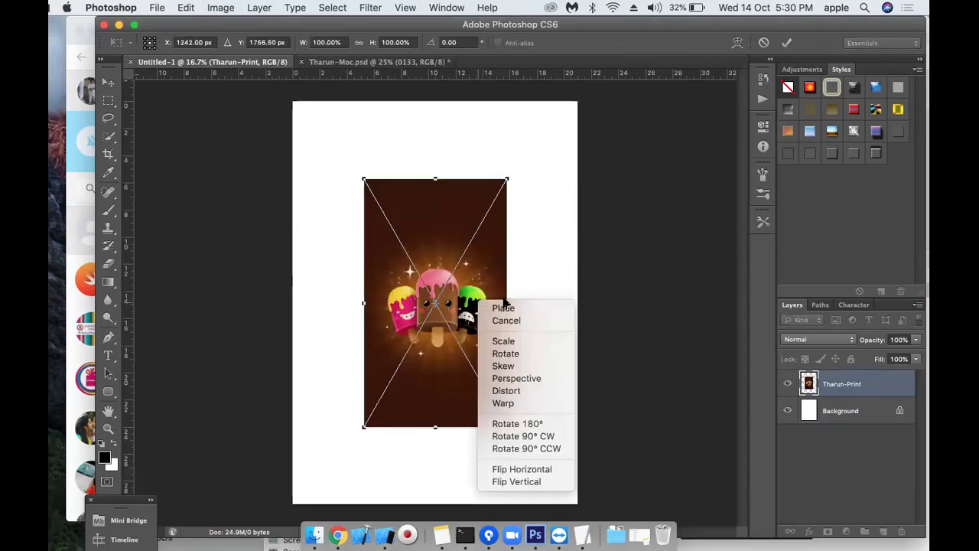
pyautogui.click(535, 435)
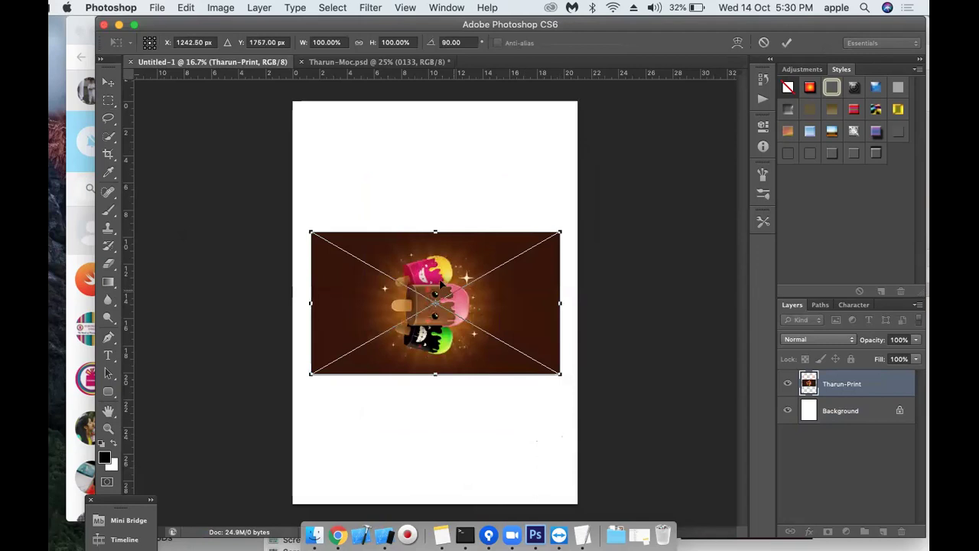
pyautogui.moveTo(435, 261); pyautogui.dragTo(435, 172)
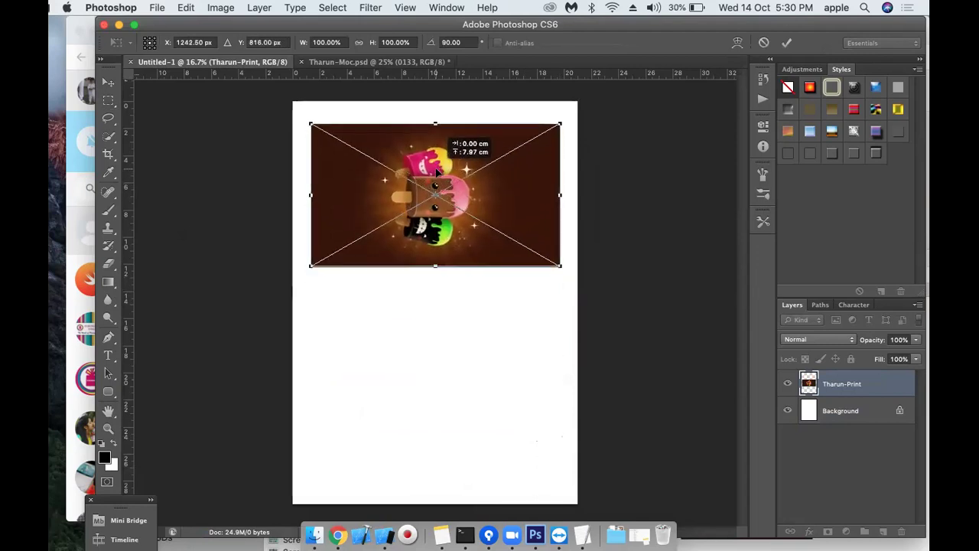
pyautogui.press('Return')
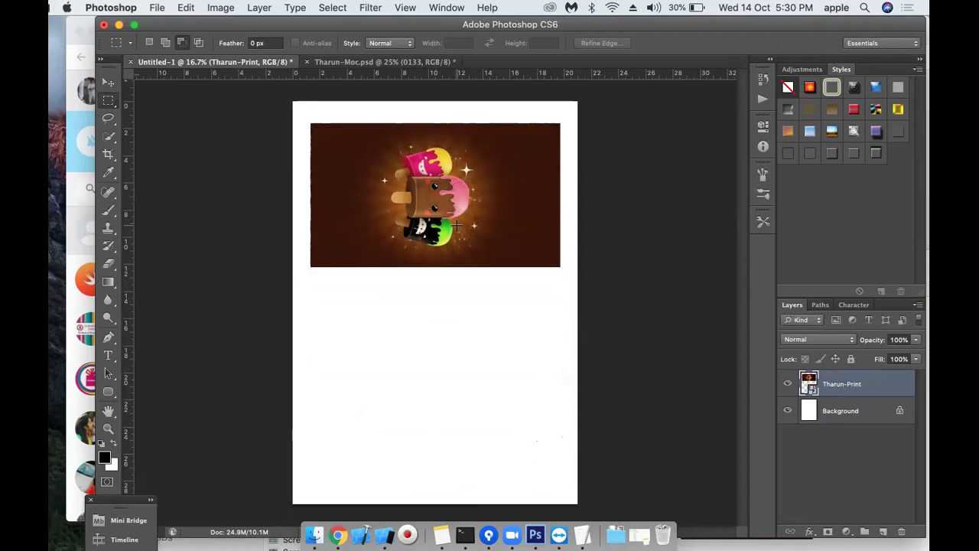
pyautogui.press('super+s')
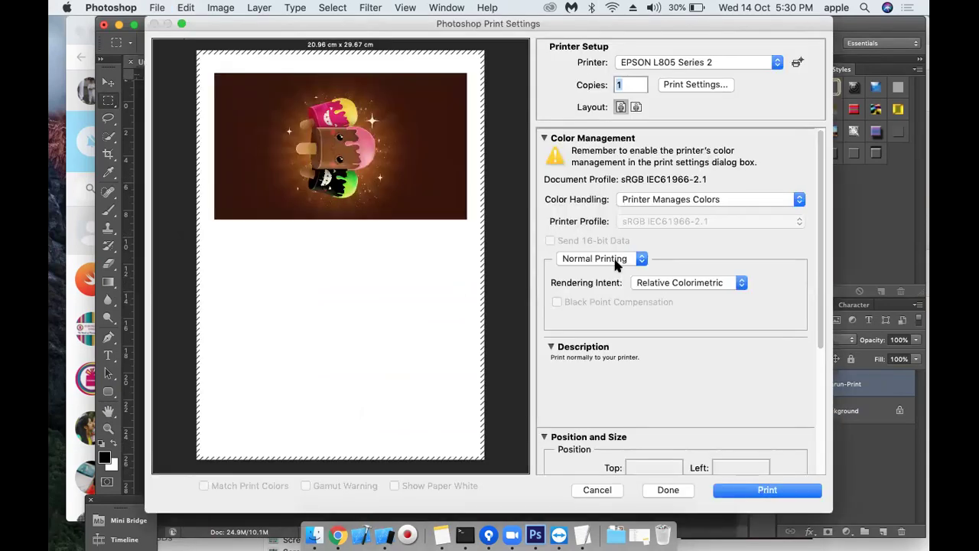
pyautogui.press('Return')
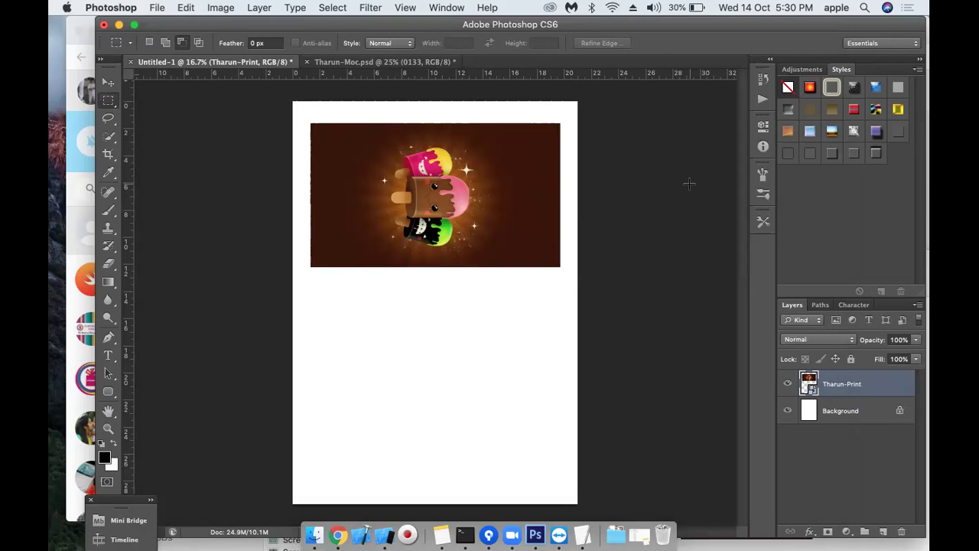
pyautogui.press('v')
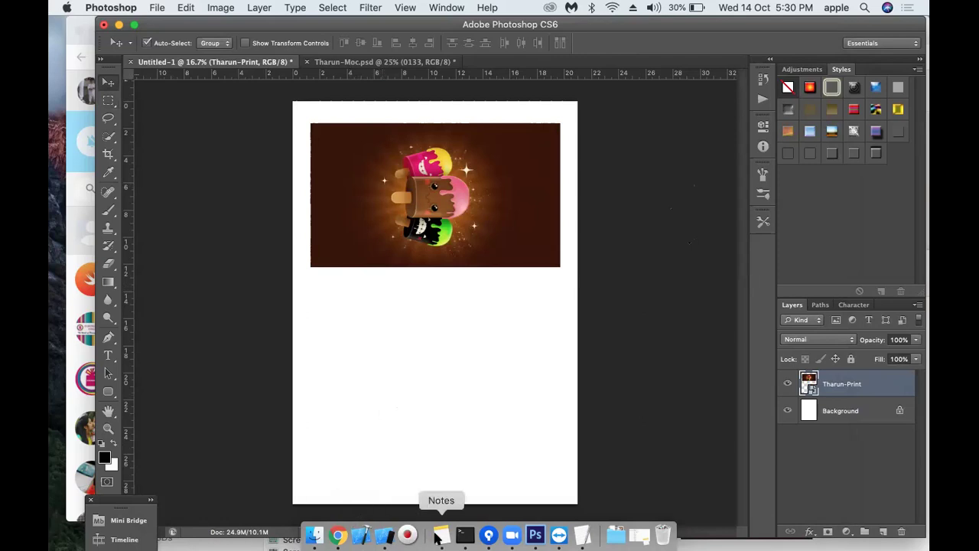
# Step: Glance at the Notes calculation, then show the TextEdit steps document and minimise it
pyautogui.click(436, 537)
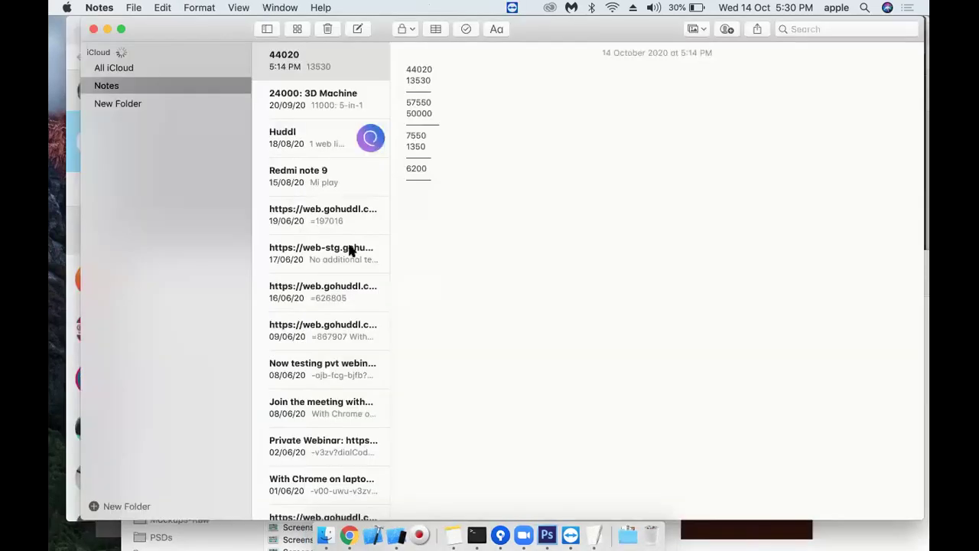
pyautogui.click(466, 178)
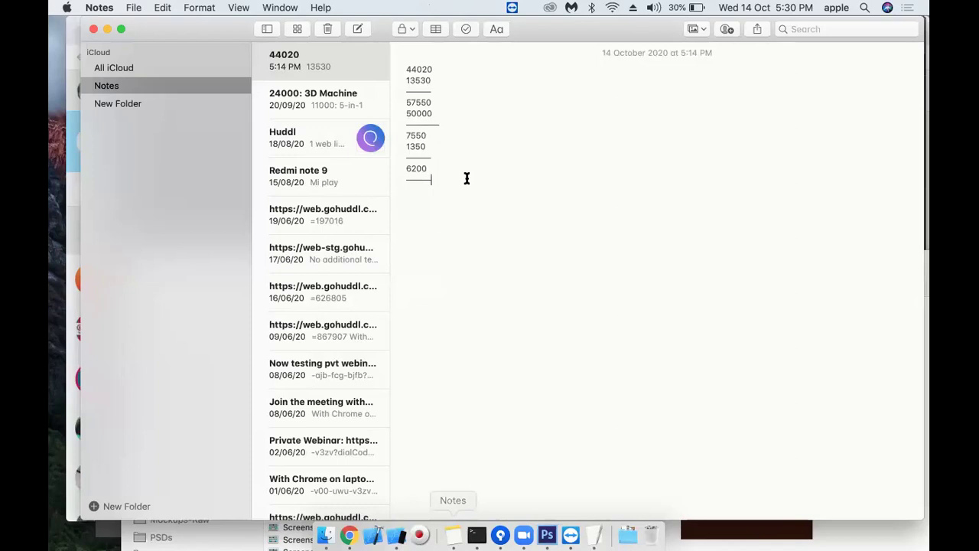
pyautogui.click(588, 535)
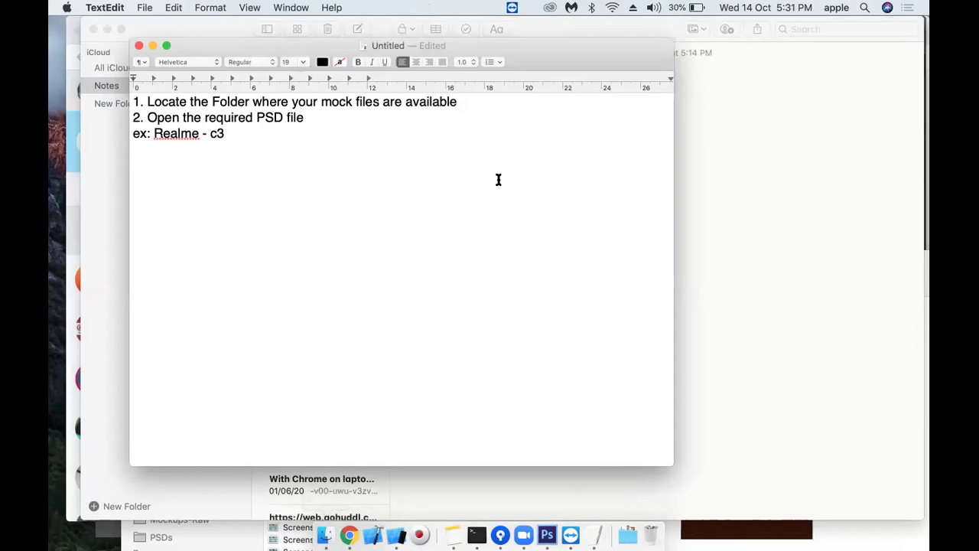
pyautogui.click(152, 45)
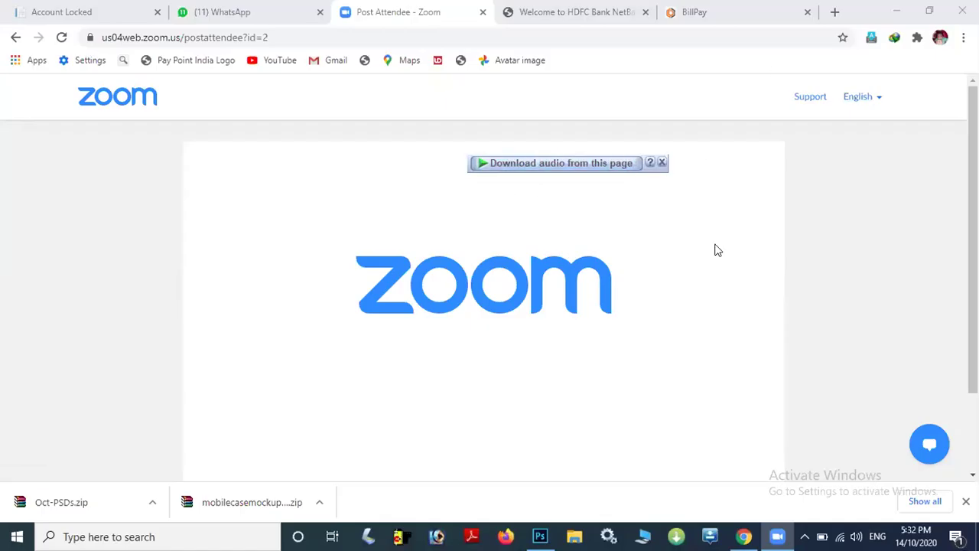
pyautogui.moveTo(540, 536)
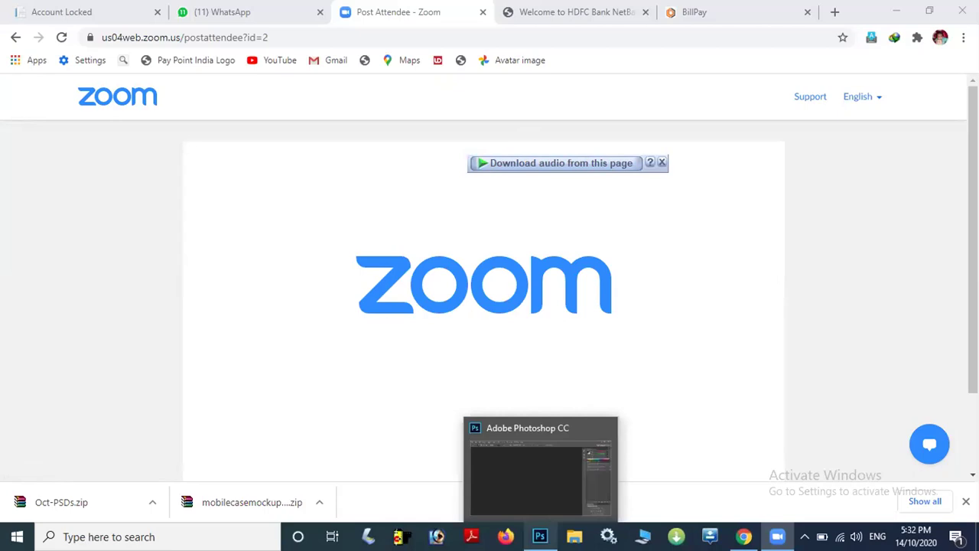
pyautogui.moveTo(539, 467)
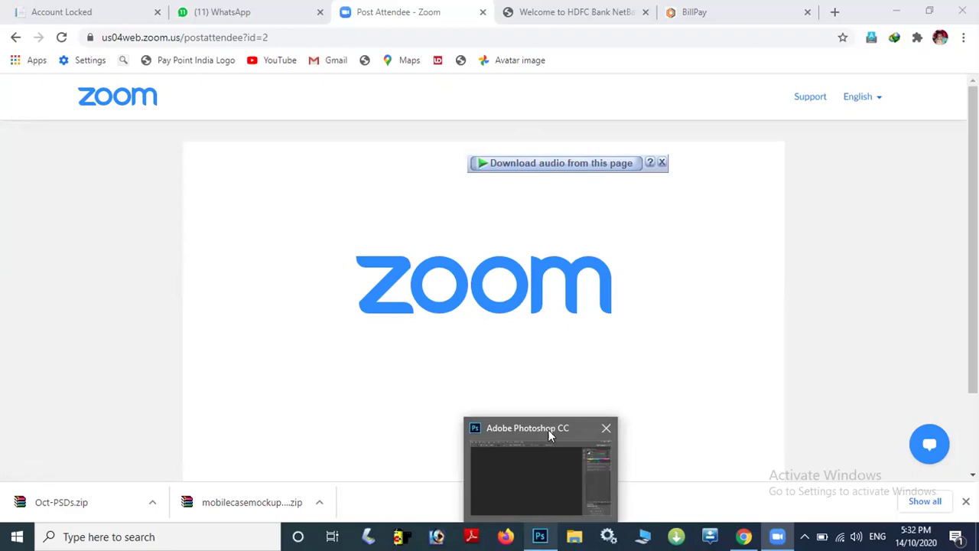
# Step: Bring the empty Adobe Photoshop CC window to the front from the taskbar
pyautogui.click(548, 429)
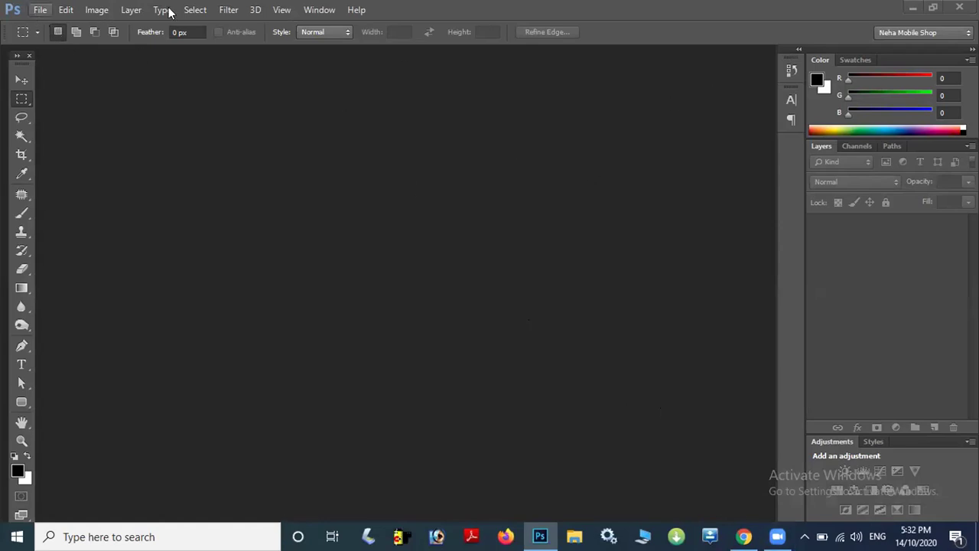
# Step: Restore Photoshop to a window, move it aside, and open the desktop mobile folder
pyautogui.doubleClick(397, 10)
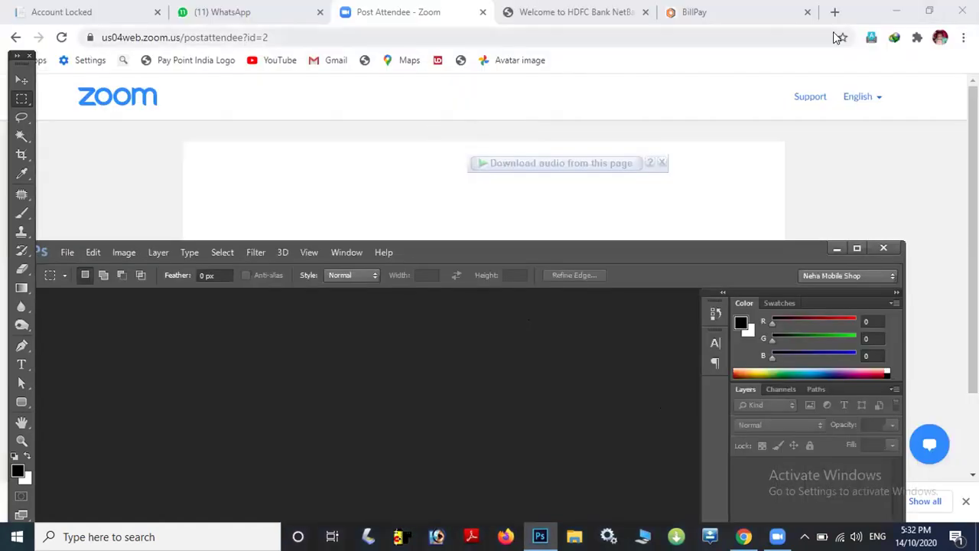
pyautogui.moveTo(435, 247); pyautogui.dragTo(461, 77)
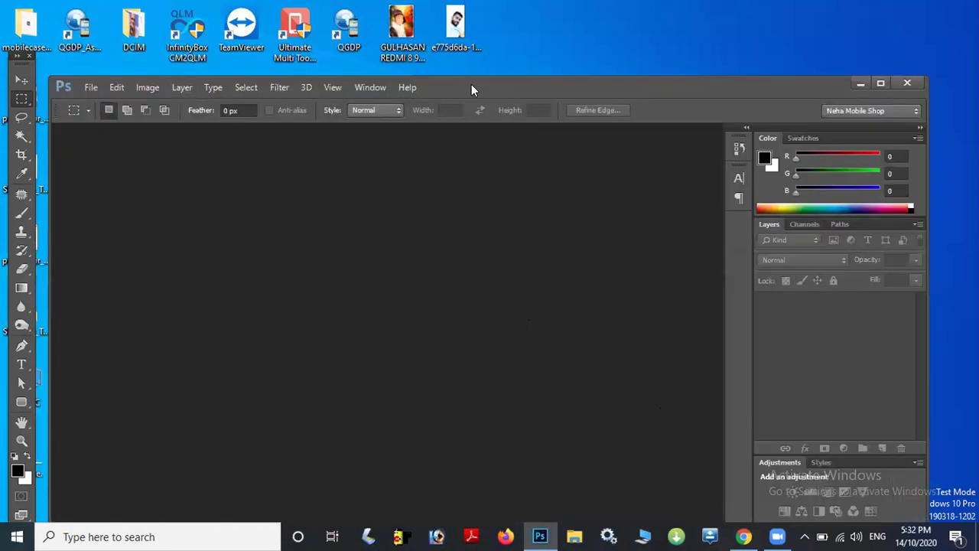
pyautogui.moveTo(502, 91); pyautogui.dragTo(333, 144)
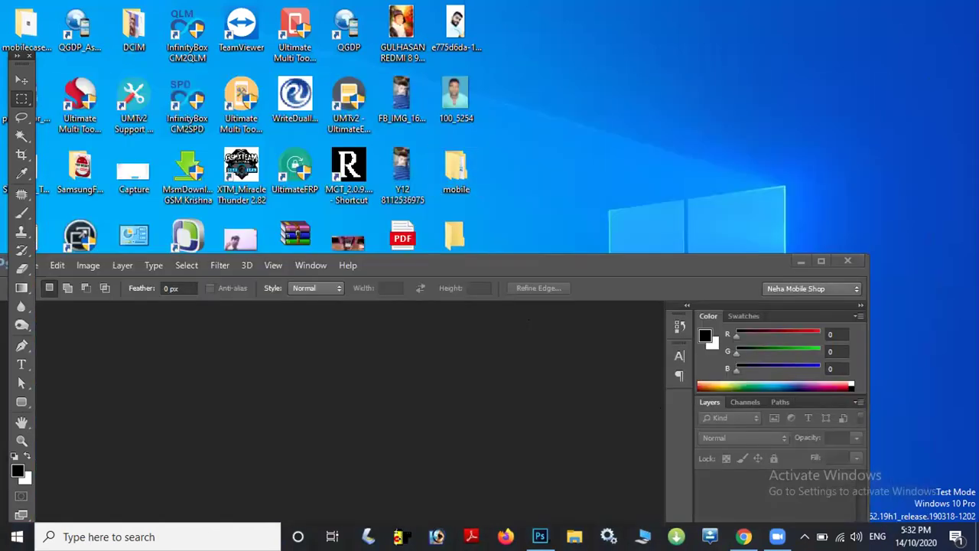
pyautogui.doubleClick(456, 168)
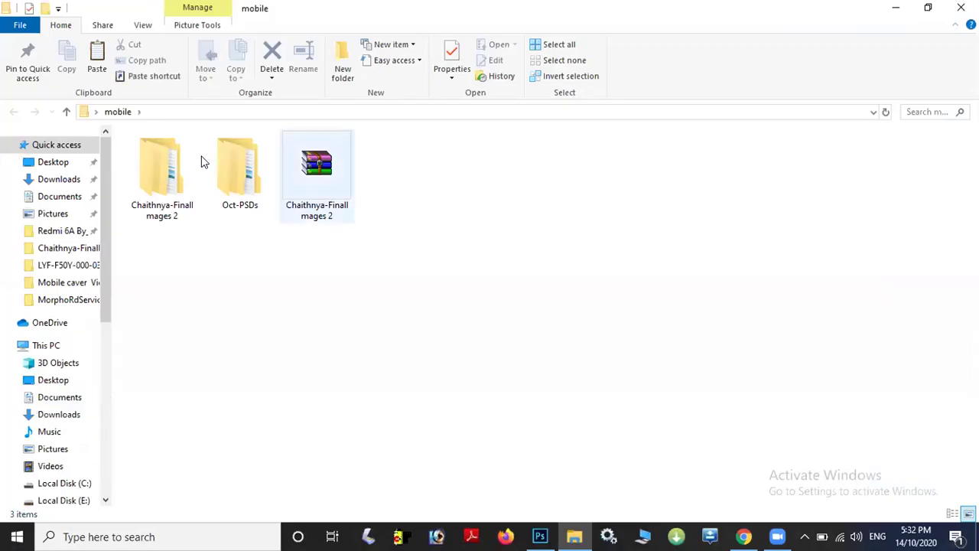
# Step: Browse Oct-PSDs > PSDs > REDMI and drag the Mi 8-Moc mockup into Photoshop
pyautogui.doubleClick(246, 170)
pyautogui.click(146, 170)
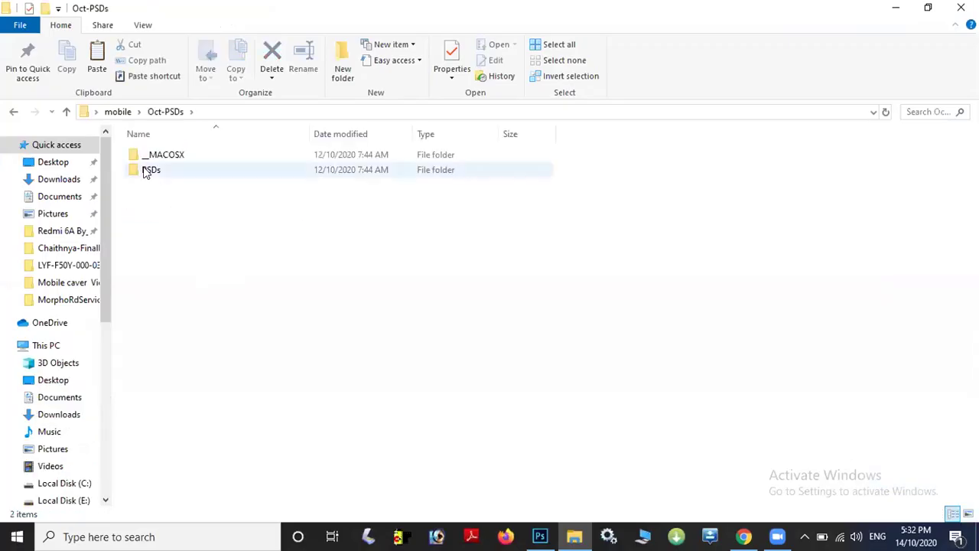
pyautogui.doubleClick(147, 170)
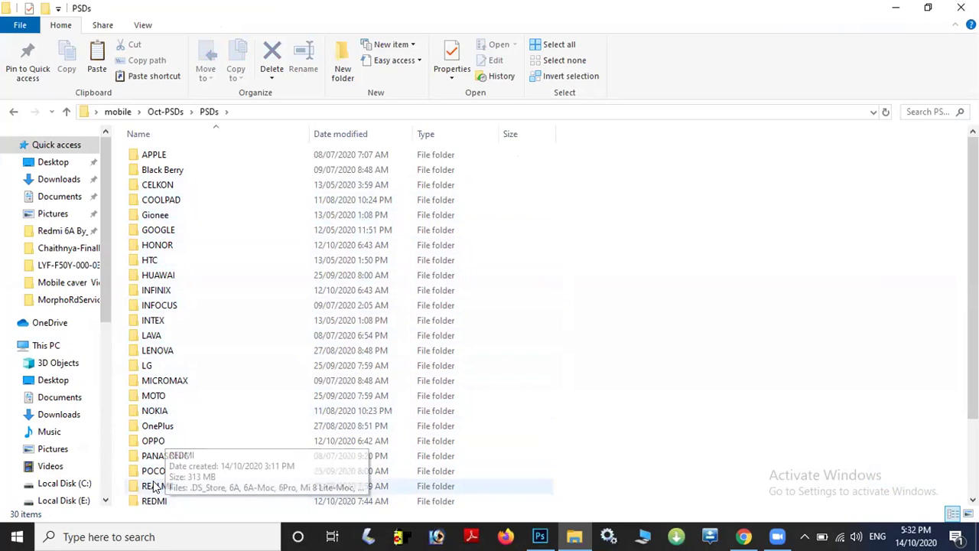
pyautogui.scroll(-2, 158, 485)
pyautogui.doubleClick(157, 422)
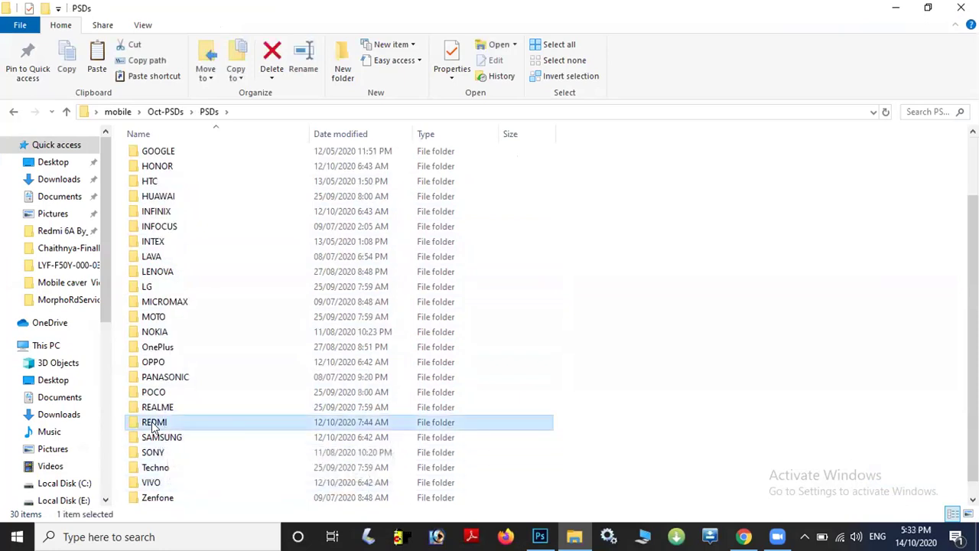
pyautogui.click(928, 7)
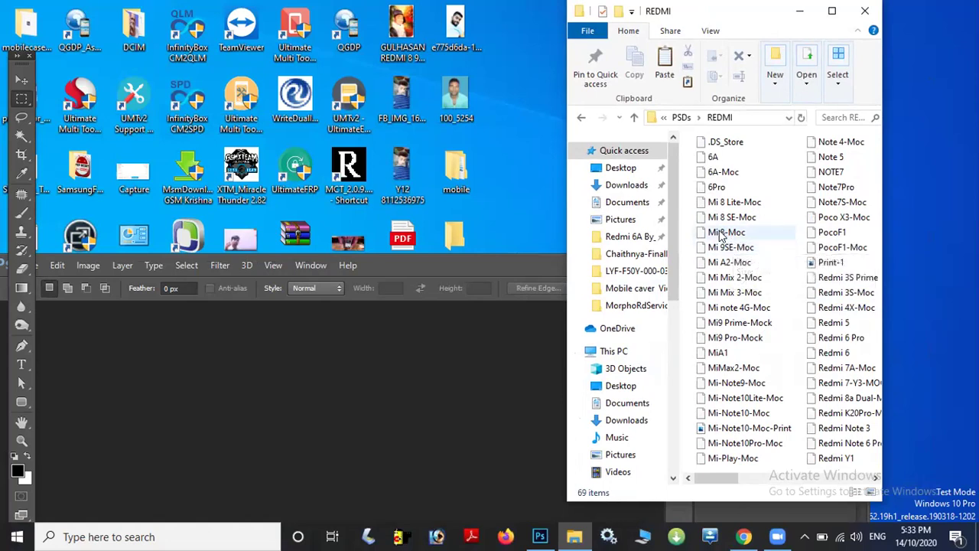
pyautogui.moveTo(719, 235); pyautogui.dragTo(432, 397)
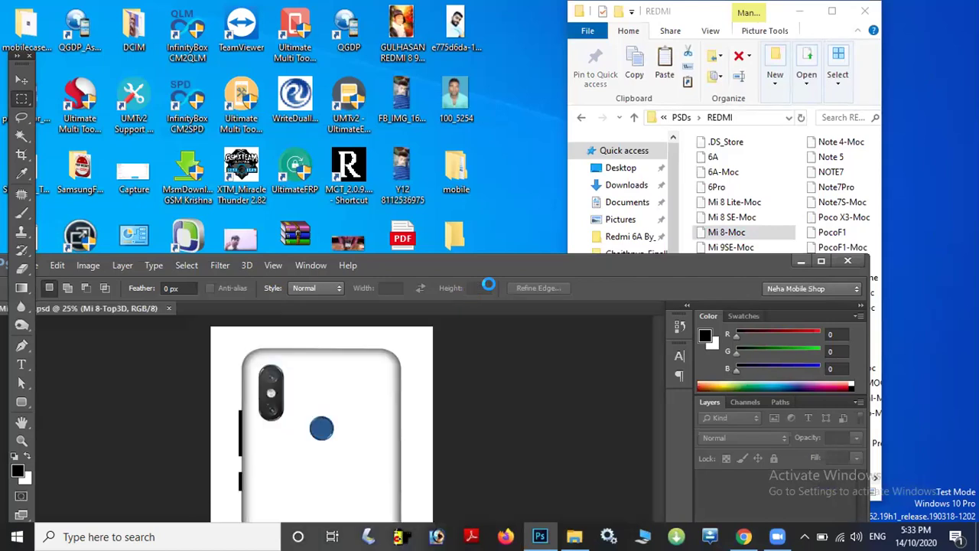
# Step: Maximize Photoshop on the Mi 8 mockup, view the File menu, then restore the window to reach the desktop
pyautogui.doubleClick(506, 268)
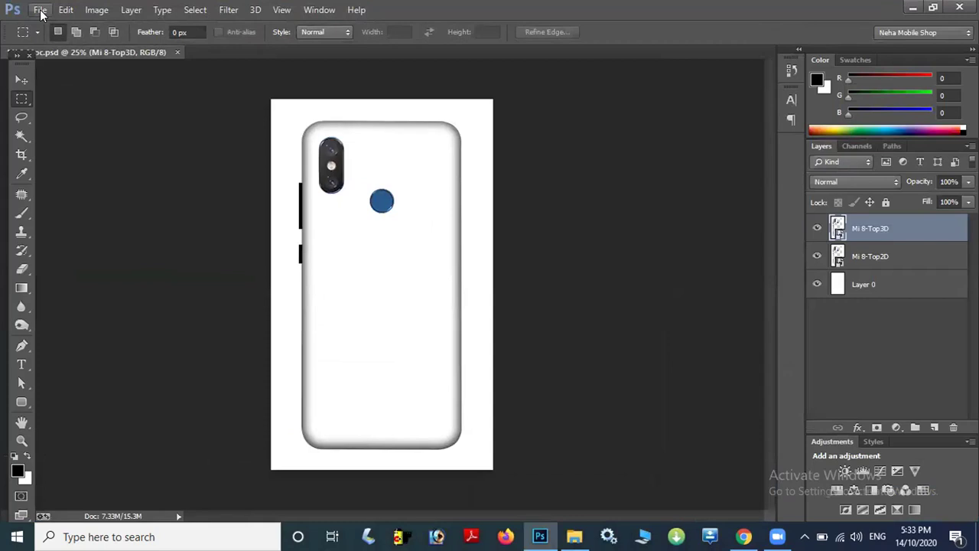
pyautogui.click(39, 9)
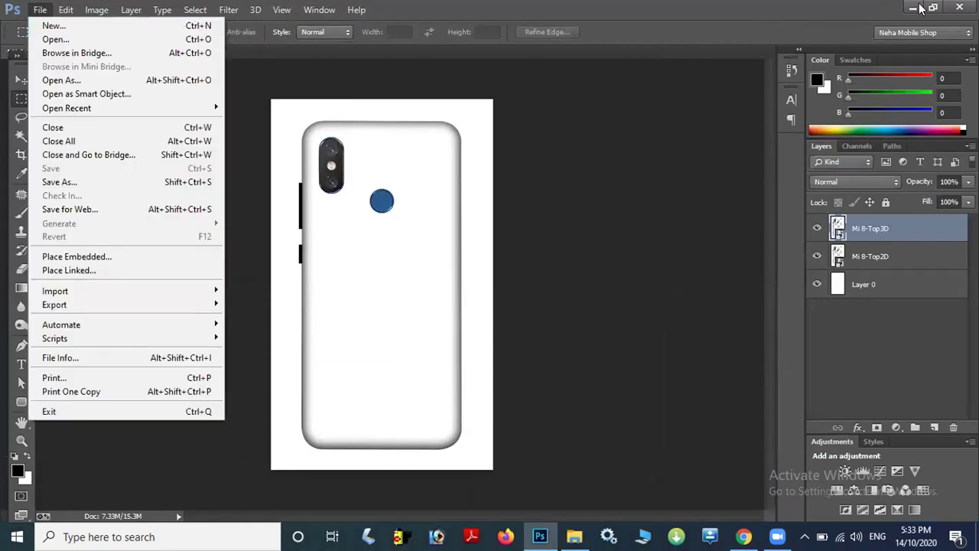
pyautogui.click(922, 8)
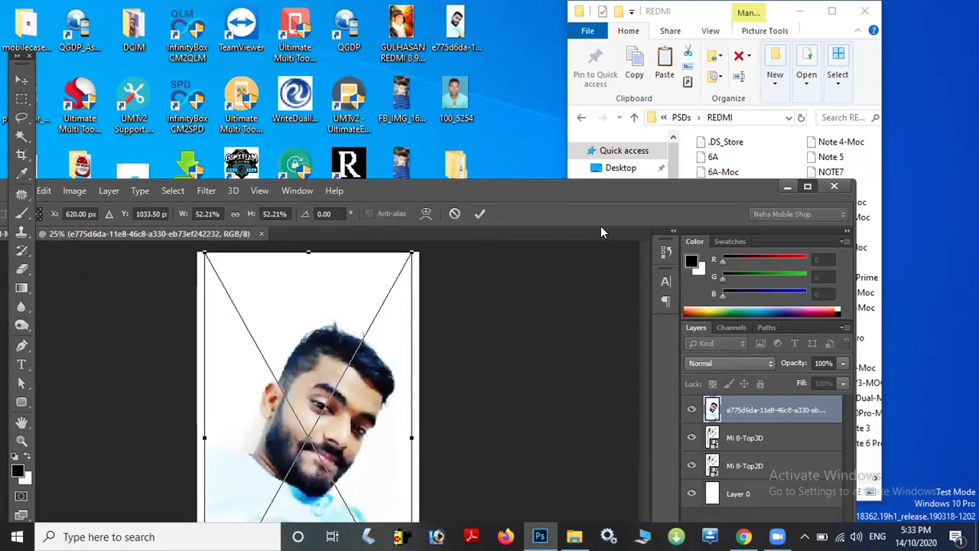
# Step: Commit the placed portrait and move its layer below the Mi 8-Top2D case layer
pyautogui.press('super+Up')
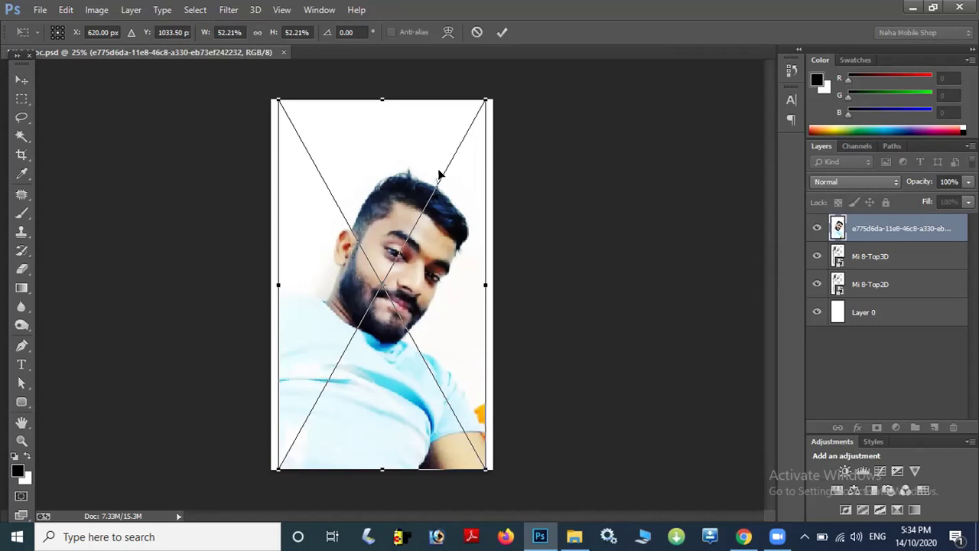
pyautogui.press('Return')
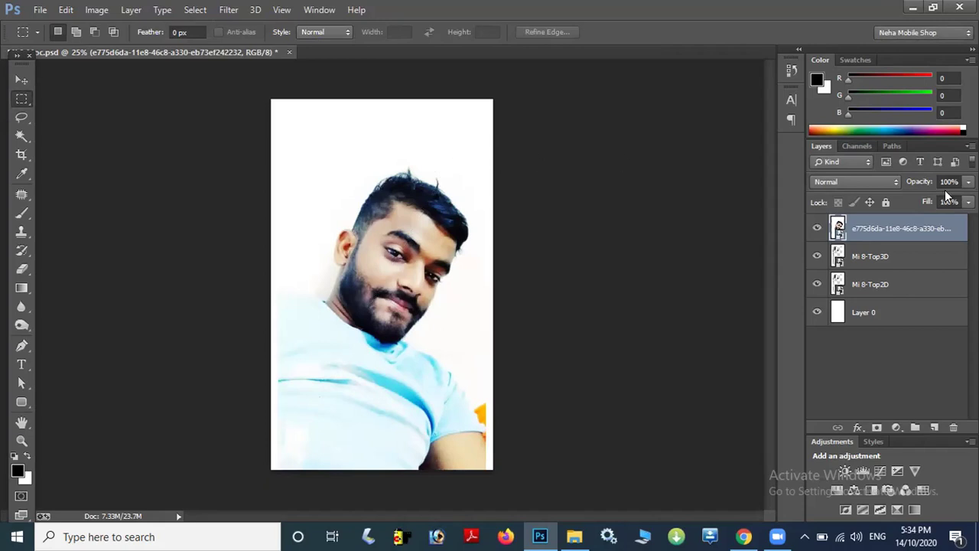
pyautogui.moveTo(871, 231); pyautogui.dragTo(868, 314)
pyautogui.moveTo(868, 313)
pyautogui.mouseDown()
pyautogui.moveTo(867, 233)
pyautogui.moveTo(870, 315)
pyautogui.mouseUp()
pyautogui.moveTo(861, 235); pyautogui.dragTo(860, 286)
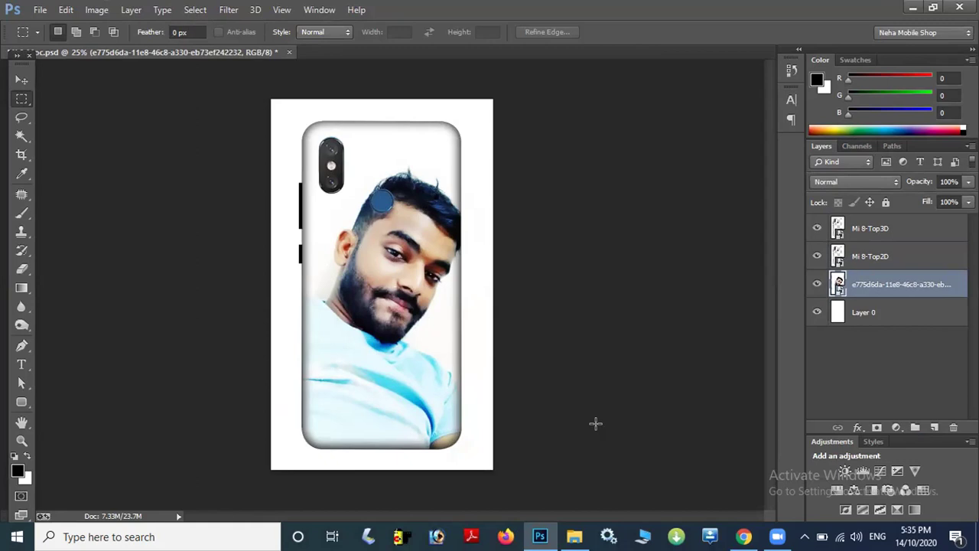
# Step: Move the portrait slightly lower in the case with the Move tool, then switch back to Rectangular Marquee
pyautogui.press('v')
pyautogui.moveTo(395, 275); pyautogui.dragTo(389, 317)
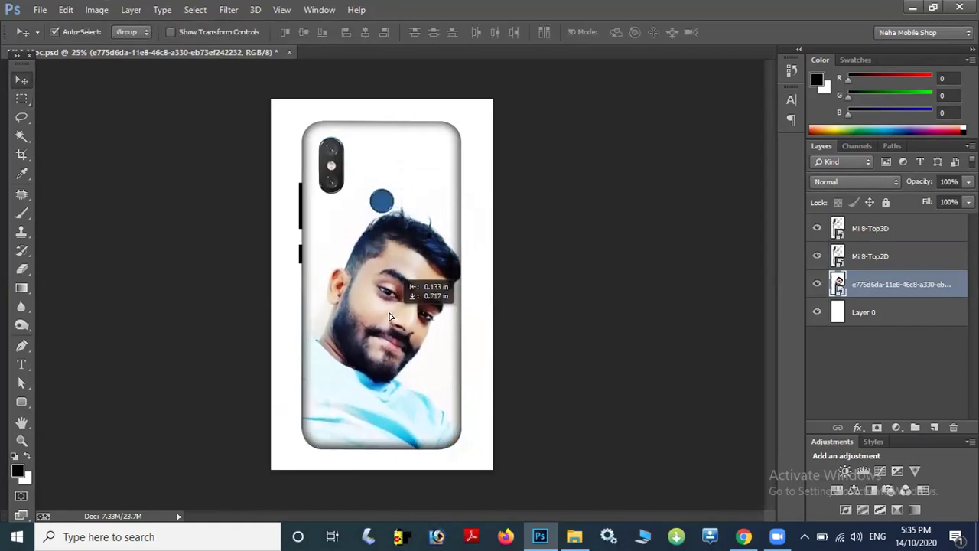
pyautogui.moveTo(389, 317); pyautogui.dragTo(392, 321)
pyautogui.press('m')
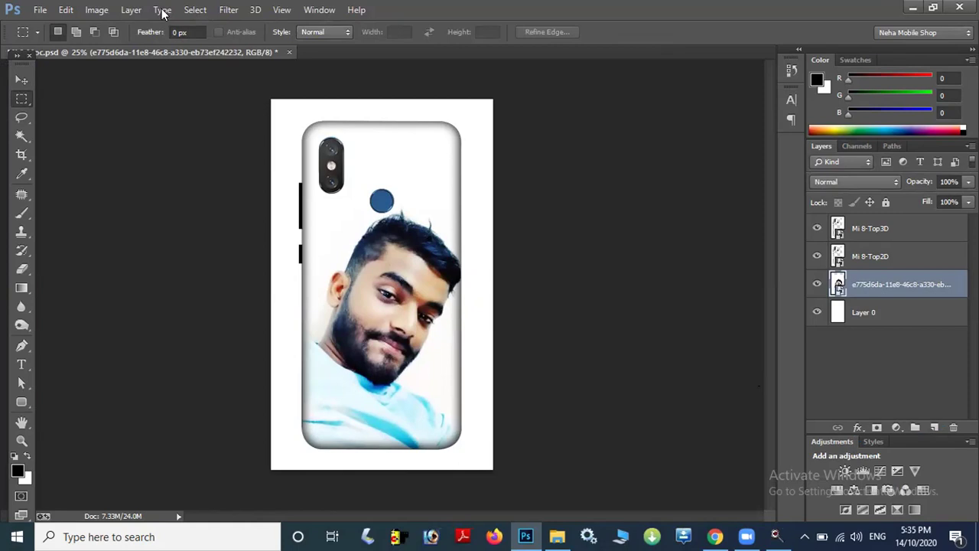
pyautogui.click(40, 10)
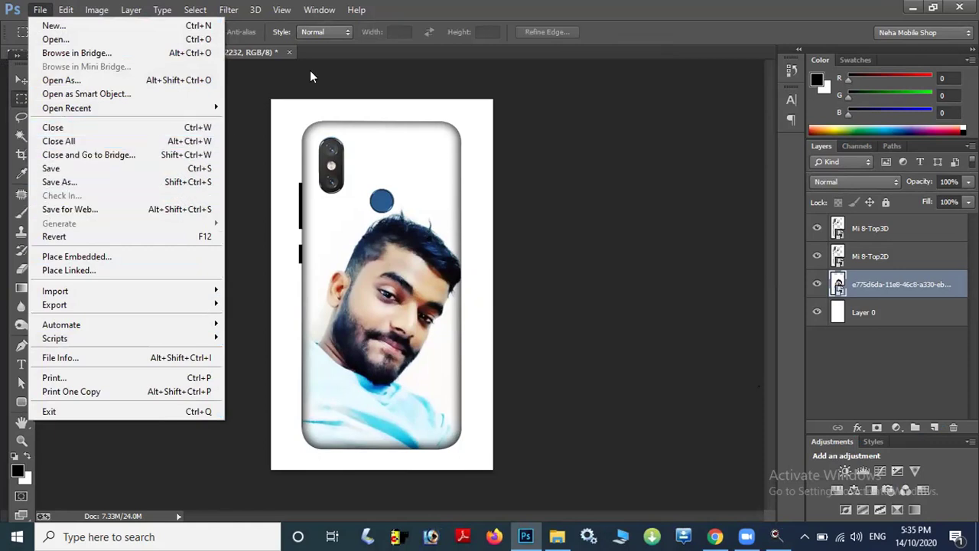
# Step: Save the layered mockup PSD and expand the Save As file-format list
pyautogui.click(645, 162)
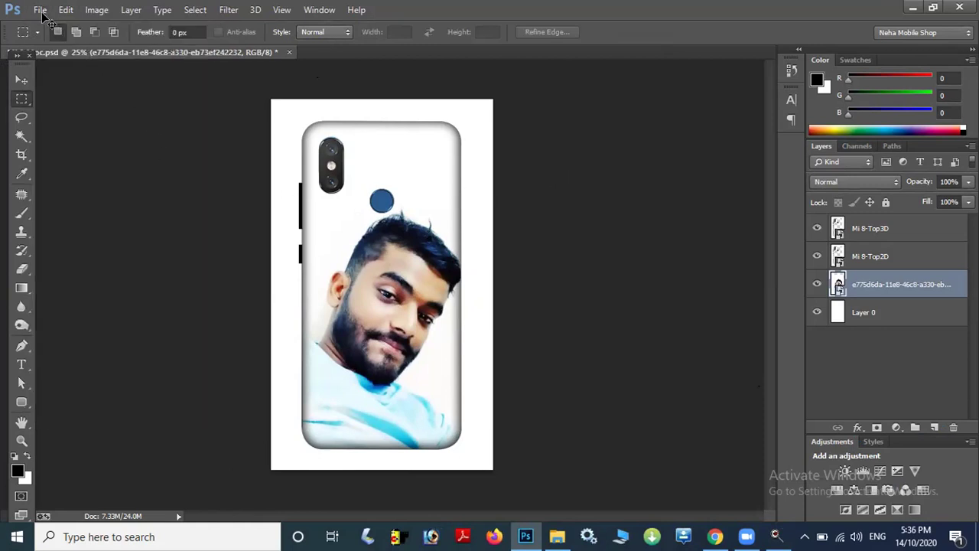
pyautogui.hotkey('ctrl', 's')
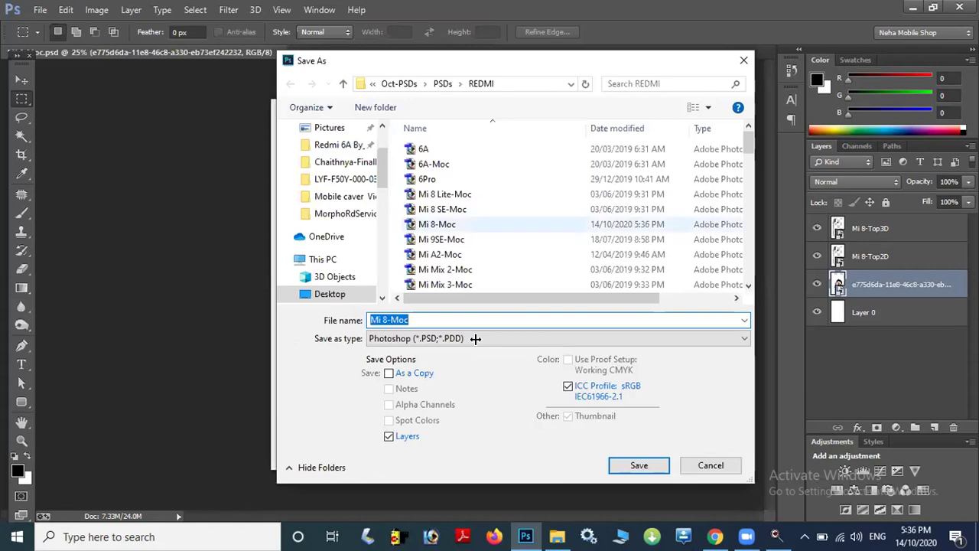
pyautogui.click(475, 338)
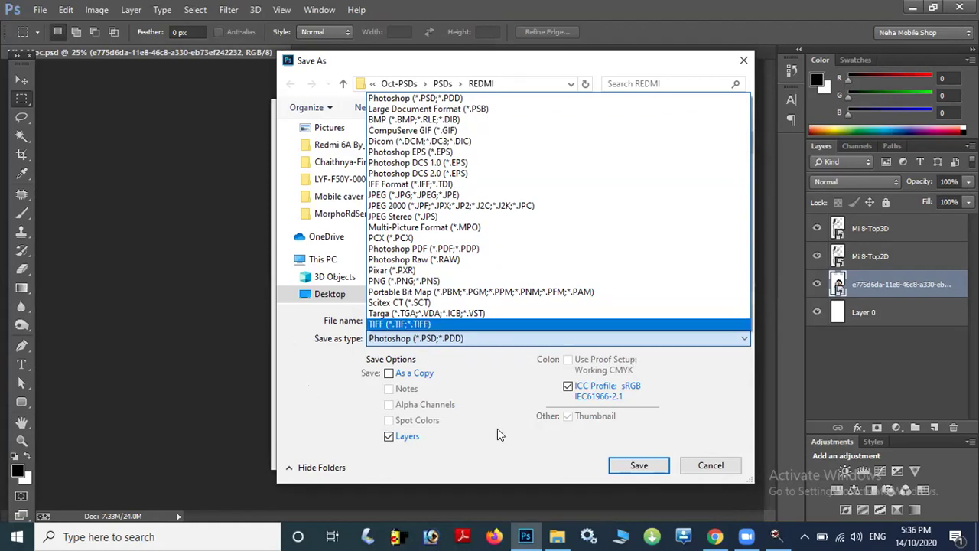
# Step: Choose PNG as the Save As file format
pyautogui.click(522, 338)
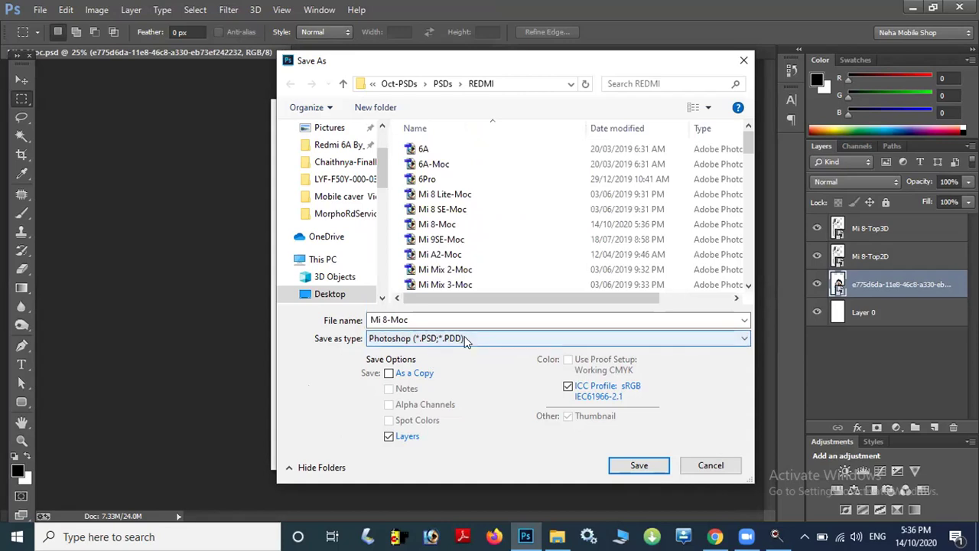
pyautogui.click(466, 341)
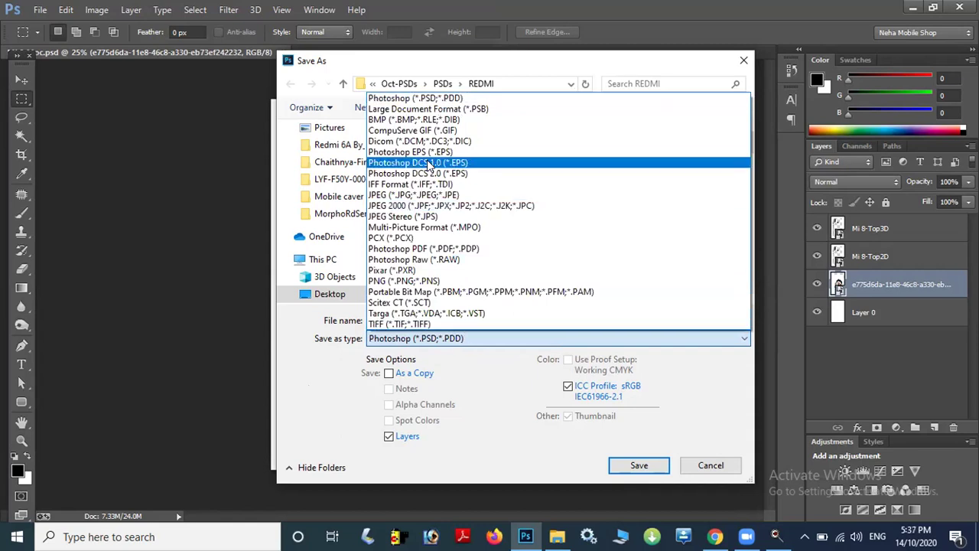
pyautogui.press('Down')
pyautogui.press('p')
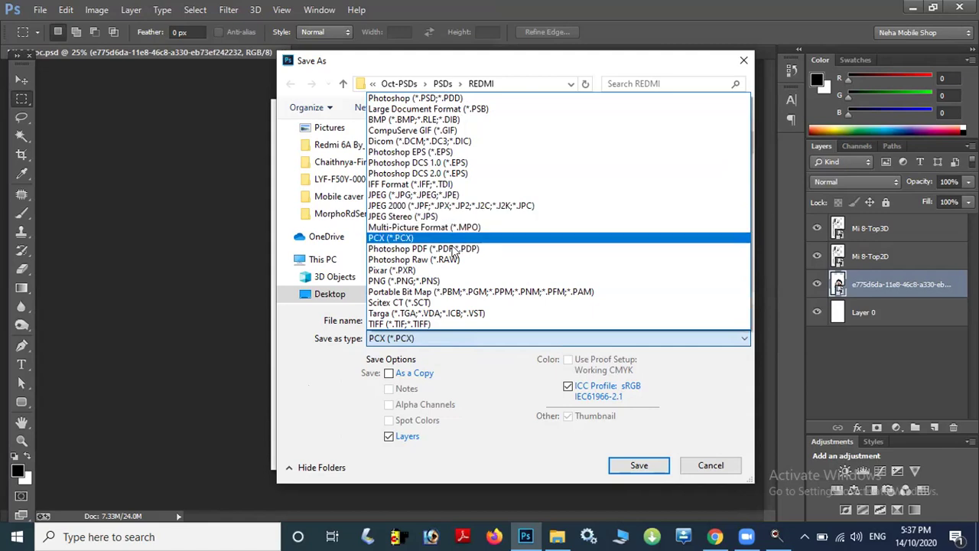
pyautogui.click(419, 281)
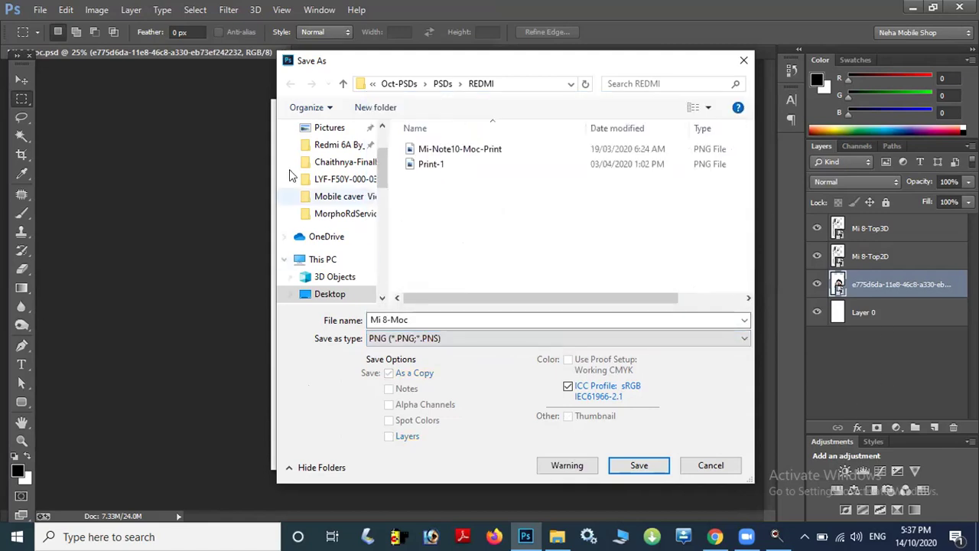
# Step: Save the PNG to the Desktop under the name 'display'
pyautogui.scroll(2, 312, 160)
pyautogui.click(312, 157)
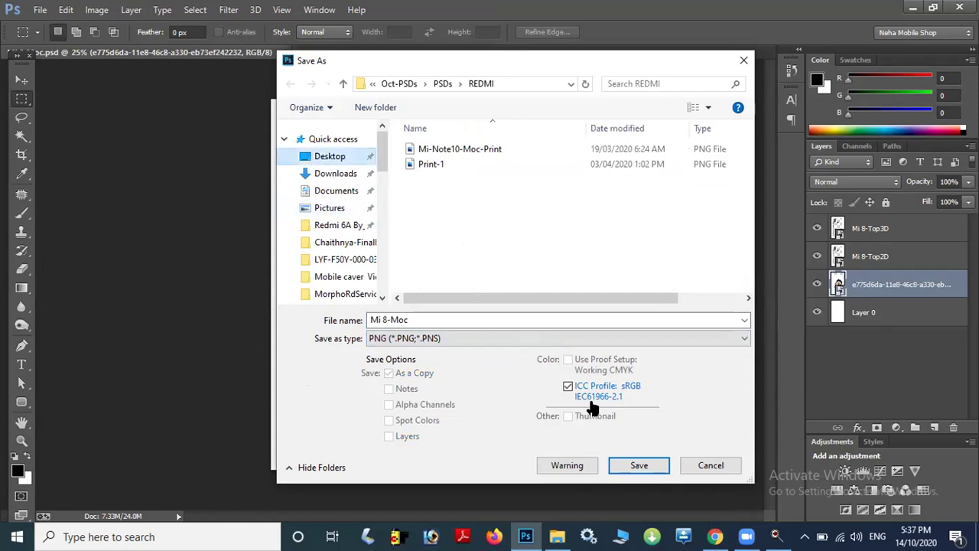
pyautogui.click(454, 319)
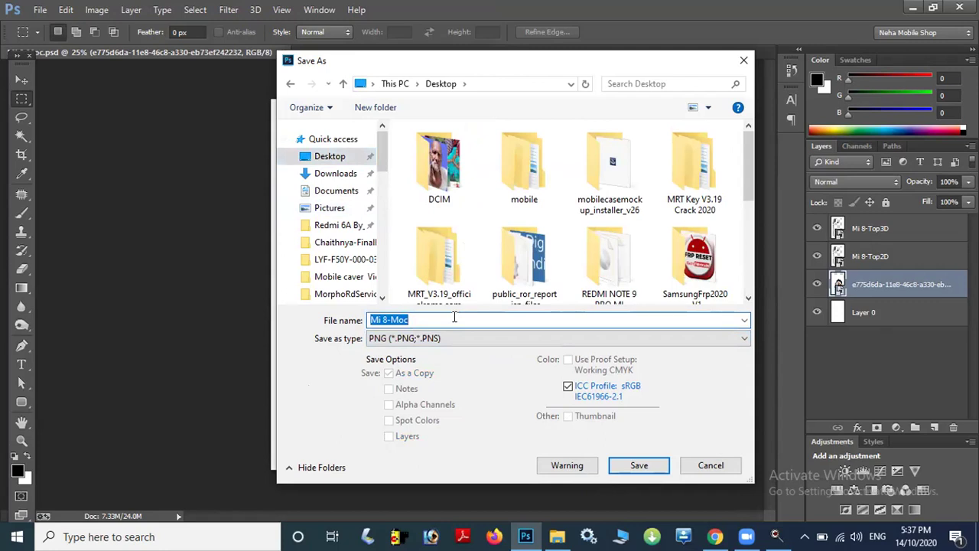
pyautogui.press('BackSpace')
pyautogui.write('disp')
pyautogui.write('lay')
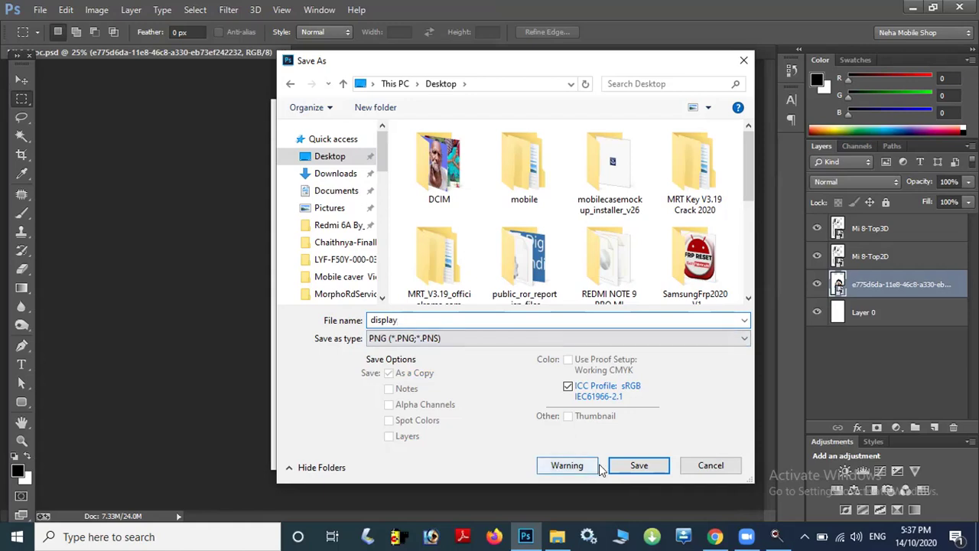
pyautogui.click(634, 465)
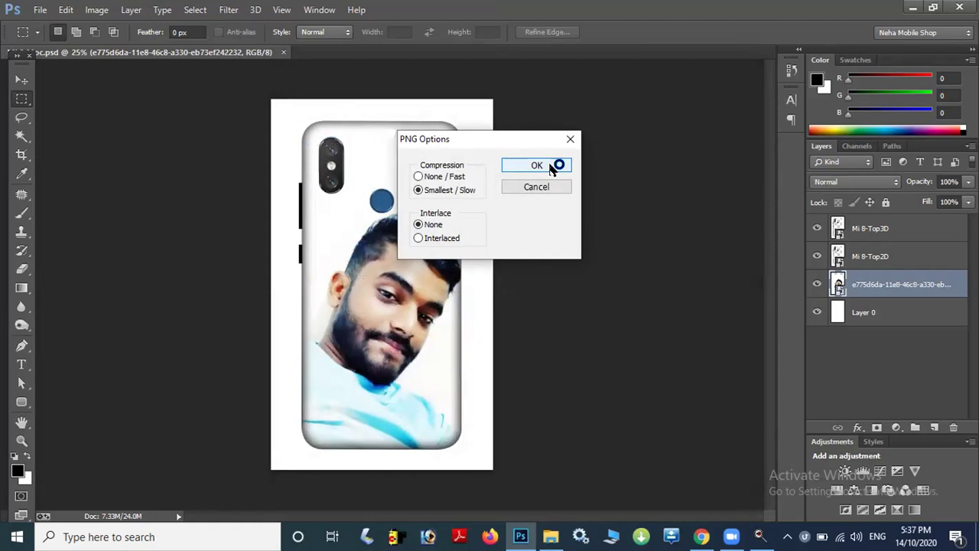
# Step: Accept the PNG Options with smallest compression and no interlacing
pyautogui.click(550, 168)
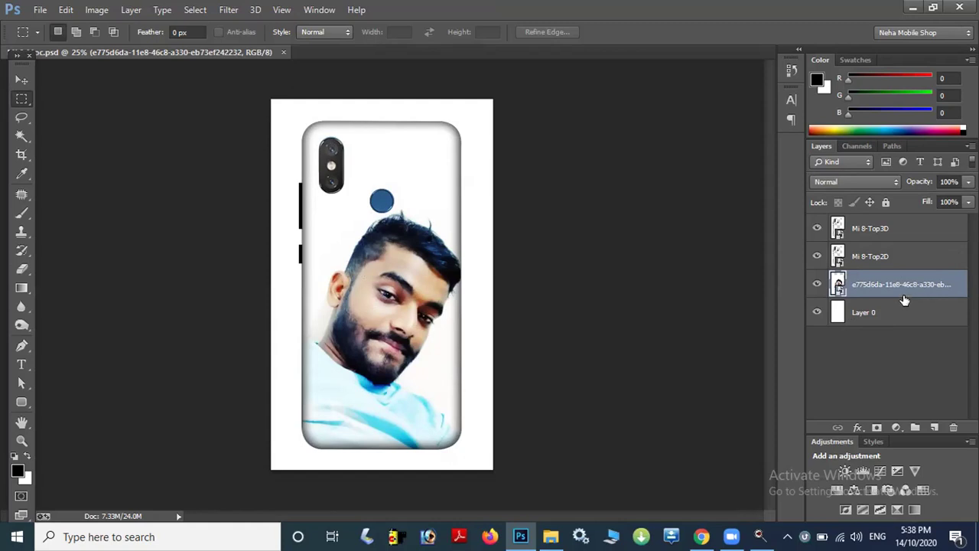
# Step: Hide the Mi 8-Top2D and Mi 8-Top3D case layers and start Save As in the Desktop folder
pyautogui.click(816, 256)
pyautogui.click(816, 228)
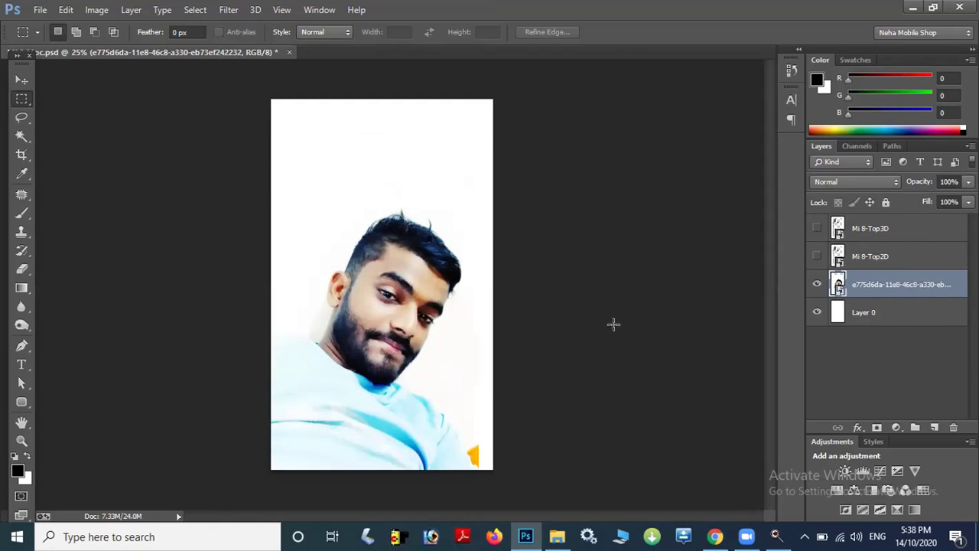
pyautogui.click(40, 10)
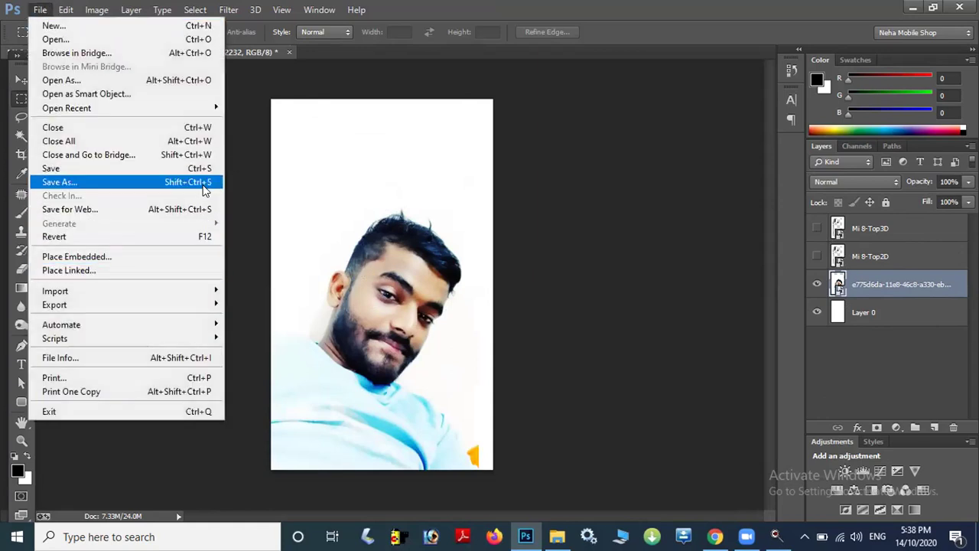
pyautogui.click(528, 210)
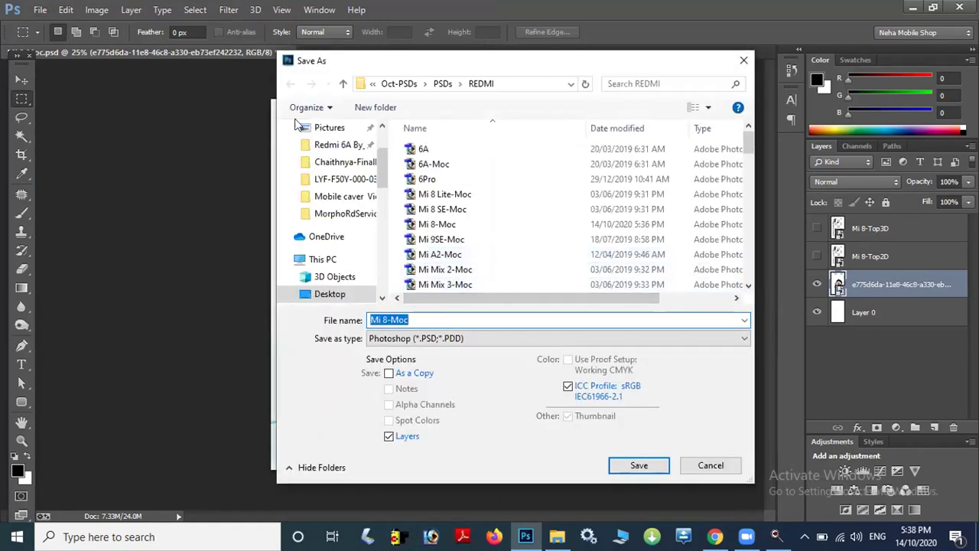
pyautogui.scroll(2, 329, 188)
pyautogui.click(331, 157)
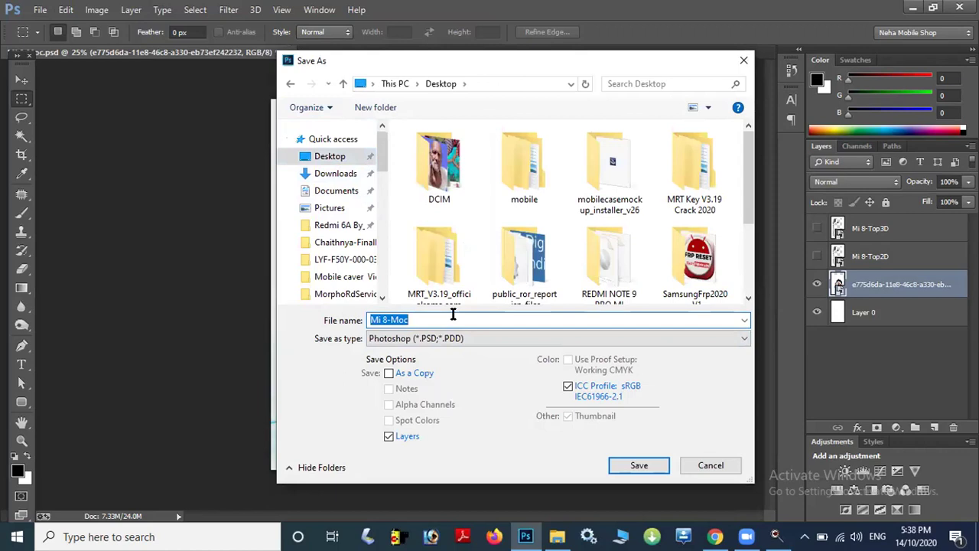
# Step: Save the document as a layered PSD named 'printe', then show Mi 8-Top2D again
pyautogui.click(452, 313)
pyautogui.press('BackSpace')
pyautogui.press('BackSpace')
pyautogui.press('BackSpace')
pyautogui.press('BackSpace')
pyautogui.press('BackSpace')
pyautogui.press('BackSpace')
pyautogui.write('prin')
pyautogui.write('te')
pyautogui.click(654, 466)
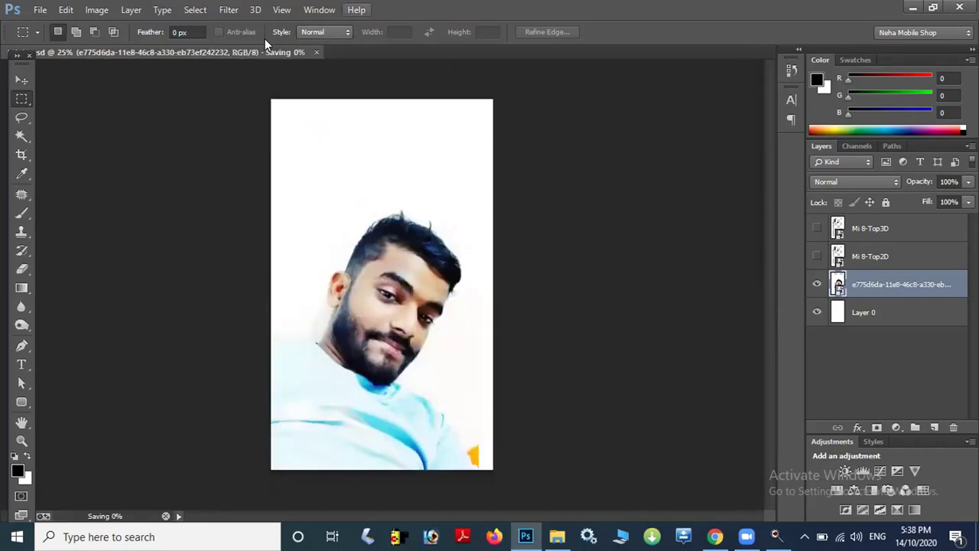
pyautogui.click(816, 256)
# Step: Turn the Mi 8-Top3D case layer back on
pyautogui.click(817, 228)
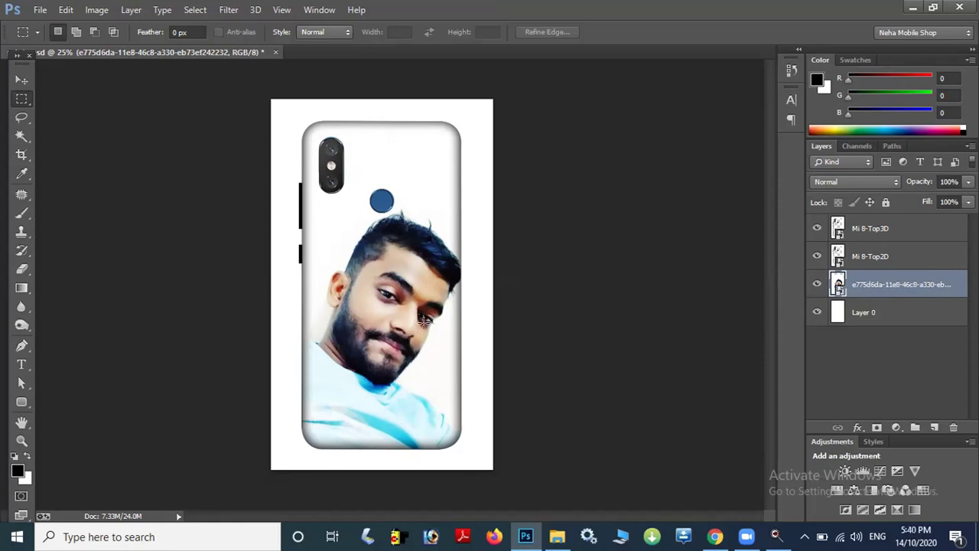
# Step: Browse the Open dialog to Desktop > mobile > Chaithnya-FinalImages 2 > Chaithnya-FinalImages
pyautogui.click(39, 10)
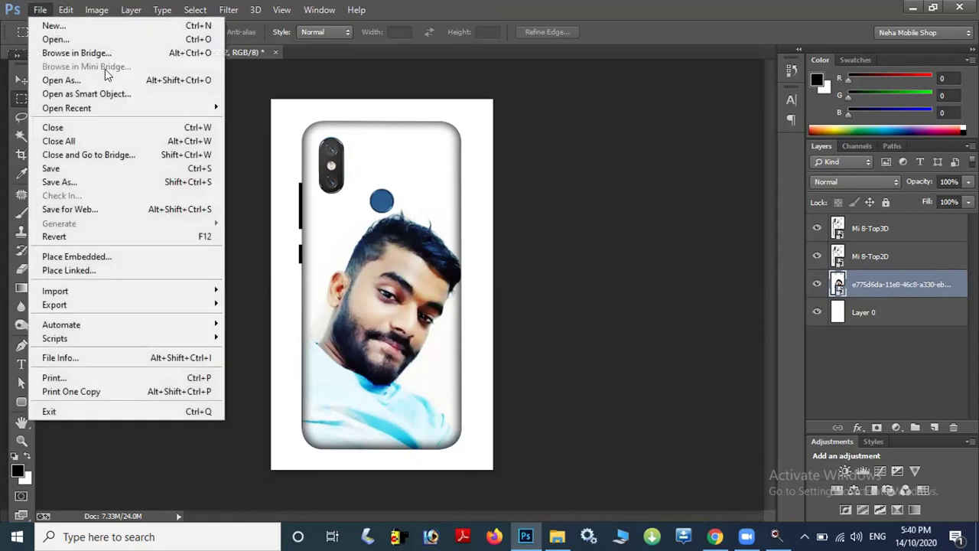
pyautogui.click(680, 312)
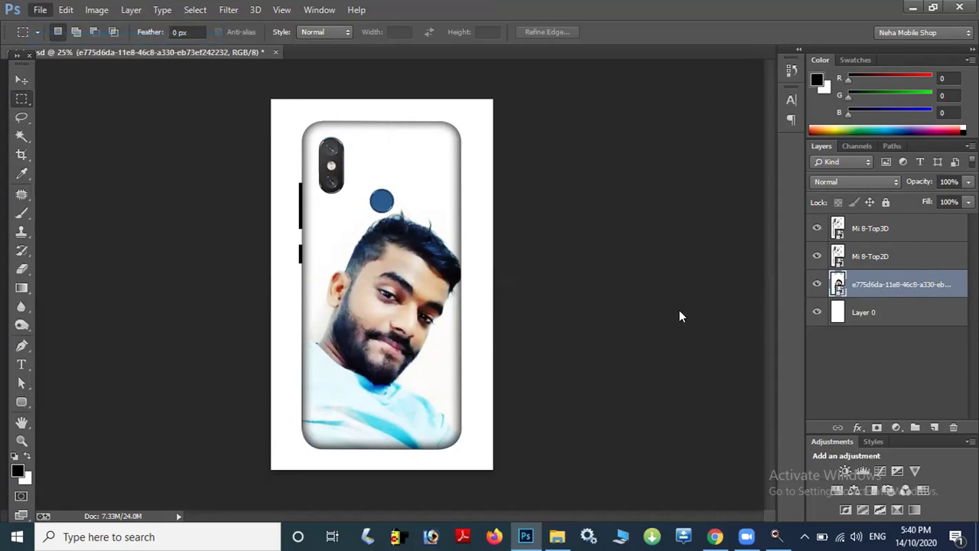
pyautogui.hotkey('ctrl', 'o')
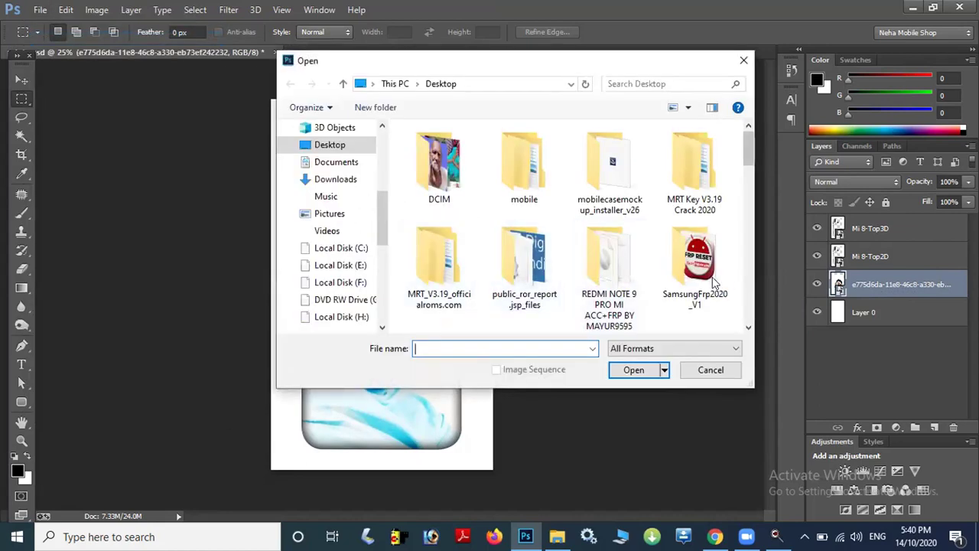
pyautogui.scroll(-3, 599, 283)
pyautogui.scroll(3, 578, 257)
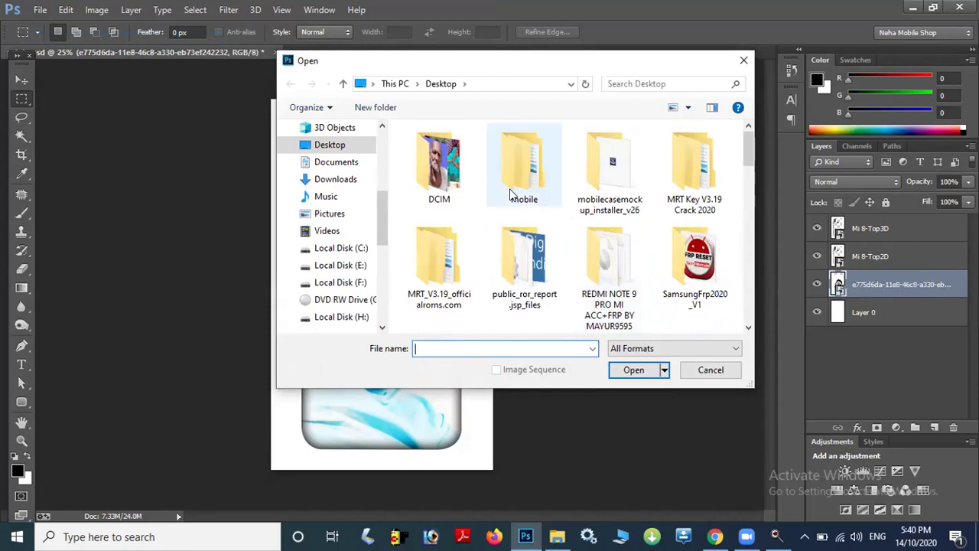
pyautogui.doubleClick(490, 176)
pyautogui.doubleClick(450, 149)
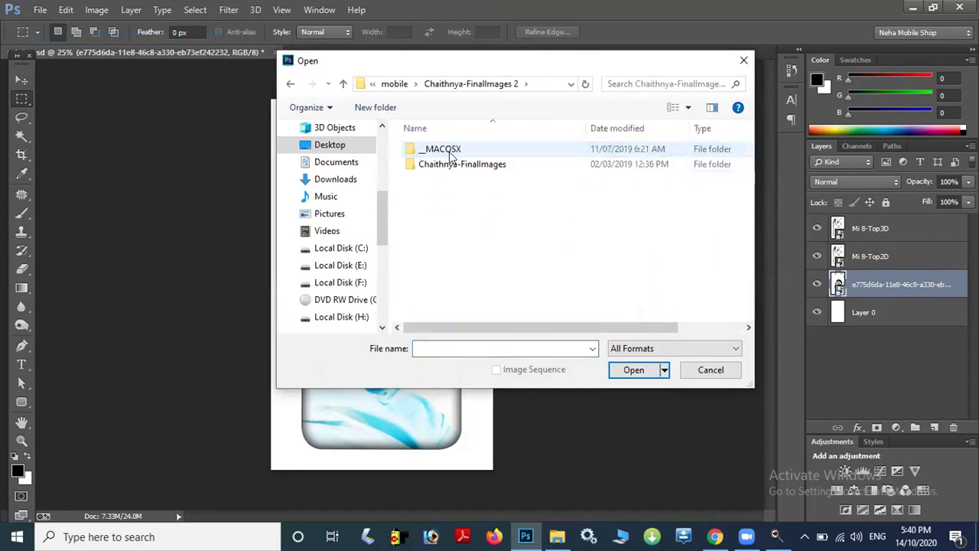
pyautogui.doubleClick(451, 164)
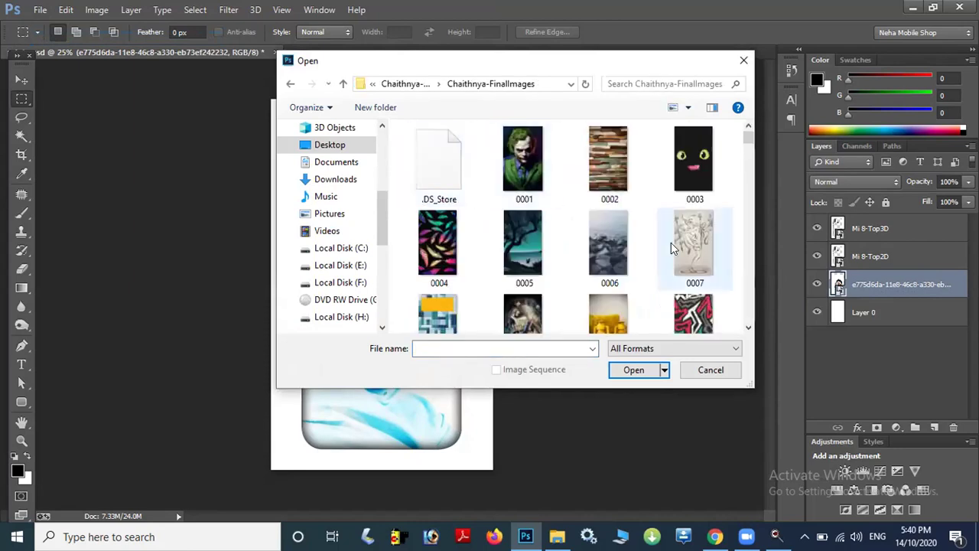
# Step: Scroll through the design images and open 0054
pyautogui.scroll(-3, 669, 245)
pyautogui.scroll(-1, 664, 260)
pyautogui.scroll(-1, 662, 259)
pyautogui.scroll(-2, 650, 260)
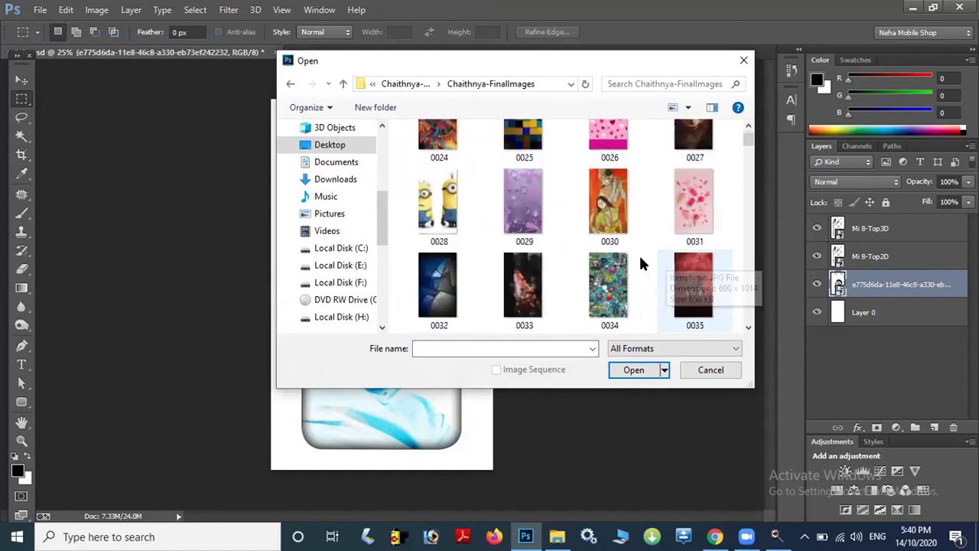
pyautogui.scroll(-1, 673, 284)
pyautogui.scroll(-2, 625, 291)
pyautogui.scroll(-2, 573, 299)
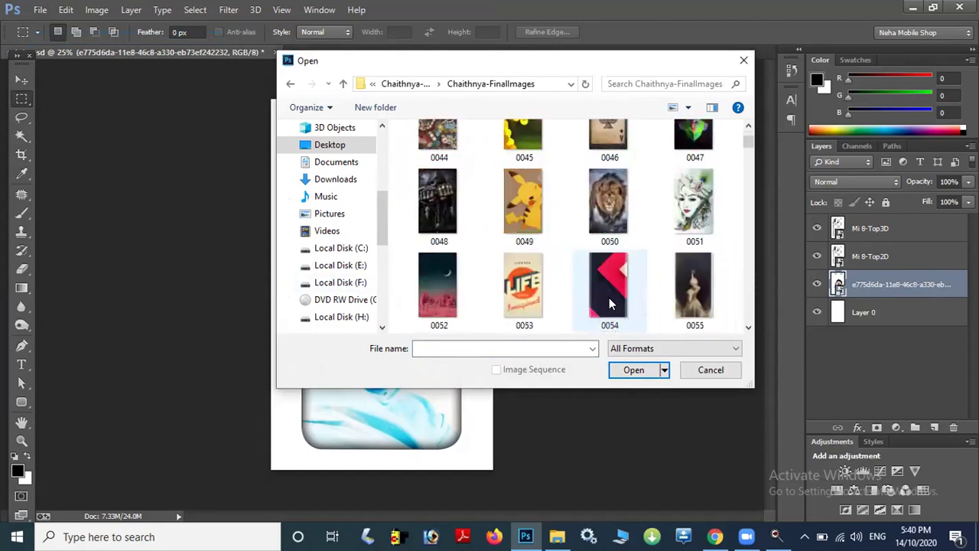
pyautogui.scroll(-1, 609, 297)
pyautogui.scroll(-1, 609, 298)
pyautogui.scroll(1, 605, 268)
pyautogui.doubleClick(602, 243)
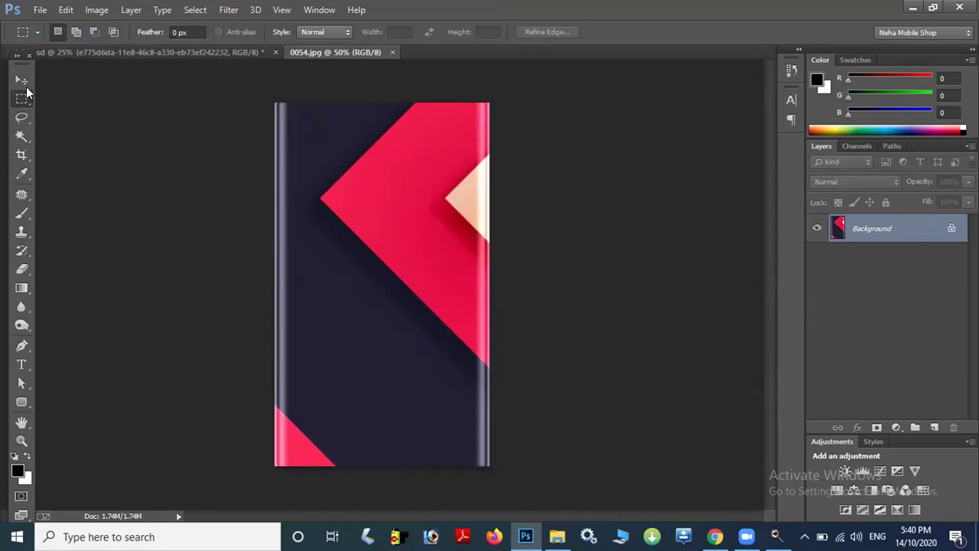
pyautogui.click(22, 79)
pyautogui.moveTo(406, 171)
pyautogui.mouseDown()
pyautogui.moveTo(405, 281)
pyautogui.moveTo(380, 232)
pyautogui.mouseUp()
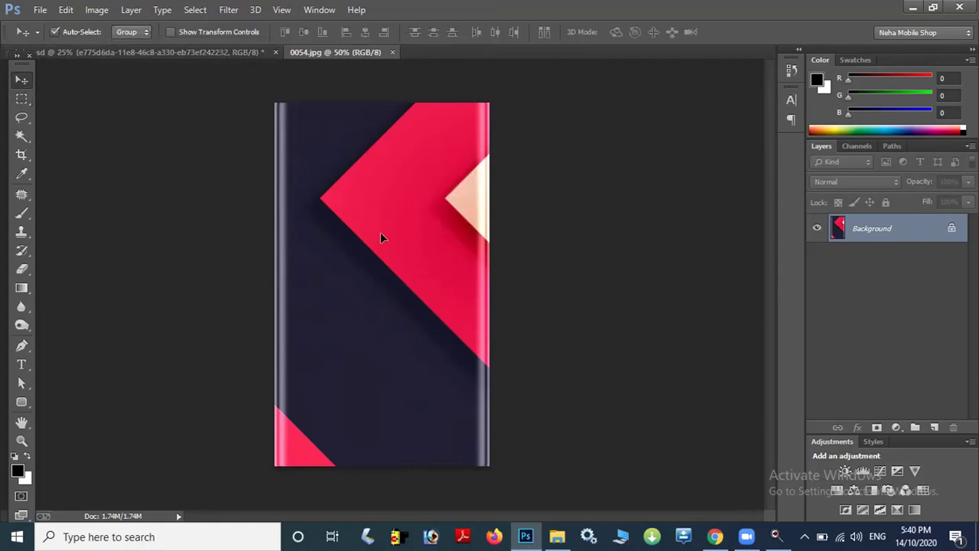
pyautogui.click(490, 210)
pyautogui.click(969, 145)
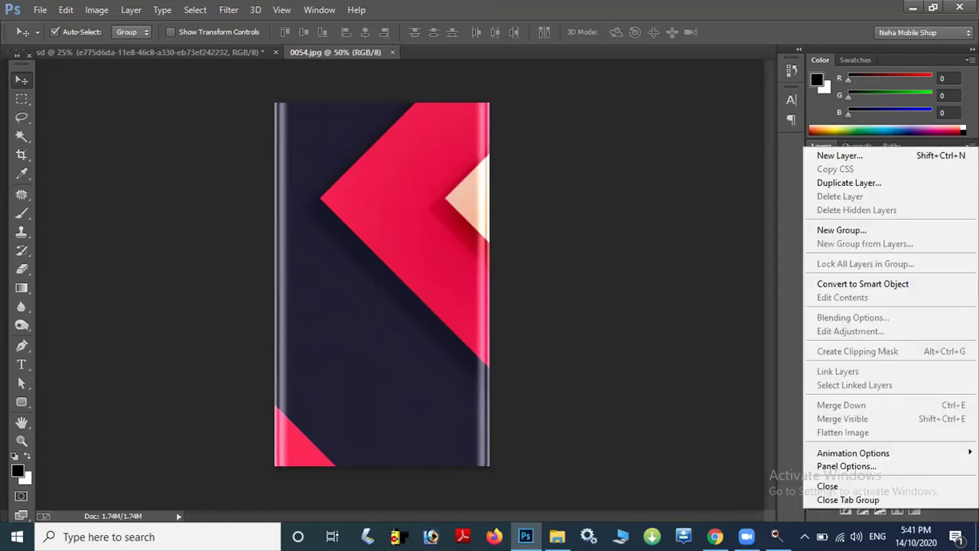
pyautogui.press('Escape')
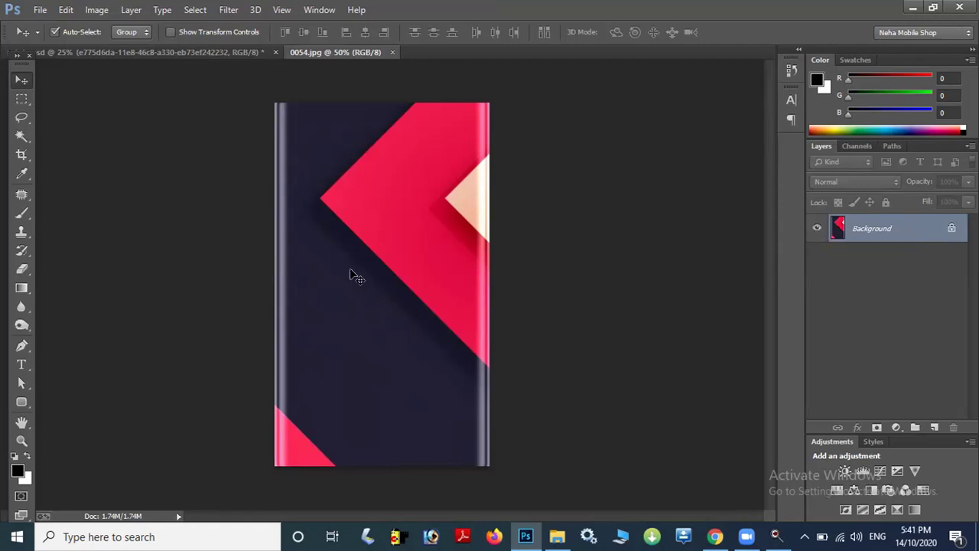
# Step: Return to the Mi 8 portrait mockup document tab
pyautogui.click(130, 52)
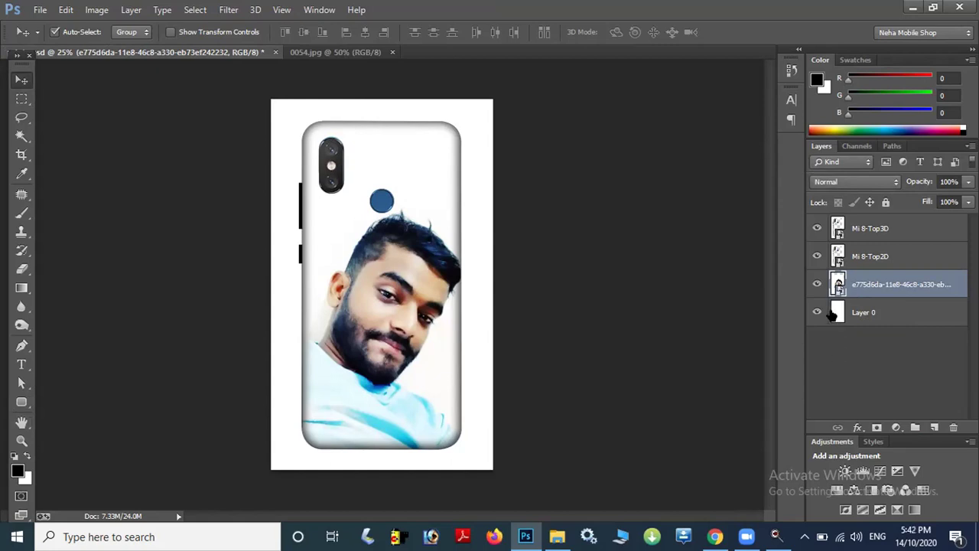
# Step: Hide the Mi 8-Top3D and Mi 8-Top2D layers, then exit Photoshop, answering the save prompt
pyautogui.click(815, 228)
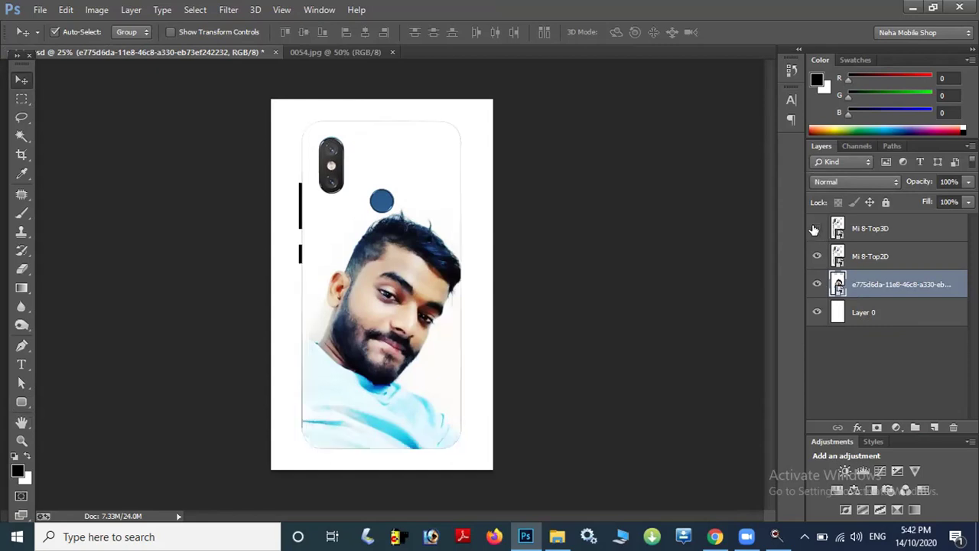
pyautogui.click(816, 229)
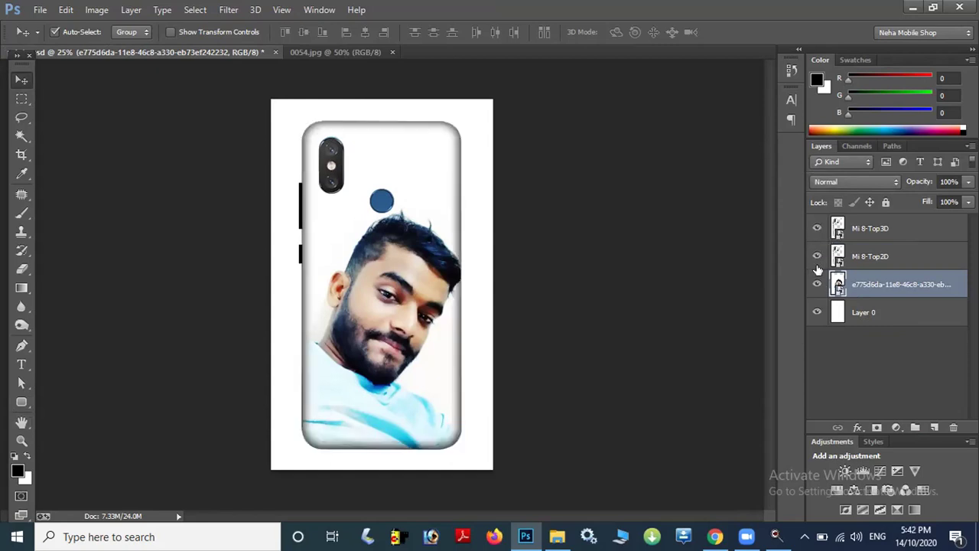
pyautogui.click(816, 256)
pyautogui.click(816, 256)
pyautogui.click(816, 229)
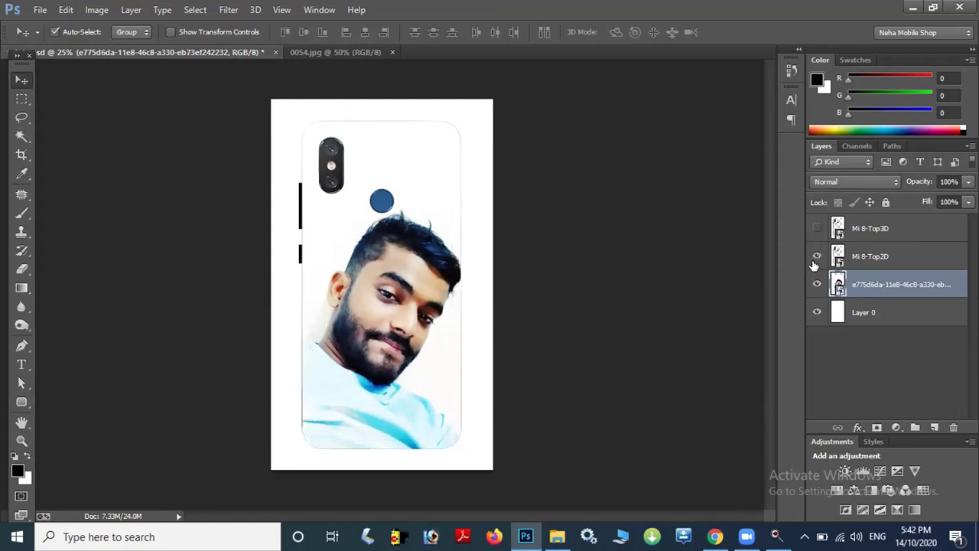
pyautogui.click(815, 264)
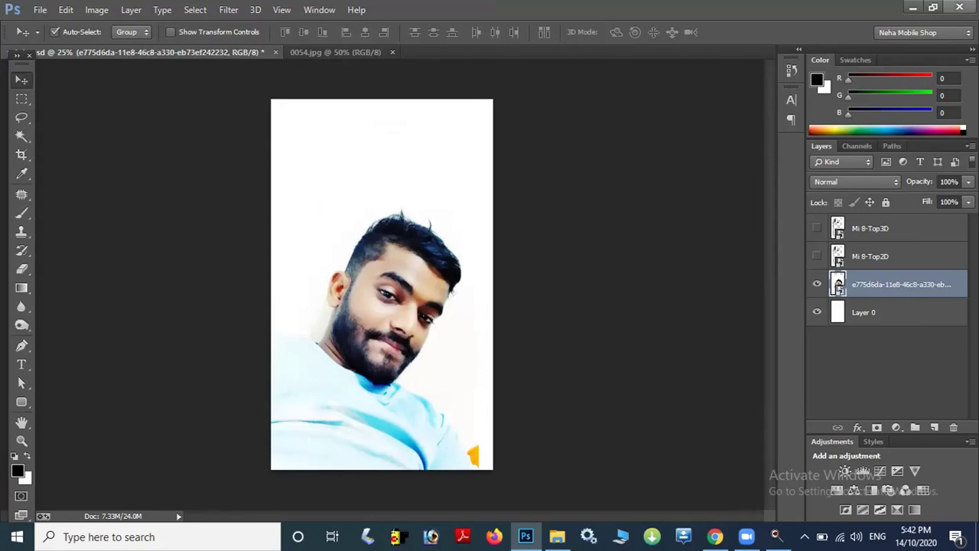
pyautogui.click(959, 7)
pyautogui.click(511, 212)
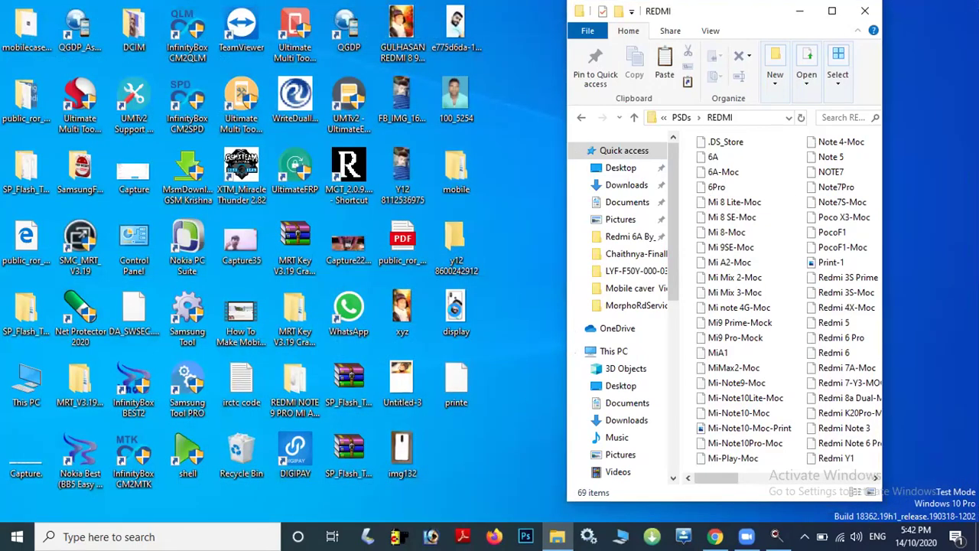
# Step: Open Untitled-3 from the desktop in Adobe Photoshop CS6 using Open with
pyautogui.click(380, 490)
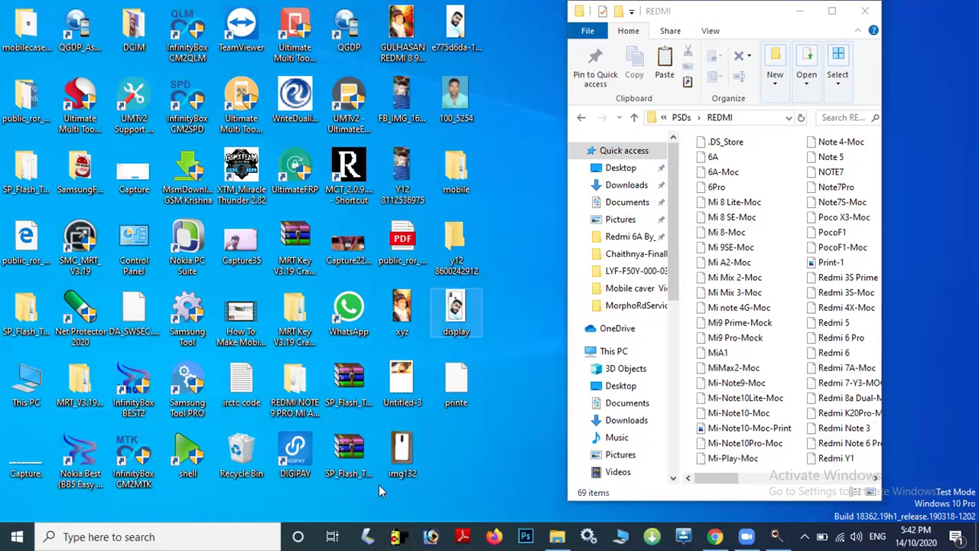
pyautogui.hotkey('shift', 'F10')
pyautogui.press('Escape')
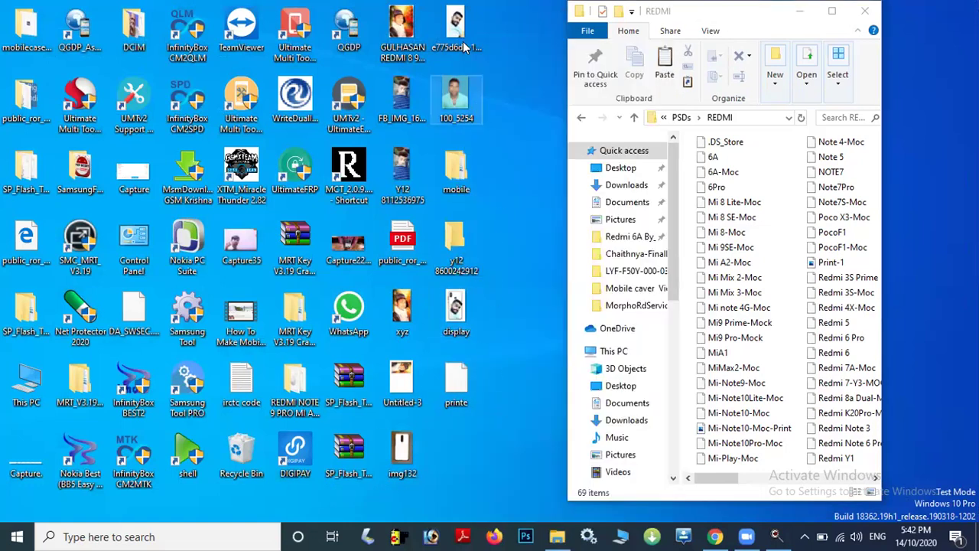
pyautogui.rightClick(395, 370)
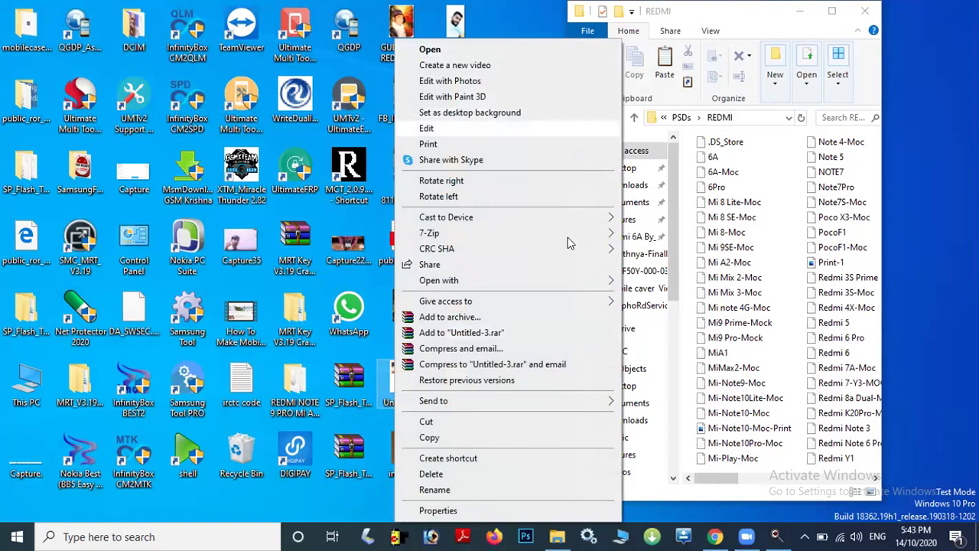
pyautogui.moveTo(429, 233)
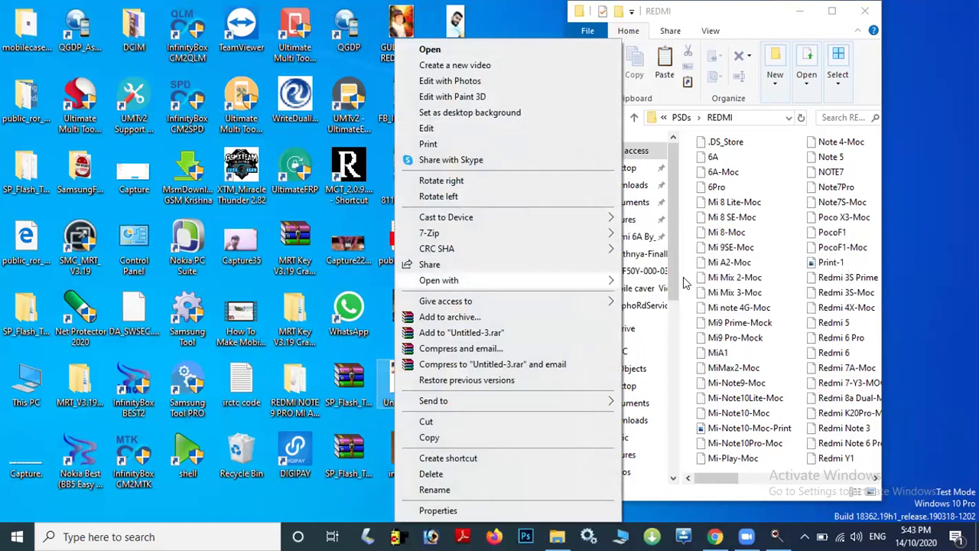
pyautogui.moveTo(438, 280)
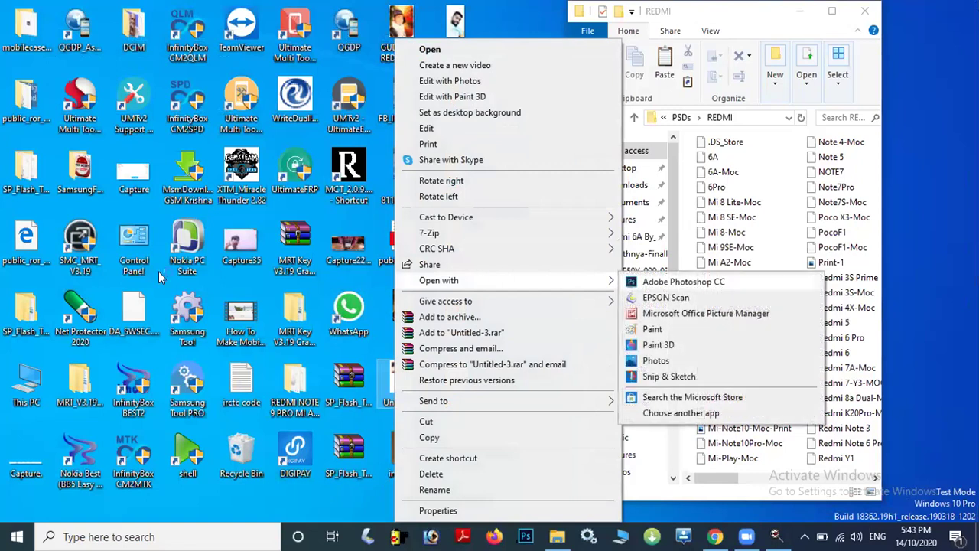
pyautogui.click(164, 264)
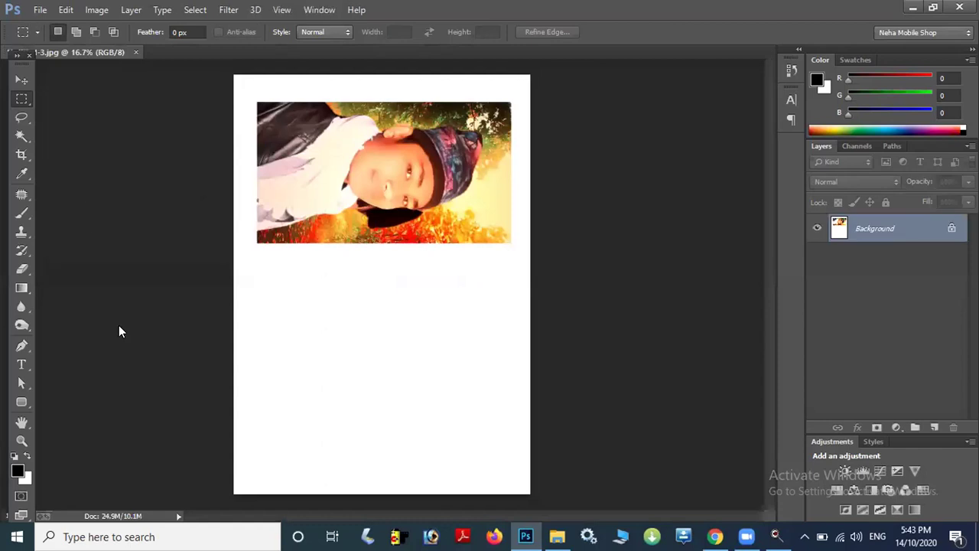
# Step: Open print settings, keep EPSON L130 Series as printer, and cancel without printing
pyautogui.hotkey('alt', 'f')
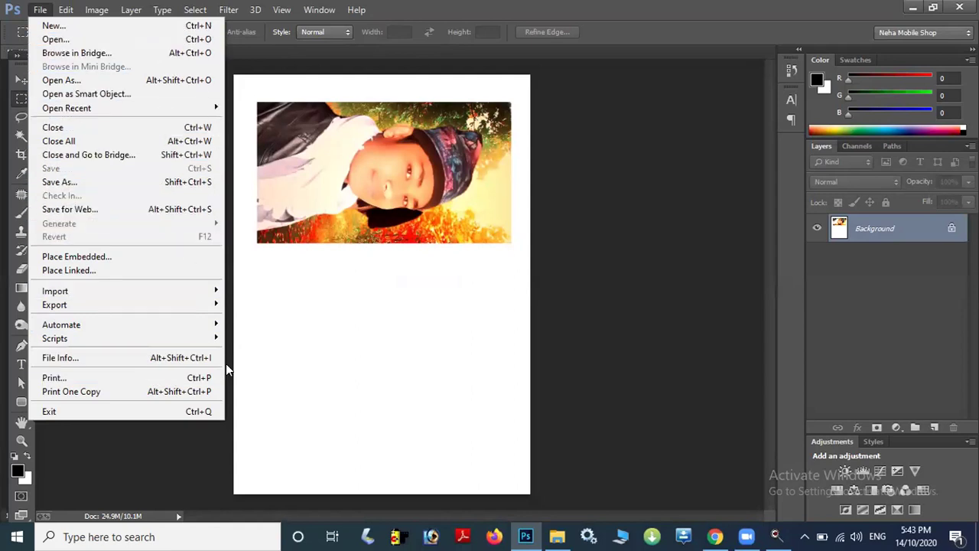
pyautogui.click(208, 375)
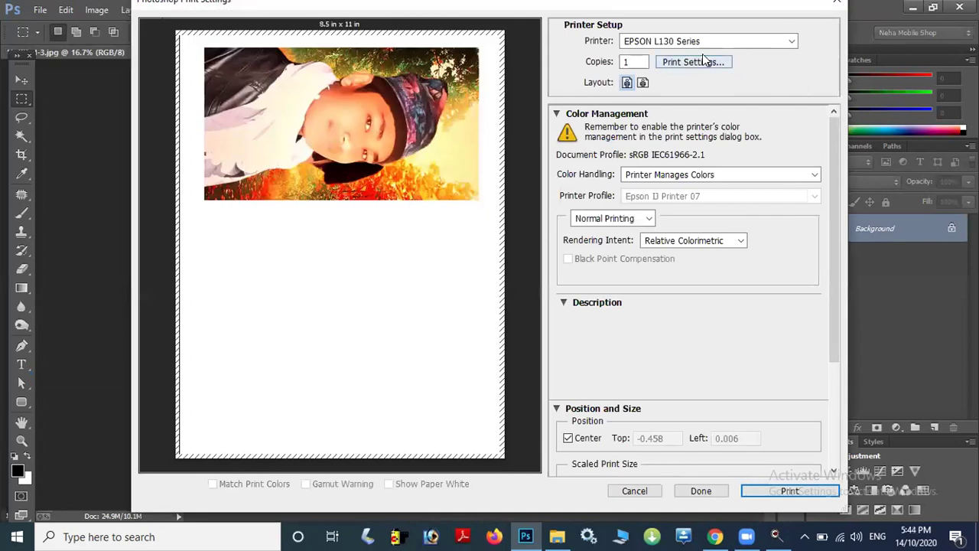
pyautogui.click(746, 43)
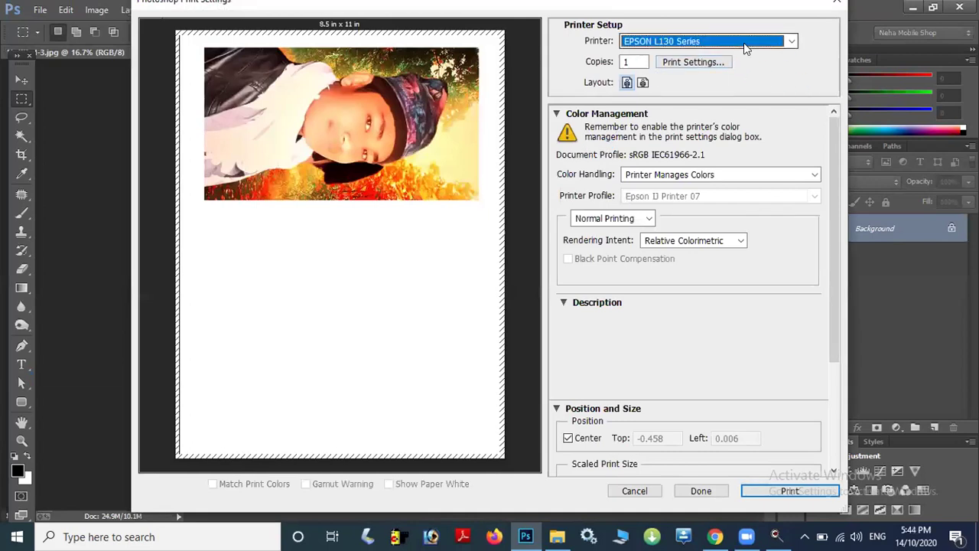
pyautogui.click(659, 93)
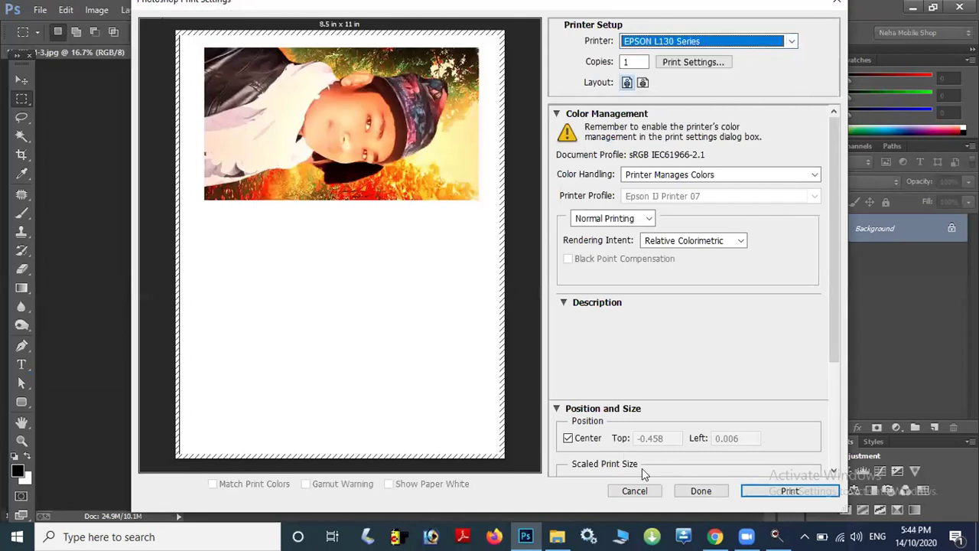
pyautogui.click(620, 496)
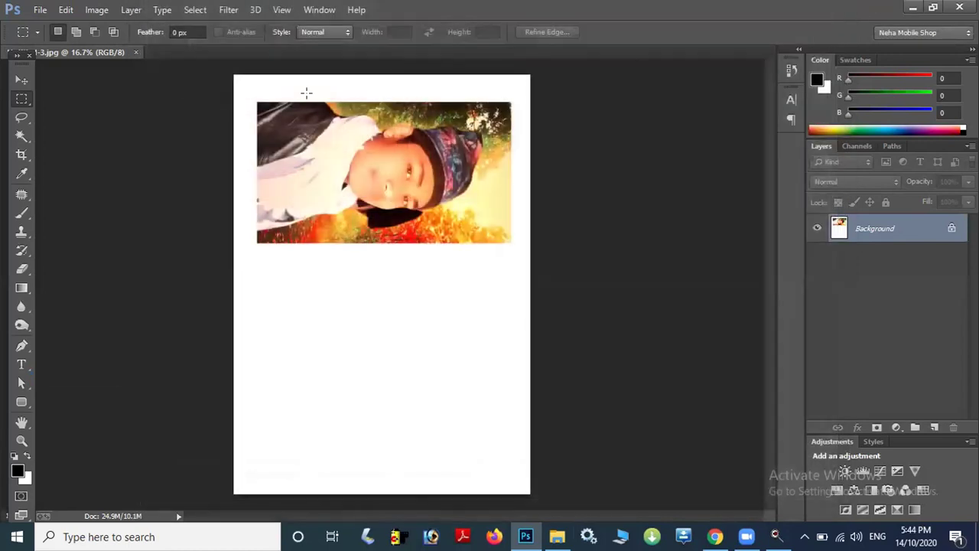
# Step: Close the rotated photo, drag the Note 5 mockup PSD into Photoshop, then bring in the portrait
pyautogui.click(136, 52)
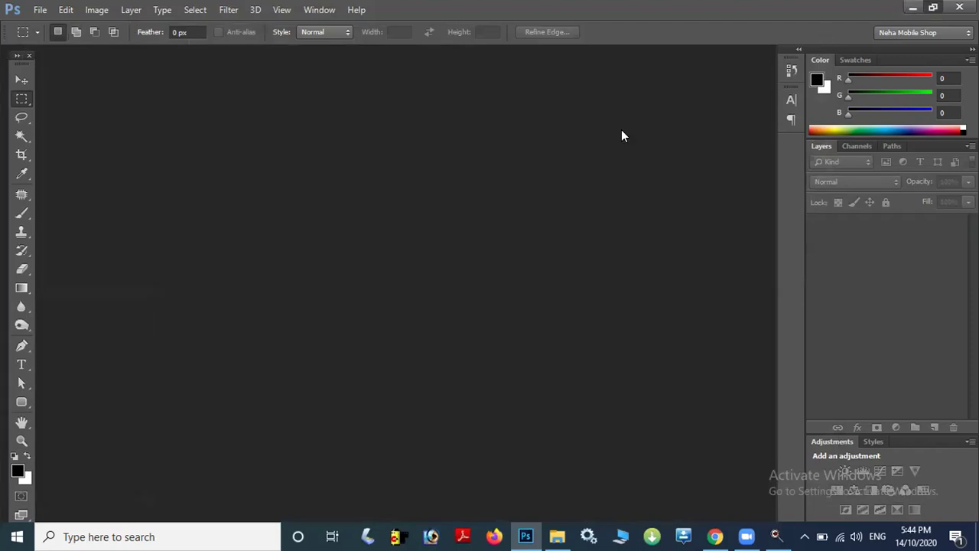
pyautogui.click(932, 7)
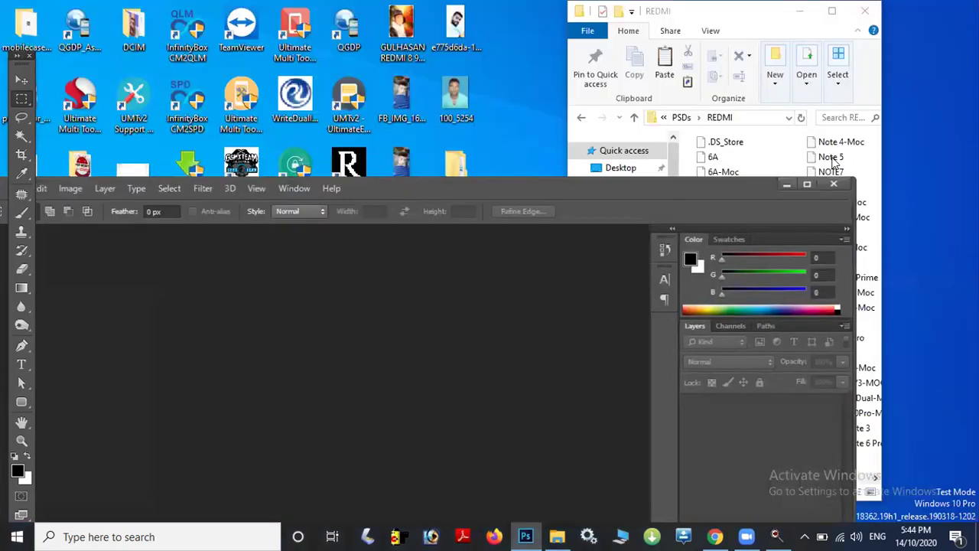
pyautogui.moveTo(834, 160); pyautogui.dragTo(356, 420)
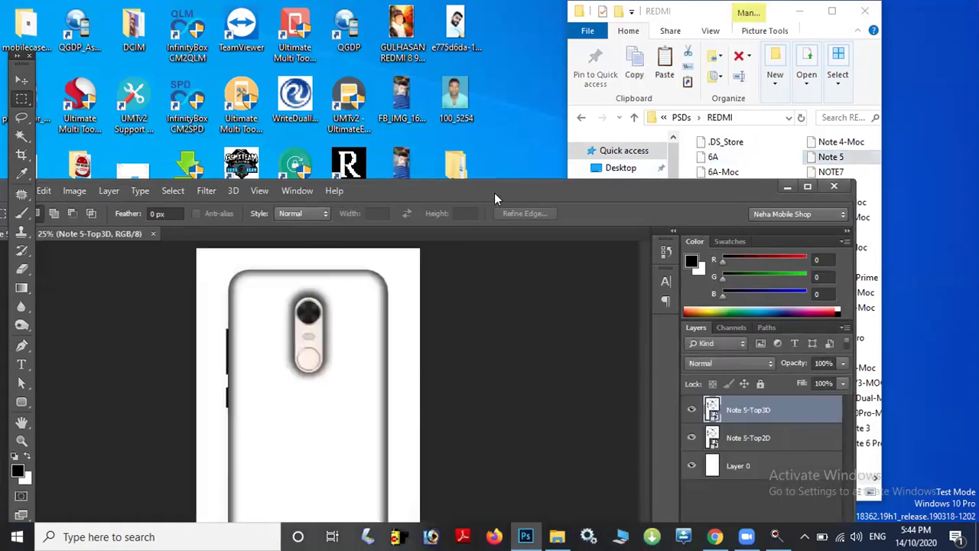
pyautogui.doubleClick(494, 193)
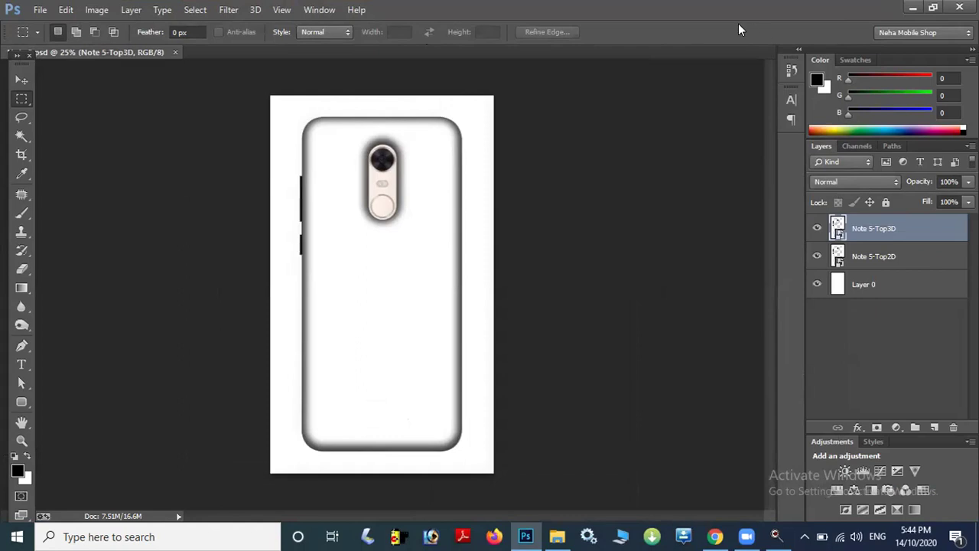
pyautogui.moveTo(508, 15); pyautogui.dragTo(507, 197)
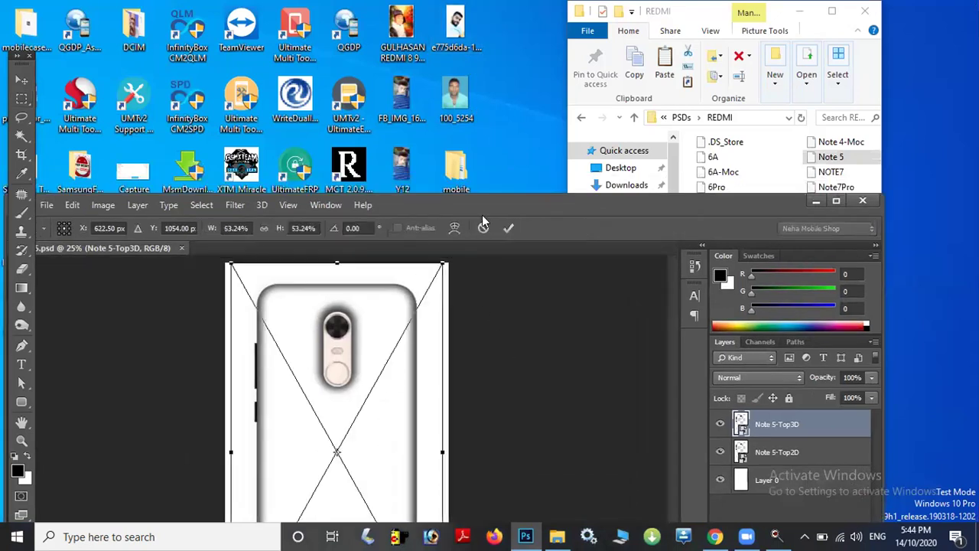
# Step: Commit the placed portrait, move its layer below Note 5-Top2D, and nudge it inside the case
pyautogui.doubleClick(520, 211)
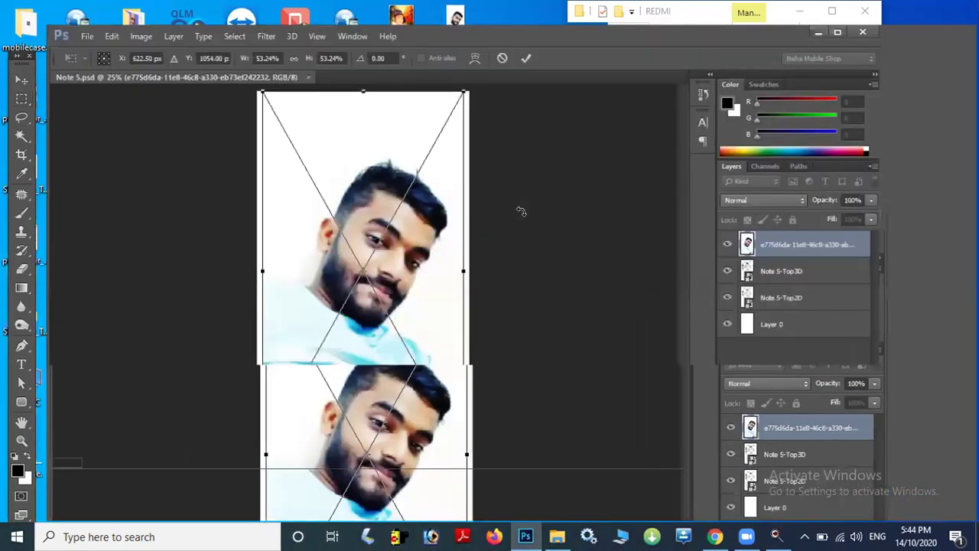
pyautogui.press('Return')
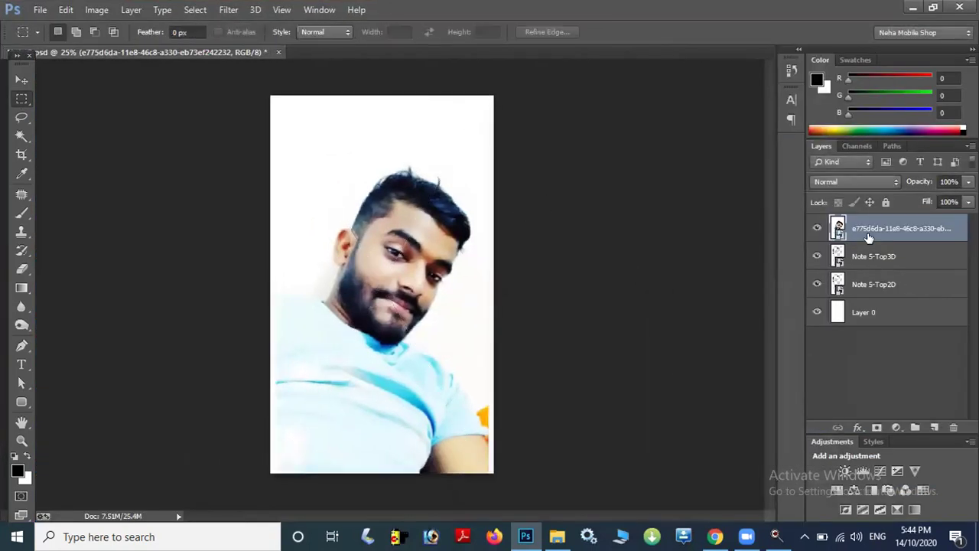
pyautogui.moveTo(868, 241); pyautogui.dragTo(875, 289)
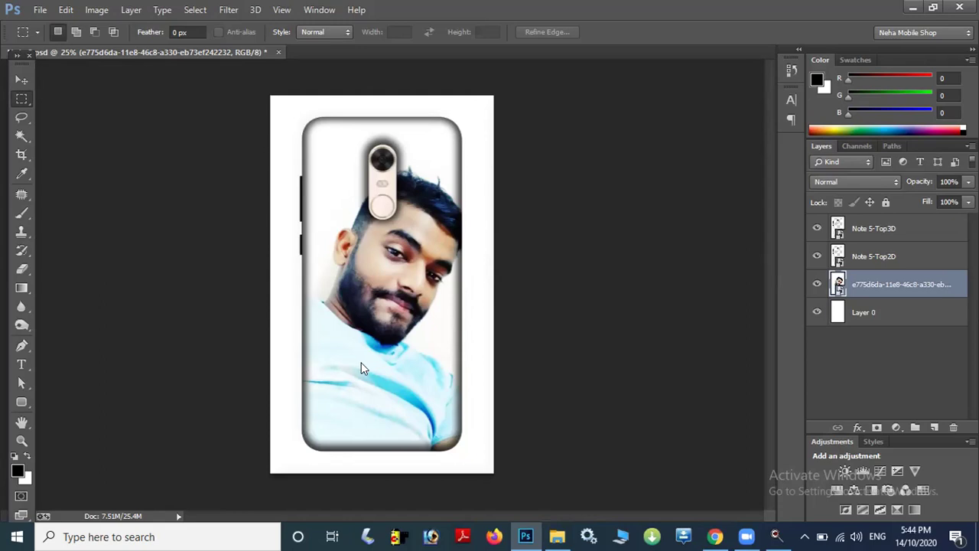
pyautogui.press('v')
pyautogui.moveTo(361, 337); pyautogui.dragTo(348, 390)
pyautogui.press('m')
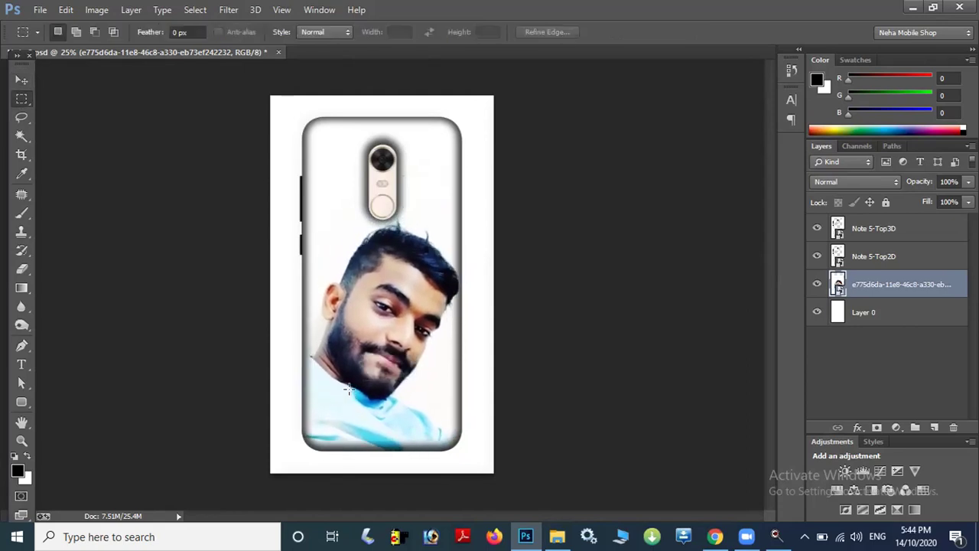
pyautogui.press('v')
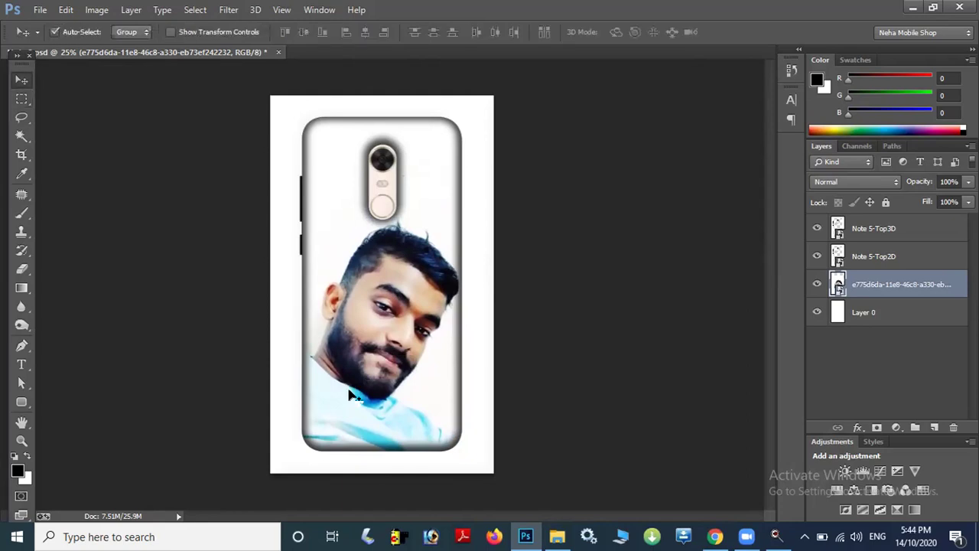
pyautogui.moveTo(348, 392); pyautogui.dragTo(347, 384)
pyautogui.press('m')
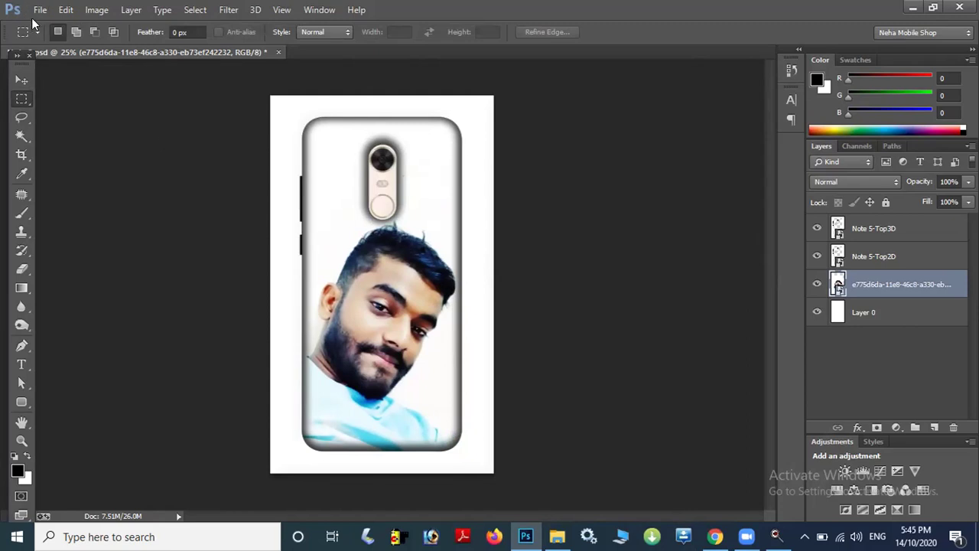
# Step: Start Save As for the mockup and set the file format to PNG
pyautogui.hotkey('alt', 'f')
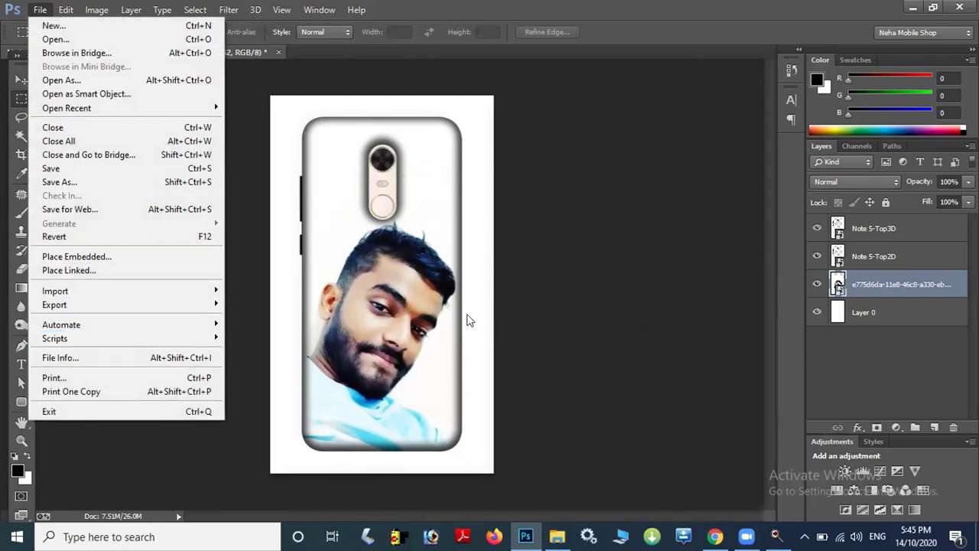
pyautogui.hotkey('ctrl', 'shift', 's')
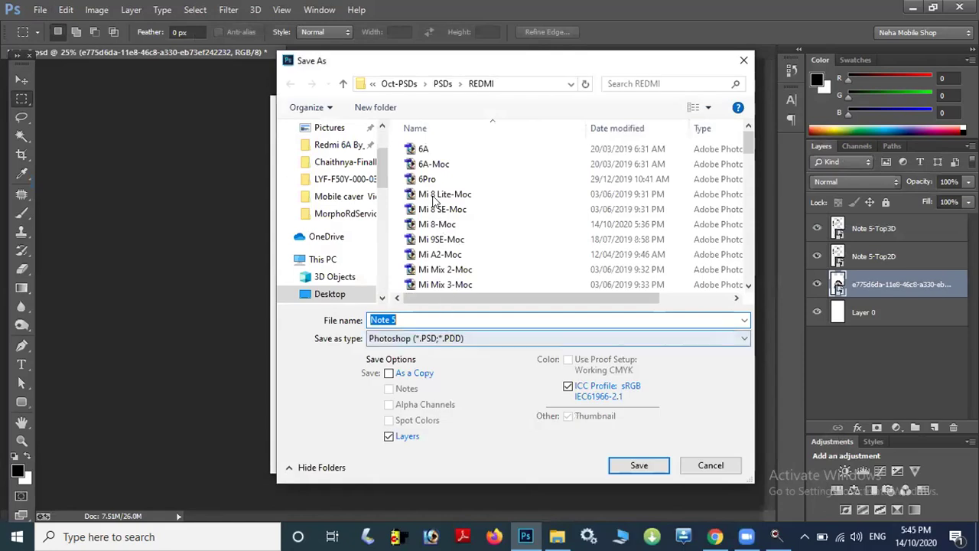
pyautogui.click(428, 338)
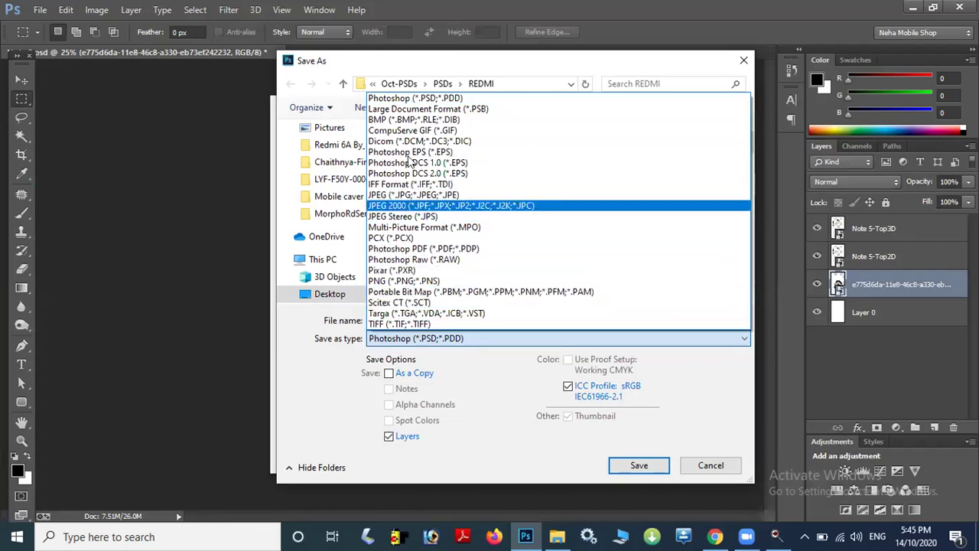
pyautogui.press('Up')
pyautogui.press('Up')
pyautogui.press('Up')
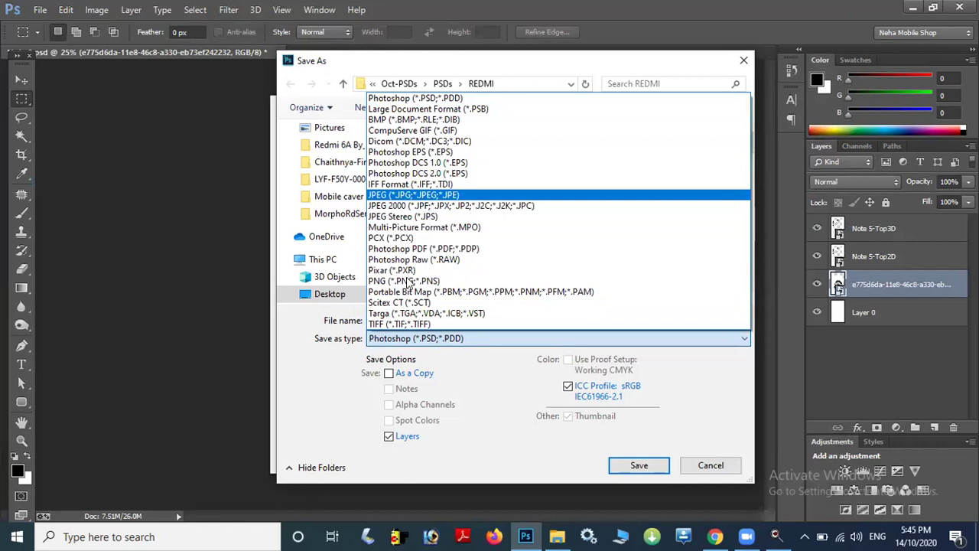
pyautogui.press('Up')
pyautogui.press('Up')
pyautogui.press('Up')
pyautogui.press('Down')
pyautogui.press('Down')
pyautogui.press('Down')
pyautogui.press('Down')
pyautogui.press('Down')
pyautogui.press('Down')
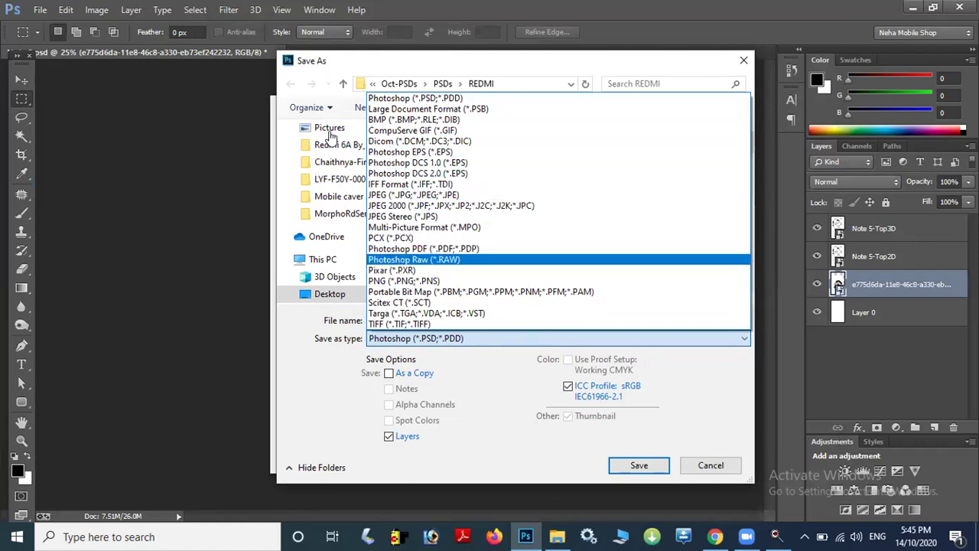
pyautogui.press('Return')
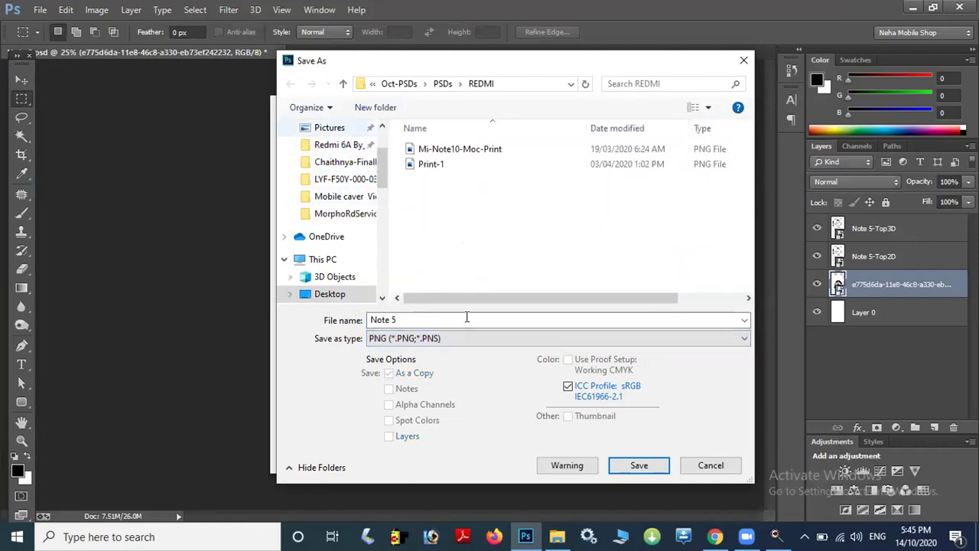
# Step: Save the PNG as 'display' in Pictures, then hide the Note 5-Top3D and Note 5-Top2D layers
pyautogui.click(329, 126)
pyautogui.write('di')
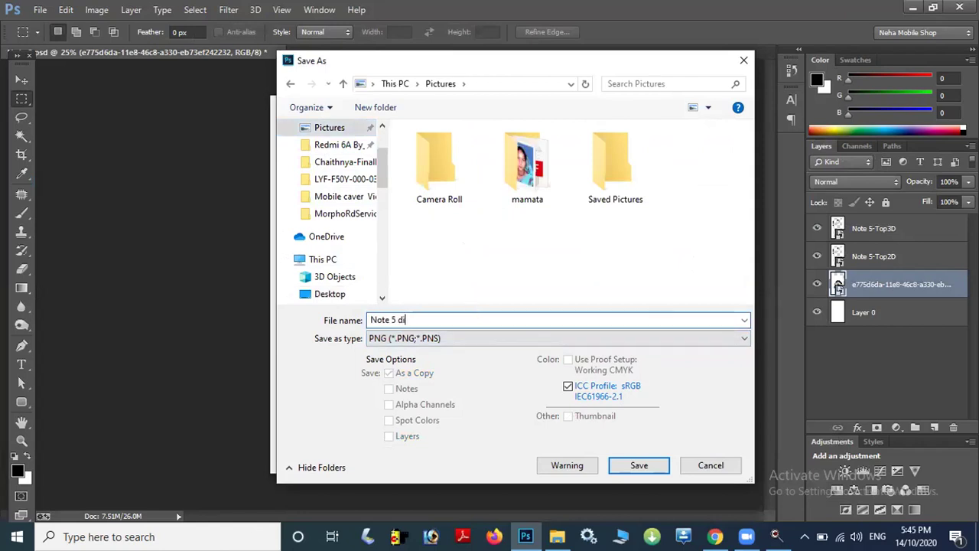
pyautogui.write('splay')
pyautogui.click(639, 465)
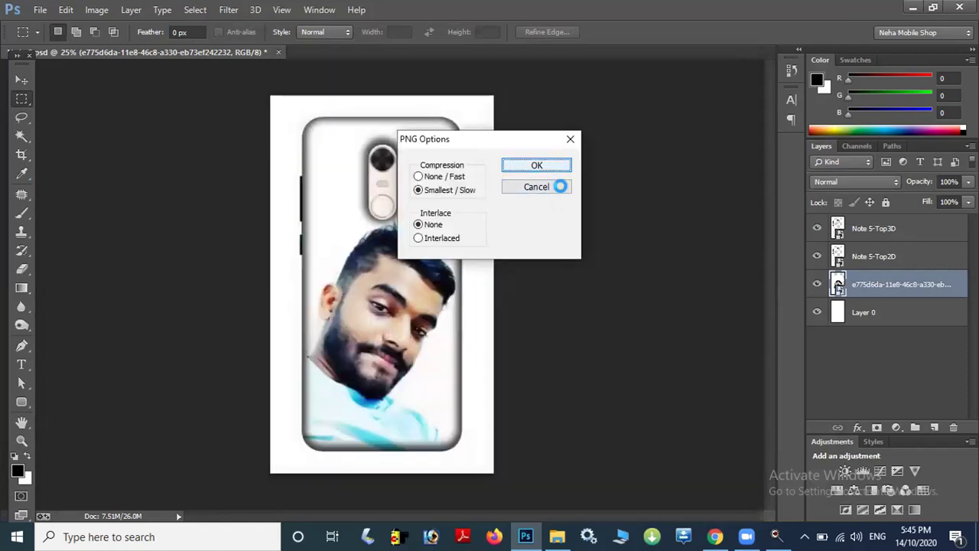
pyautogui.press('Return')
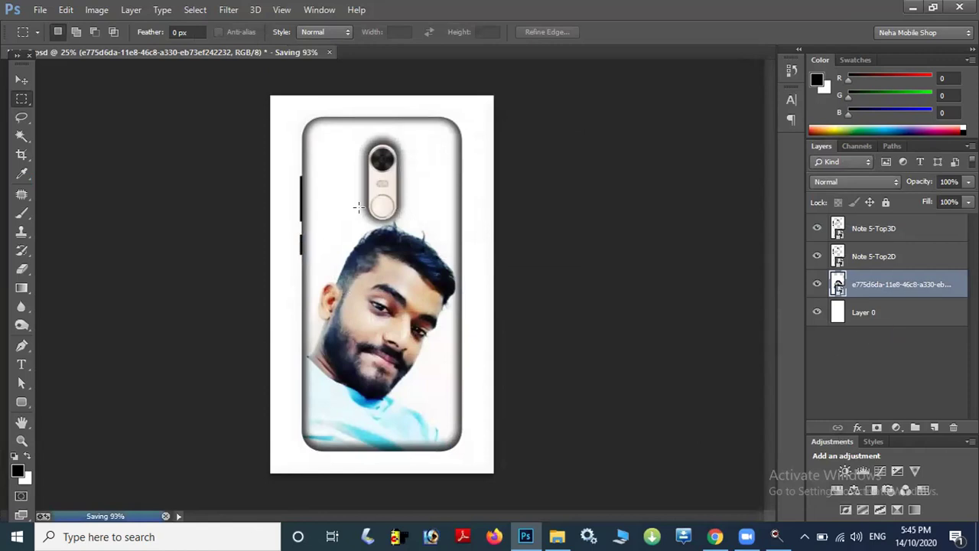
pyautogui.click(816, 230)
pyautogui.click(816, 257)
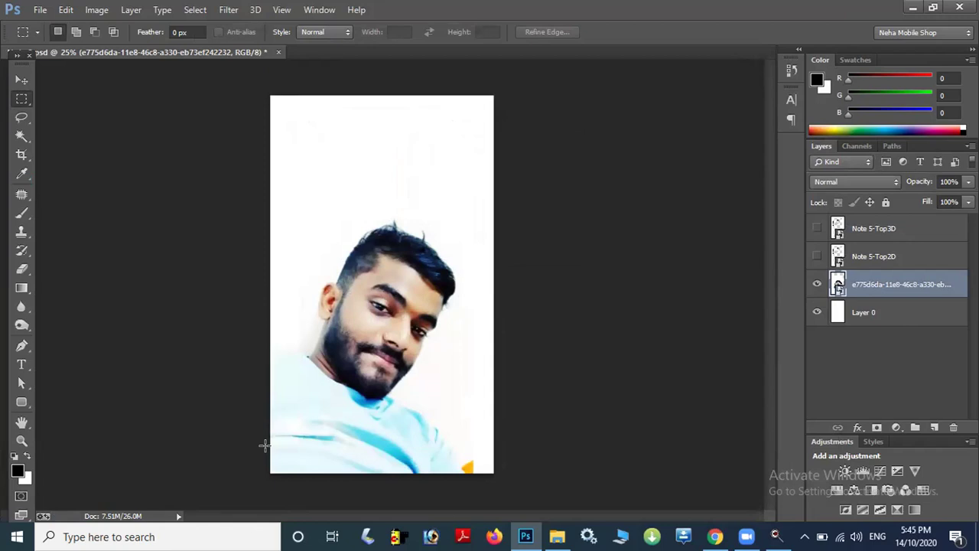
# Step: Save As a Photoshop PSD, completing the file name as 'Note 5 dispay'
pyautogui.click(38, 10)
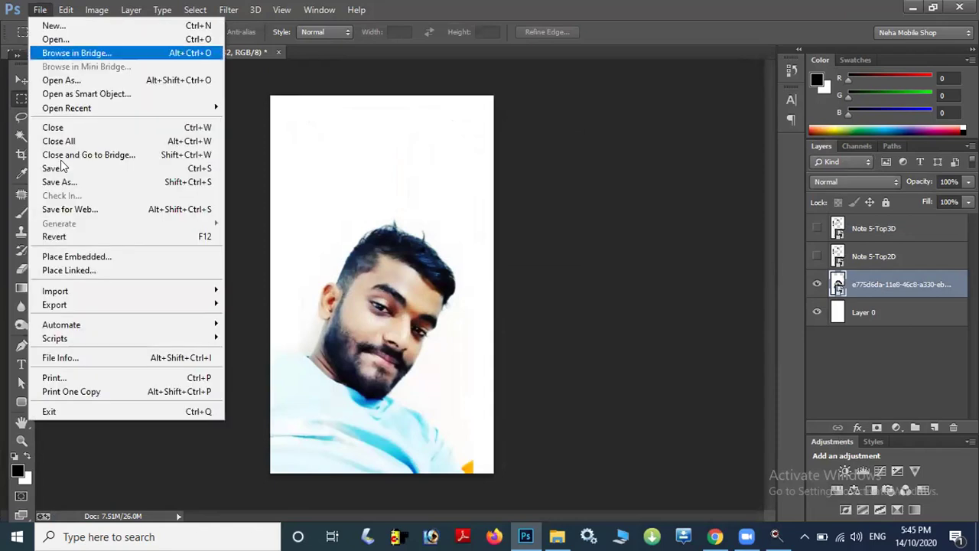
pyautogui.click(205, 183)
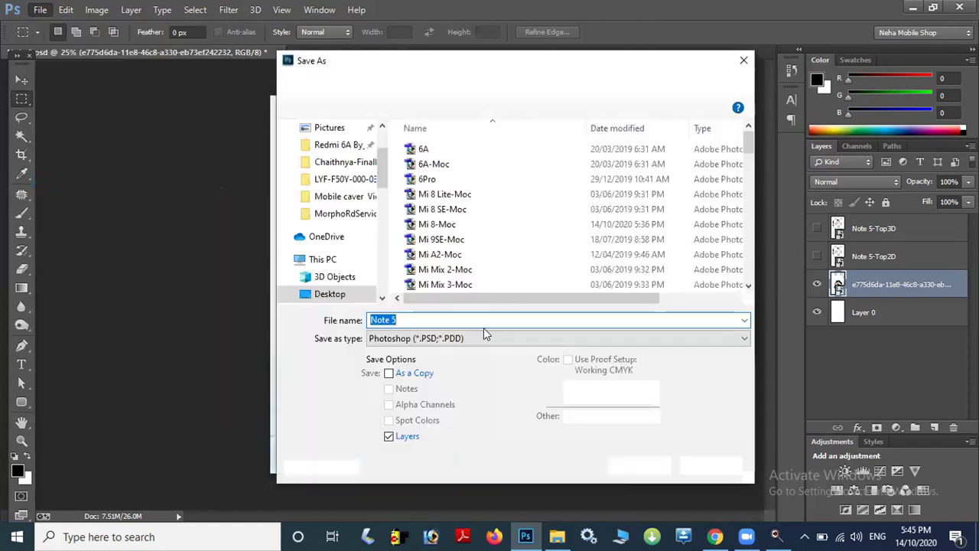
pyautogui.click(483, 318)
pyautogui.write('dispa')
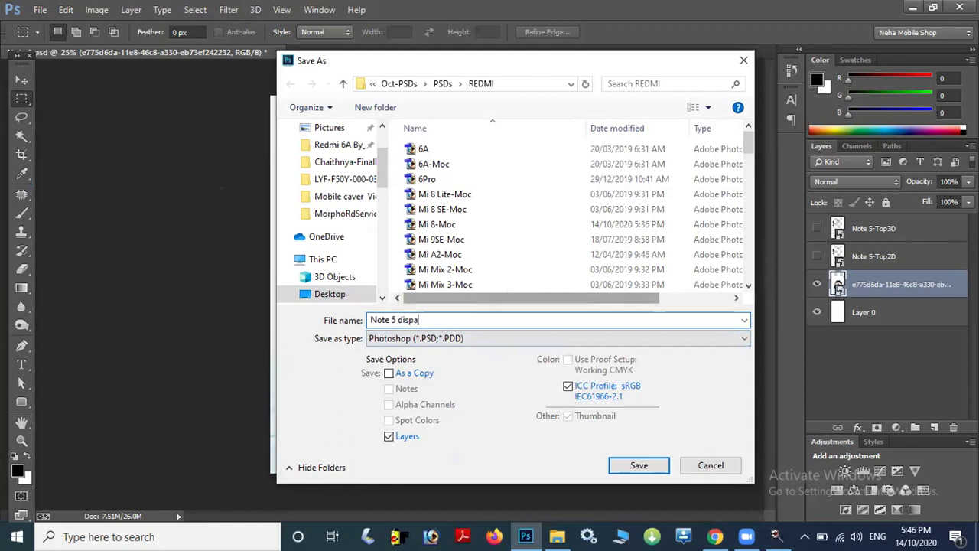
pyautogui.write('y')
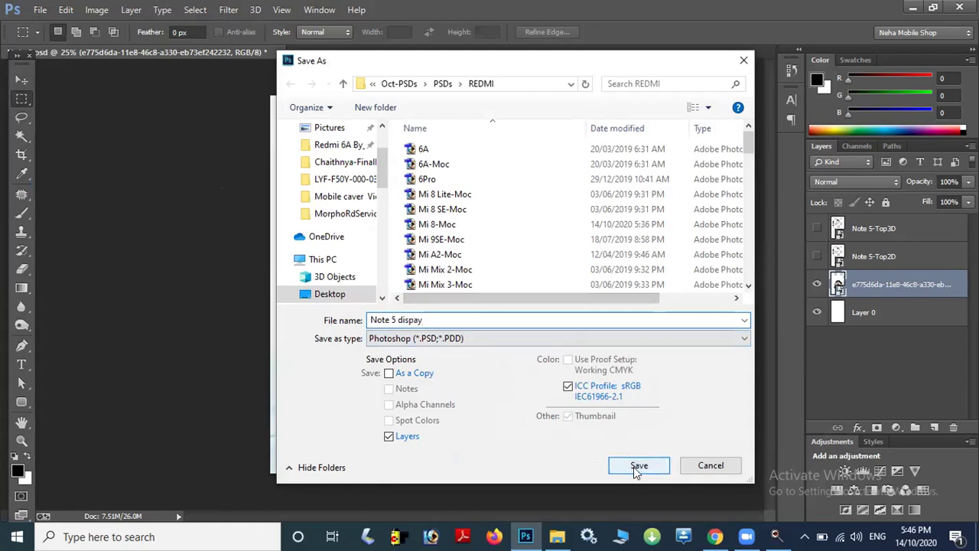
pyautogui.click(639, 467)
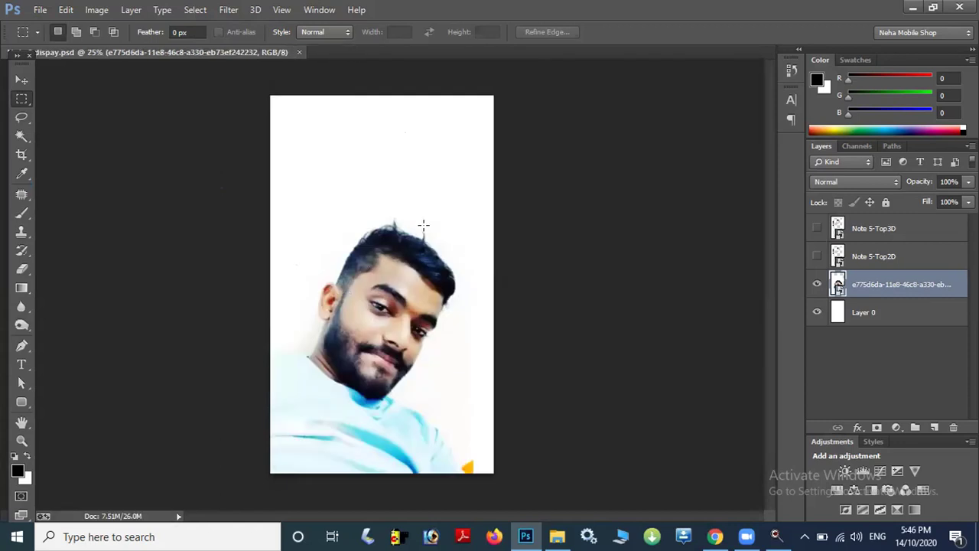
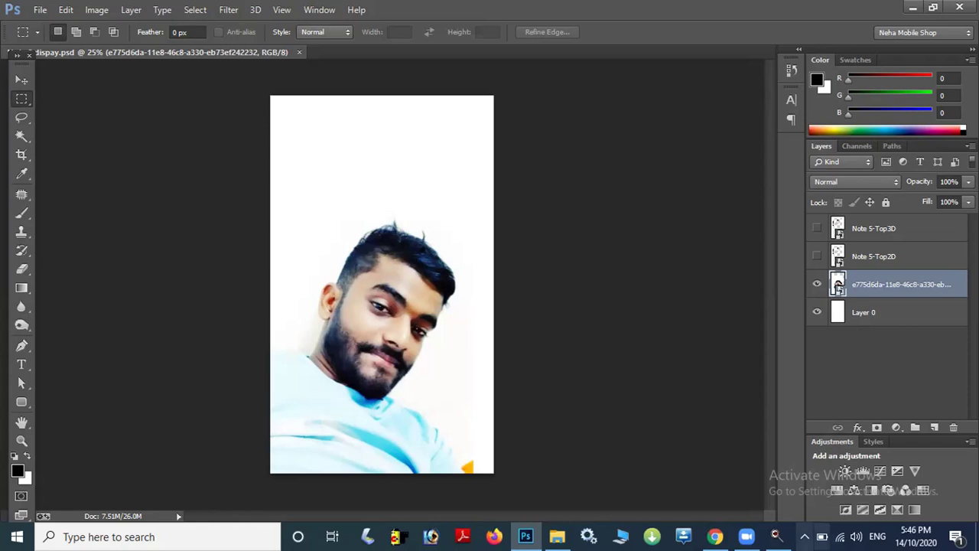
# Step: Abort the running NPAV antivirus scan and restore down the Photoshop window
pyautogui.click(776, 536)
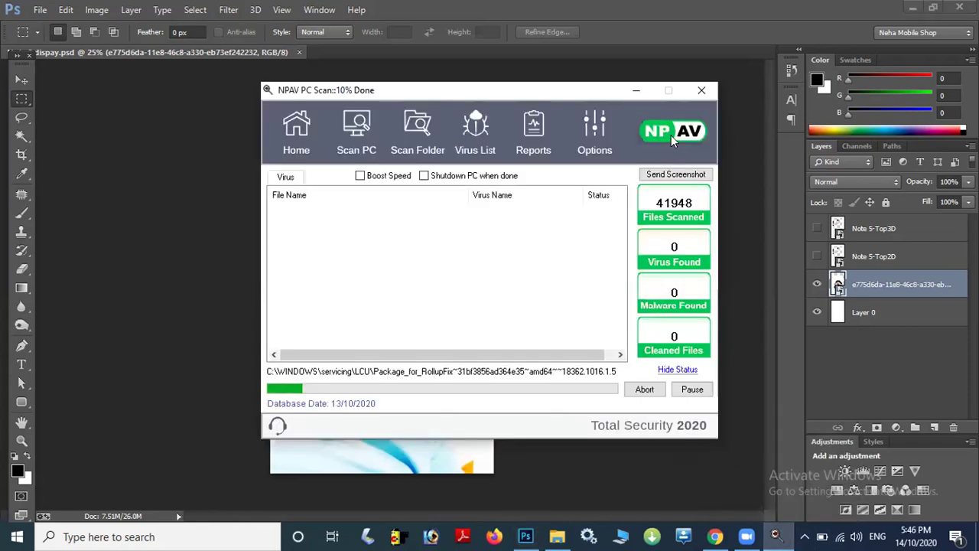
pyautogui.click(701, 89)
pyautogui.click(501, 314)
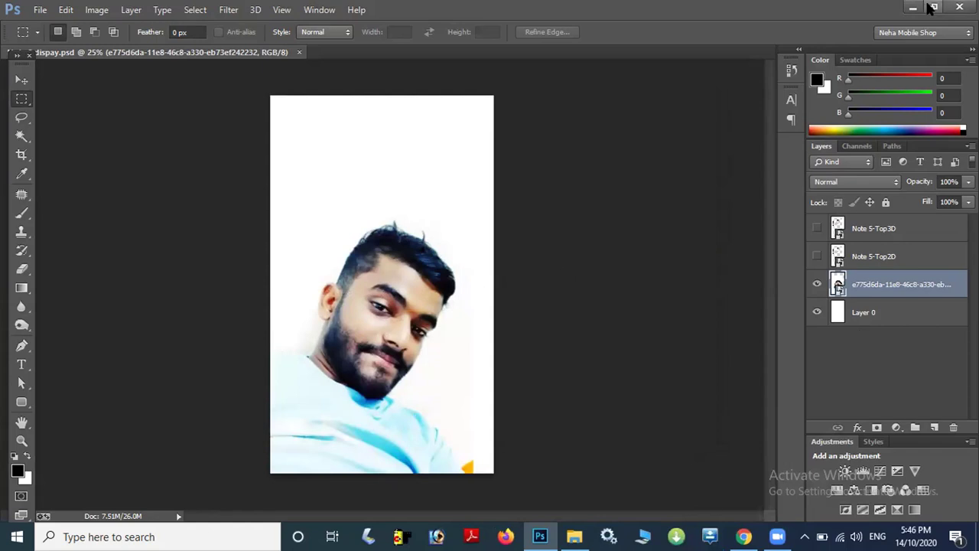
pyautogui.press('super+Down')
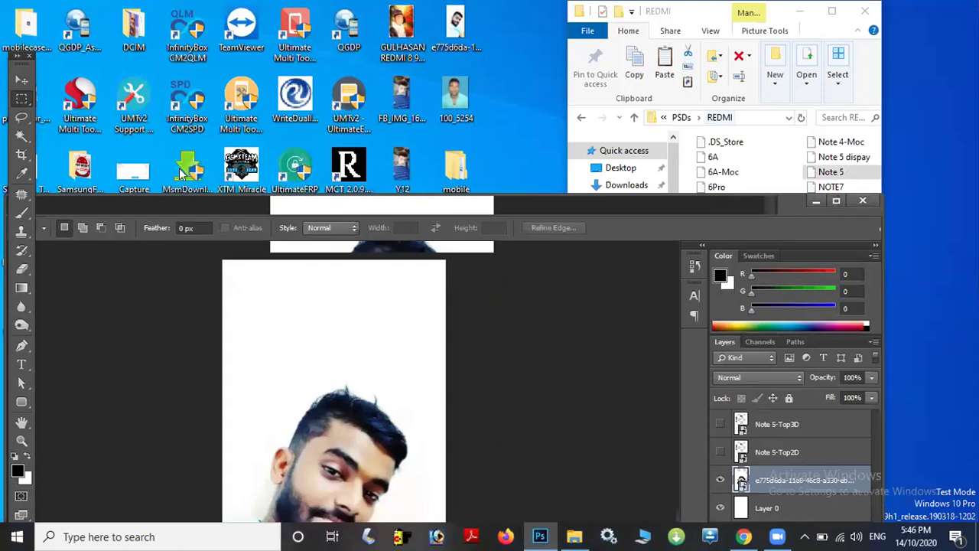
# Step: Open the mobile wallpaper folder and check the properties of image 0162
pyautogui.doubleClick(455, 168)
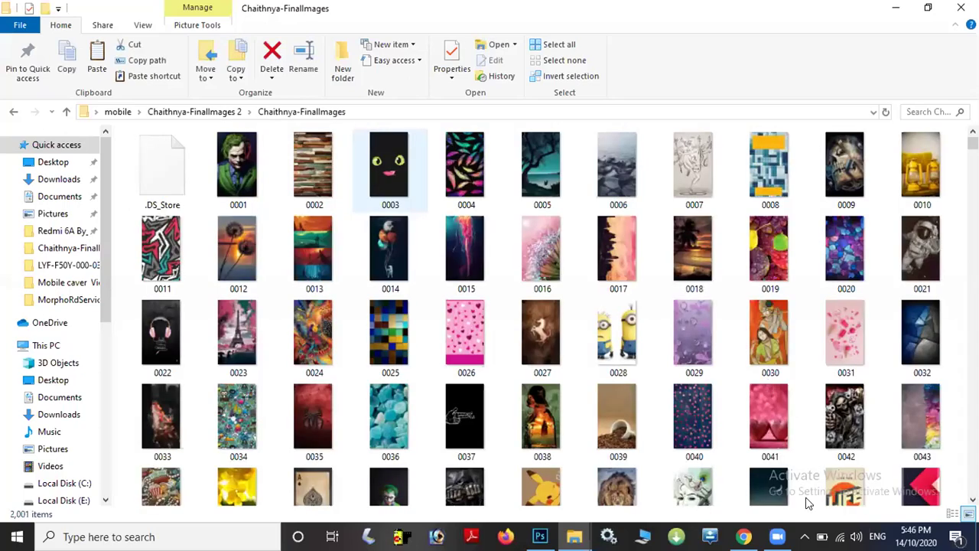
pyautogui.scroll(-3, 762, 472)
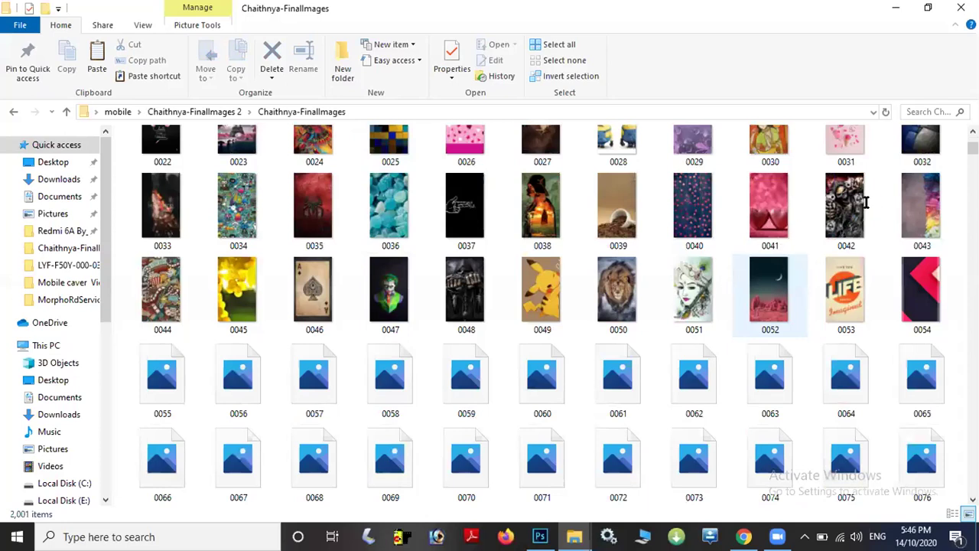
pyautogui.press('Down')
pyautogui.press('Down')
pyautogui.press('Down')
pyautogui.hotkey('alt', 'Return')
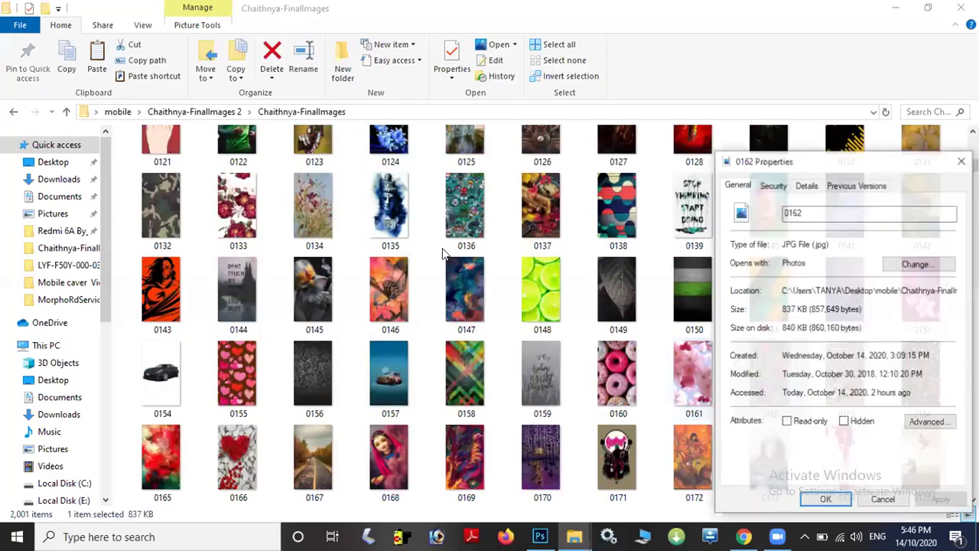
pyautogui.press('Escape')
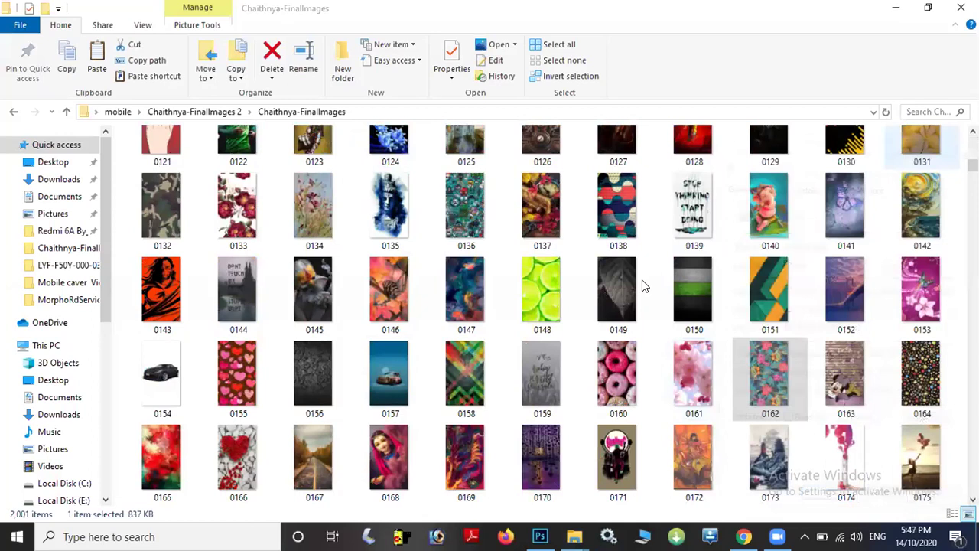
# Step: Browse further through the Chaithnya-FinalImages collection and select wallpaper 0517
pyautogui.scroll(-6, 643, 286)
pyautogui.scroll(-3, 642, 286)
pyautogui.scroll(-3, 643, 286)
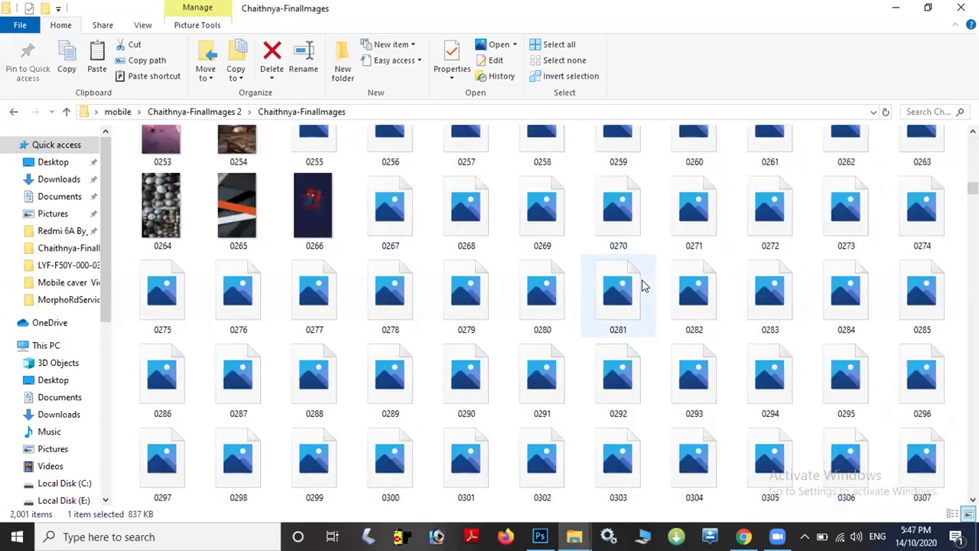
pyautogui.scroll(-9, 642, 286)
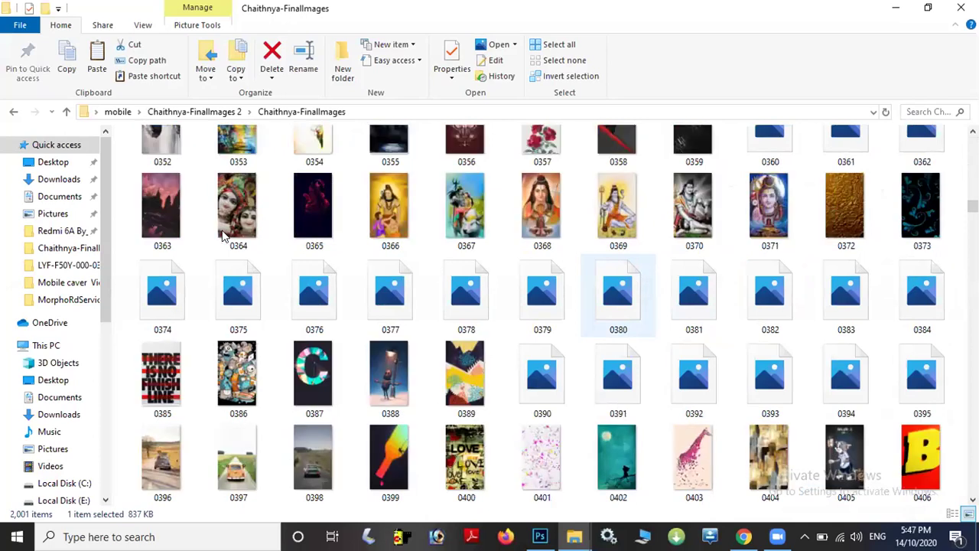
pyautogui.scroll(-3, 482, 272)
pyautogui.scroll(-3, 540, 380)
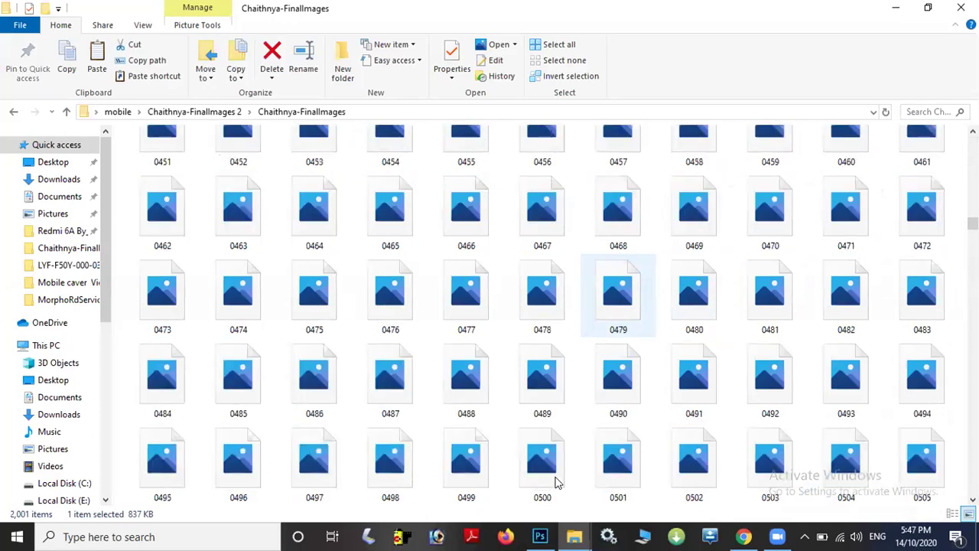
pyautogui.scroll(-3, 557, 480)
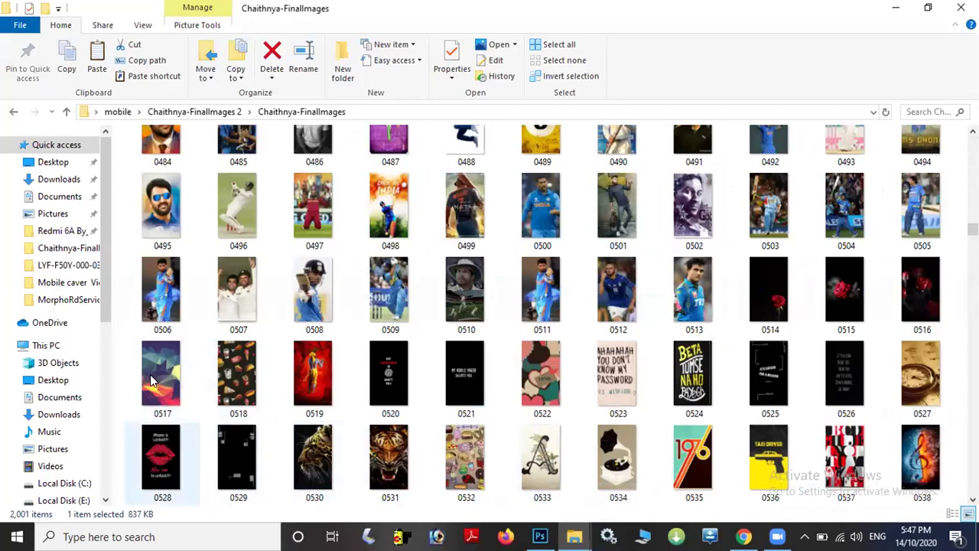
pyautogui.moveTo(161, 373)
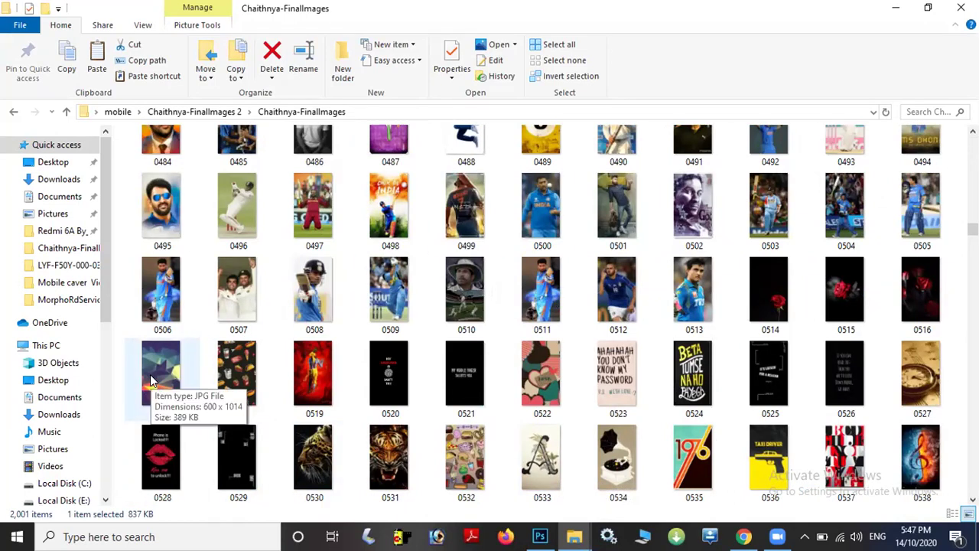
pyautogui.click(152, 379)
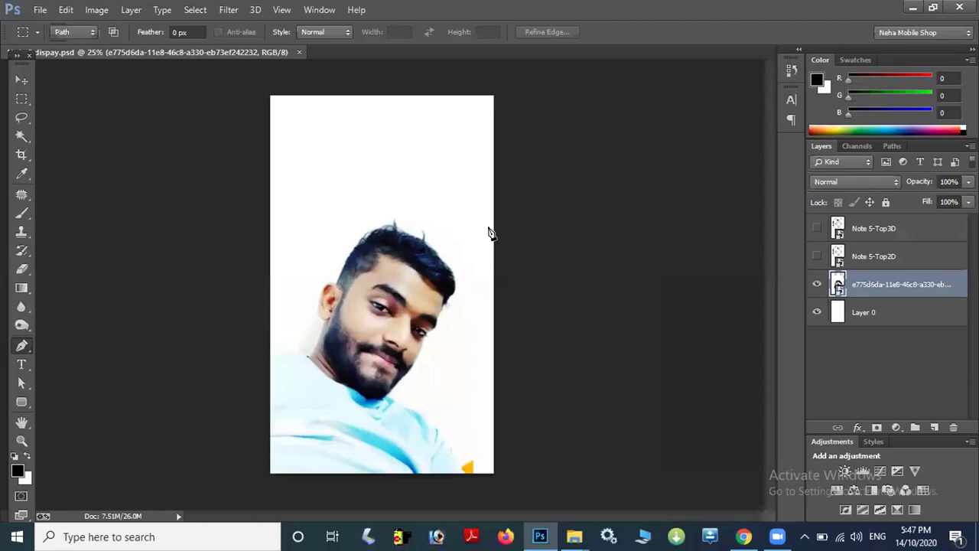
# Step: Trace a closed pen path around the top band above the head
pyautogui.click(275, 291)
pyautogui.moveTo(346, 242); pyautogui.dragTo(392, 209)
pyautogui.click(392, 210)
pyautogui.moveTo(487, 225); pyautogui.dragTo(550, 85)
pyautogui.click(502, 70)
pyautogui.click(247, 98)
pyautogui.click(254, 301)
pyautogui.click(274, 291)
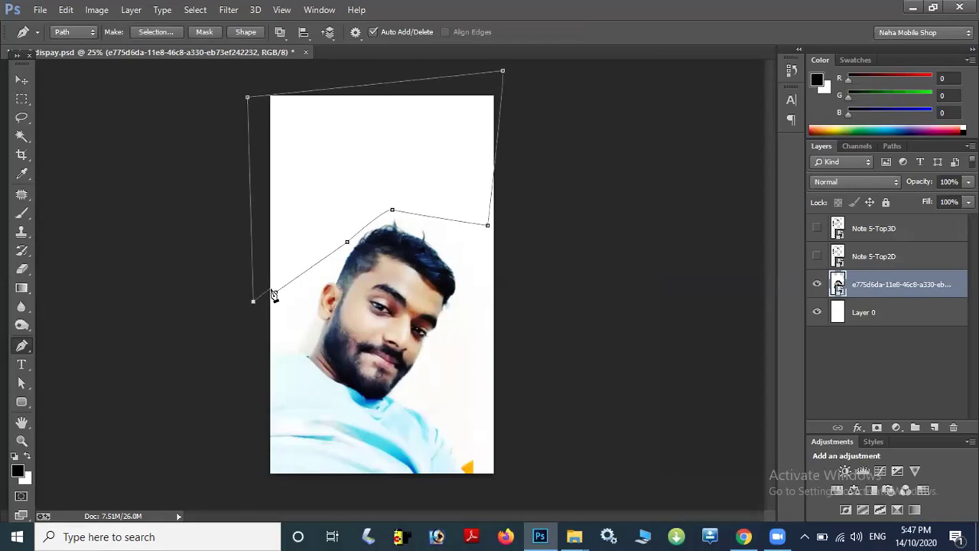
# Step: Restore the closed path, inspect its context options, then clear it from the canvas
pyautogui.press('Escape')
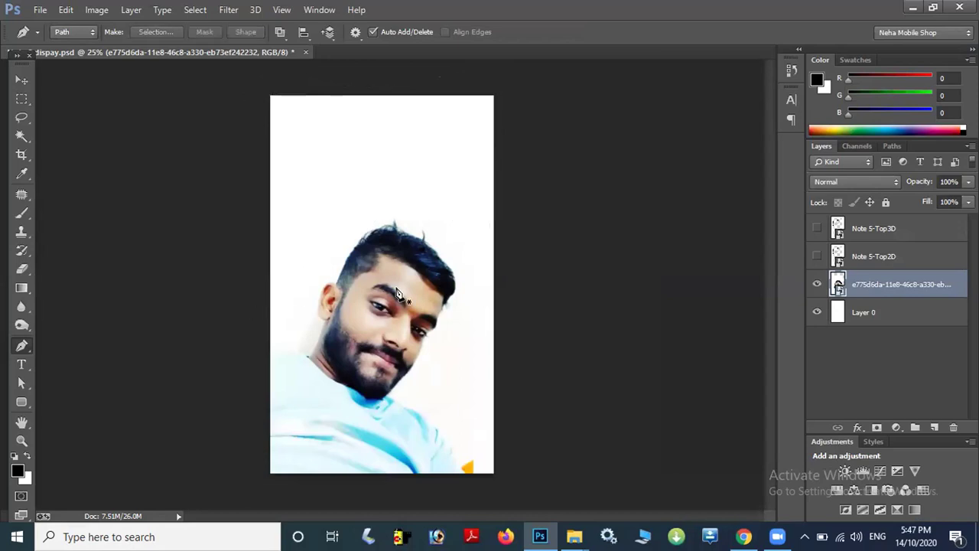
pyautogui.hotkey('ctrl', 'z')
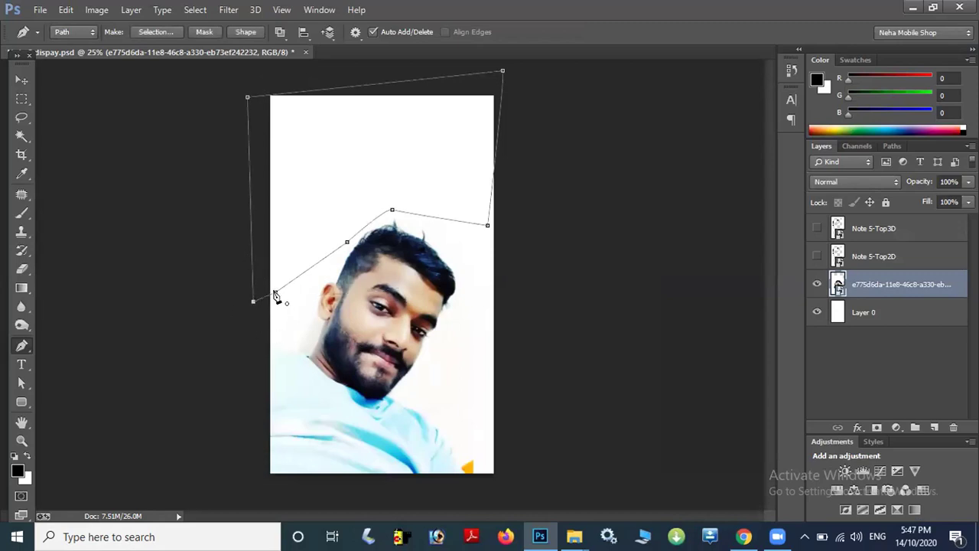
pyautogui.click(275, 292)
pyautogui.rightClick(433, 141)
pyautogui.click(370, 143)
pyautogui.press('Return')
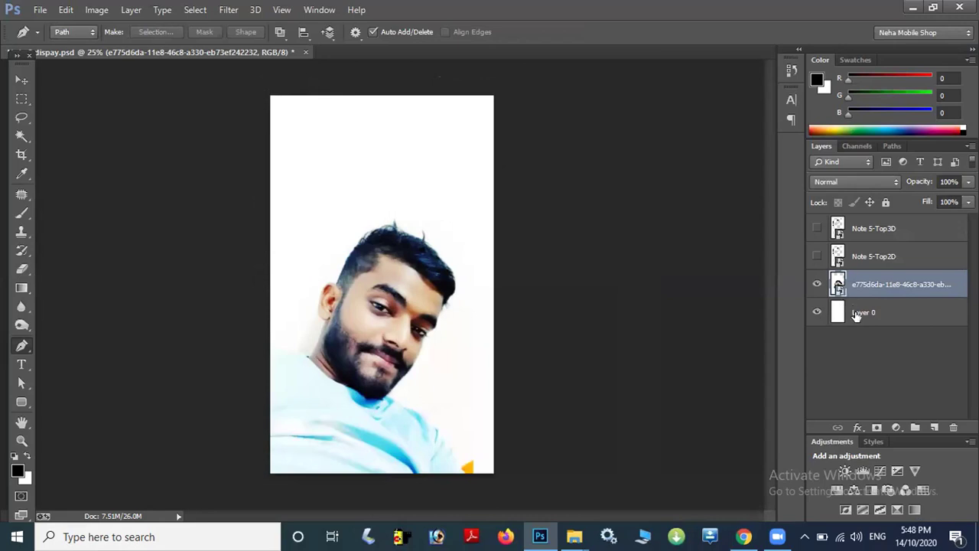
pyautogui.click(815, 229)
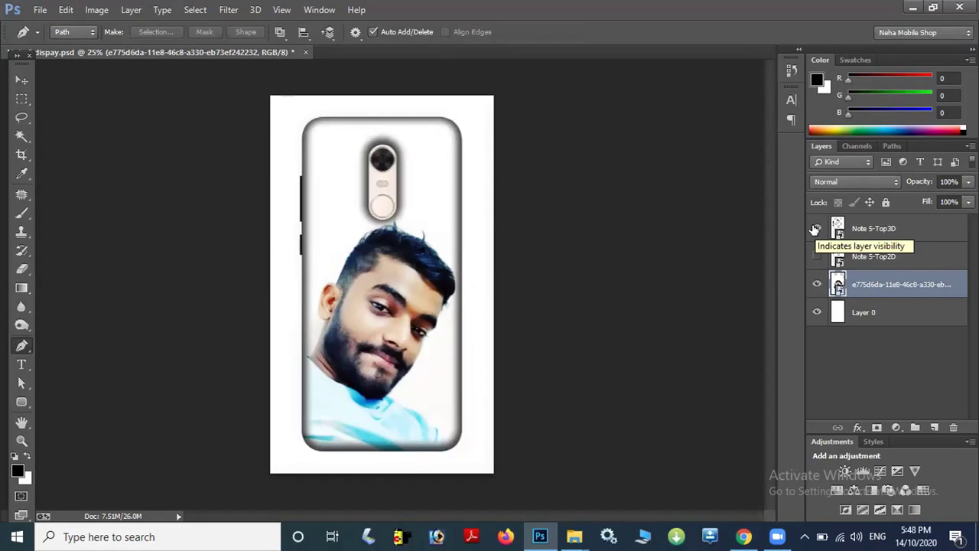
pyautogui.click(815, 229)
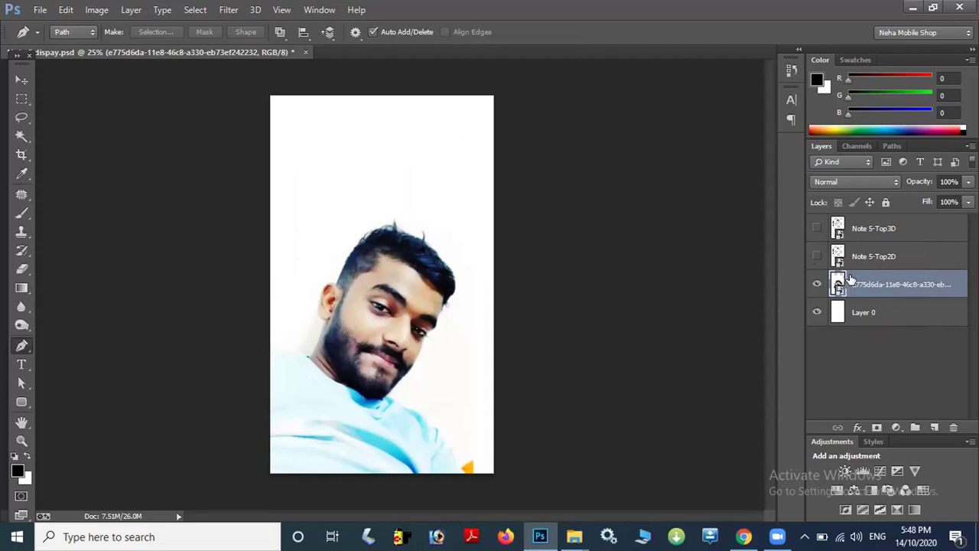
# Step: Rasterize the portrait photo layer using Rasterize Layer from its Layers panel menu
pyautogui.rightClick(396, 192)
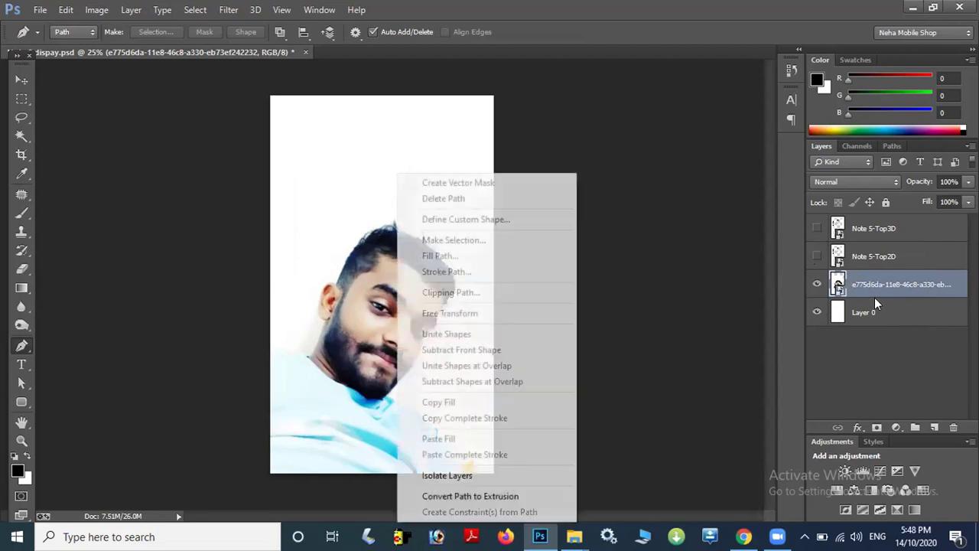
pyautogui.rightClick(834, 281)
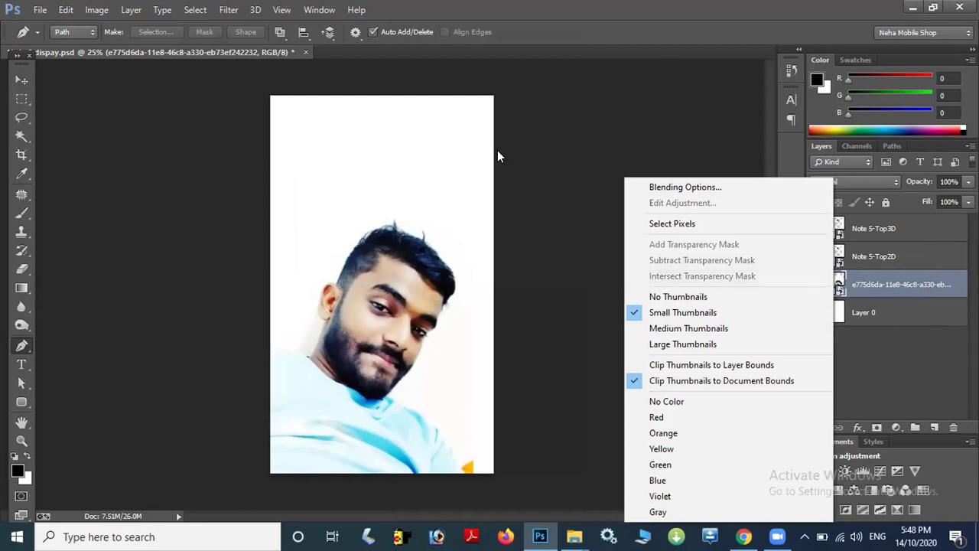
pyautogui.click(869, 234)
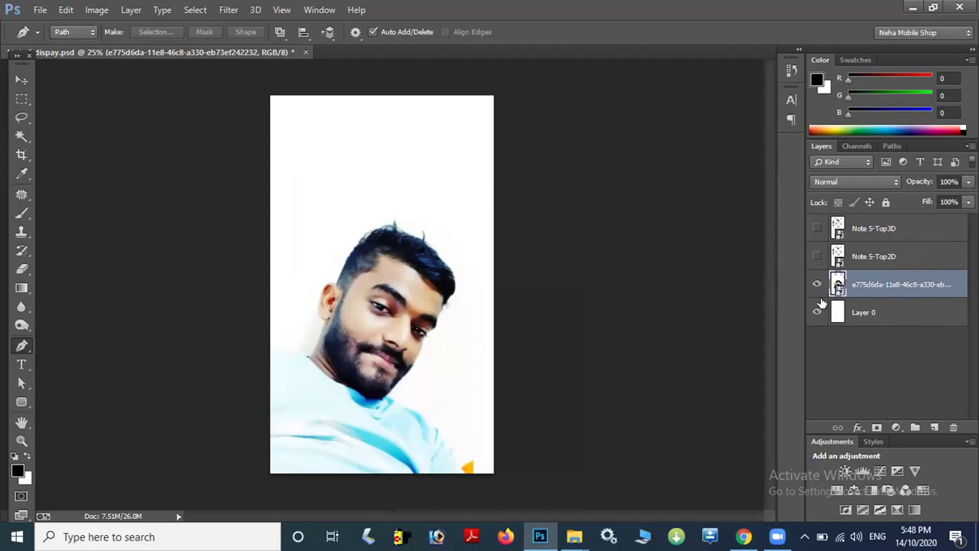
pyautogui.rightClick(862, 311)
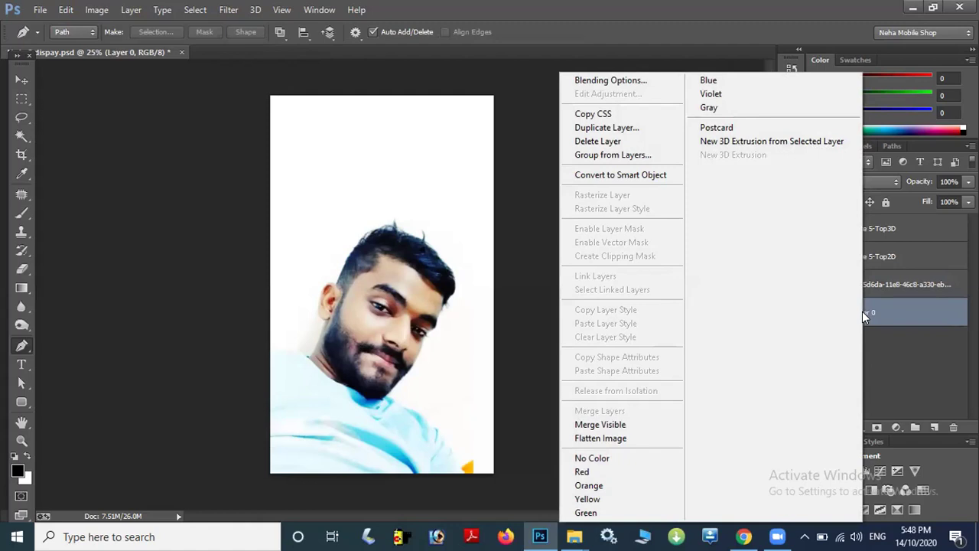
pyautogui.rightClick(884, 283)
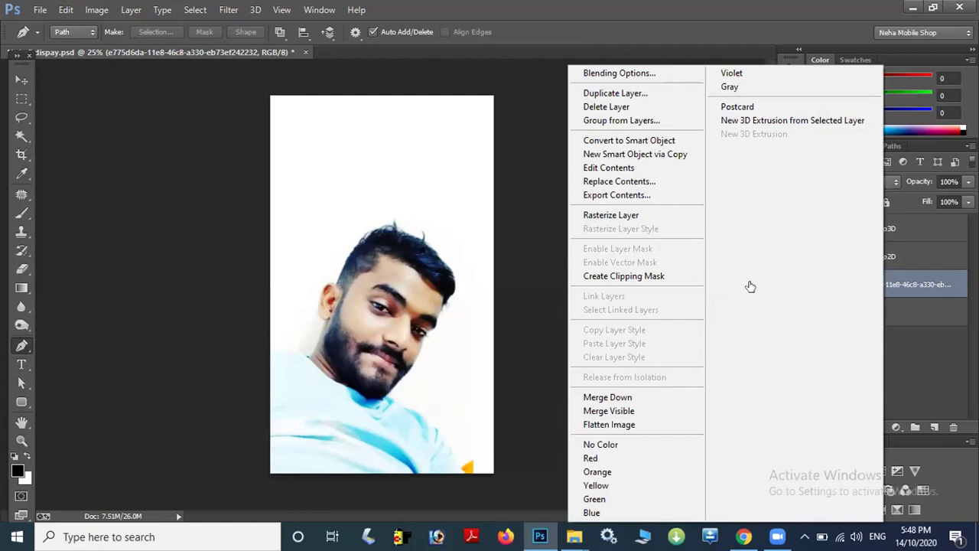
pyautogui.click(817, 286)
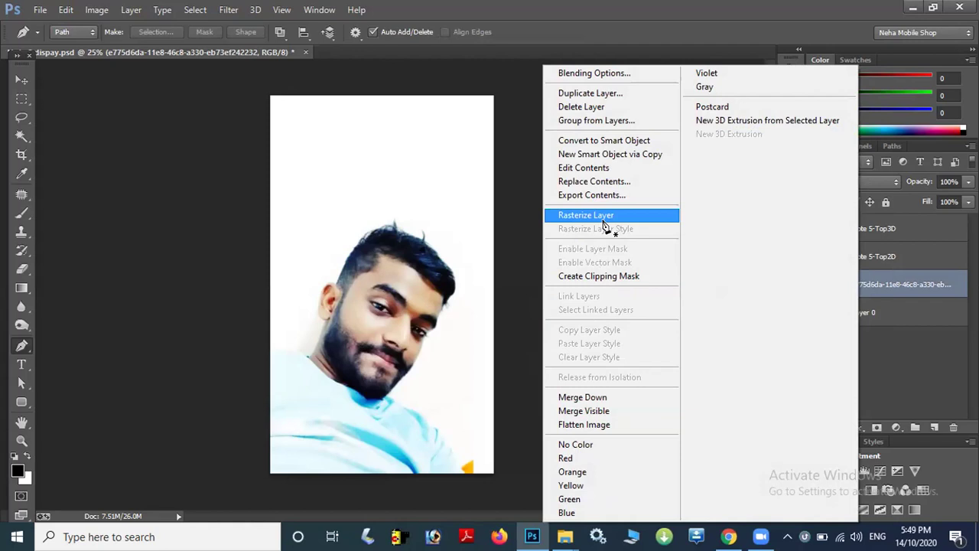
pyautogui.click(603, 222)
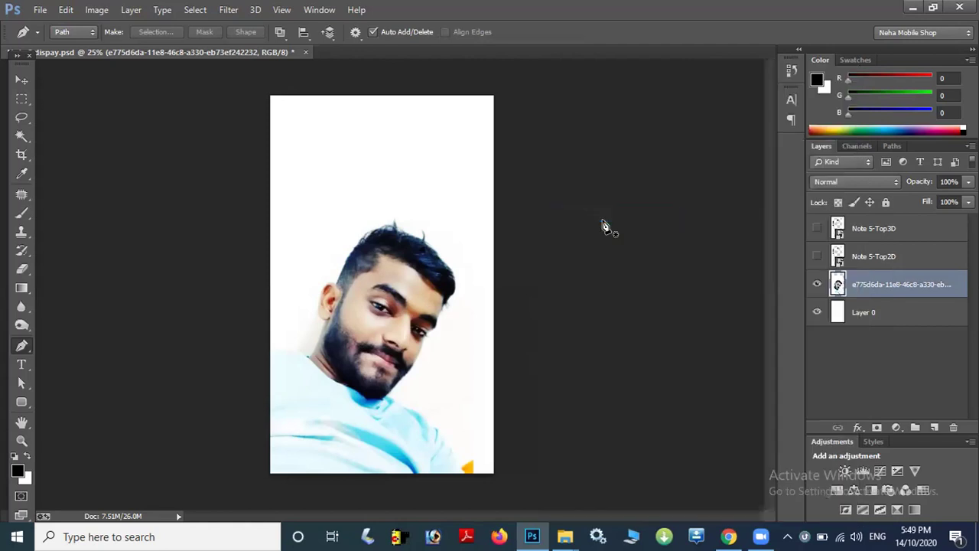
# Step: Select the angled band above the head with a closed pen path and hide Layer 0
pyautogui.click(271, 282)
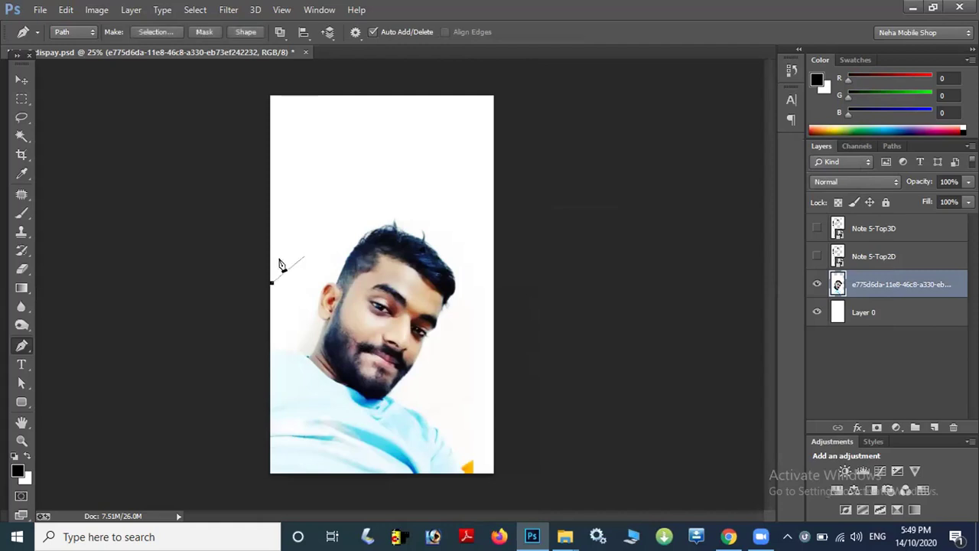
pyautogui.click(366, 221)
pyautogui.click(441, 202)
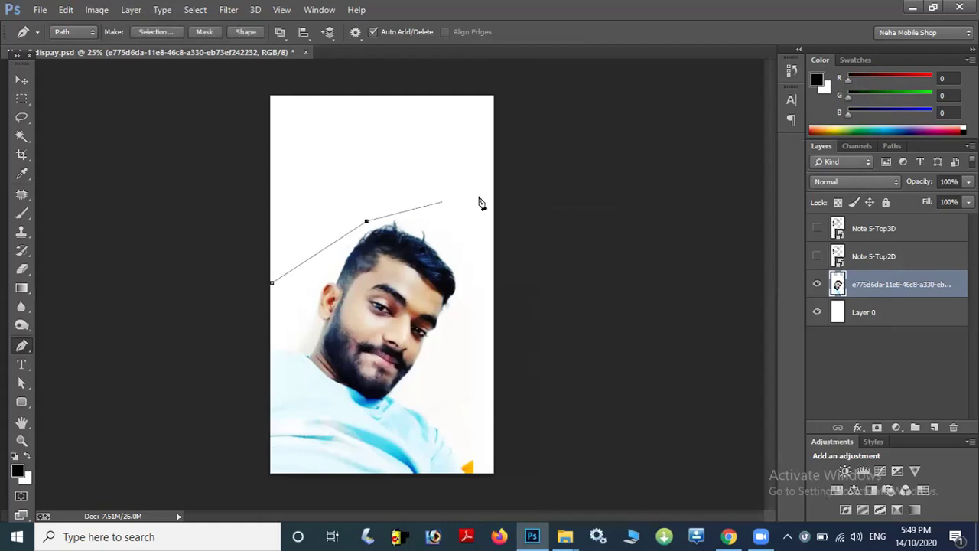
pyautogui.click(492, 227)
pyautogui.click(262, 88)
pyautogui.click(240, 314)
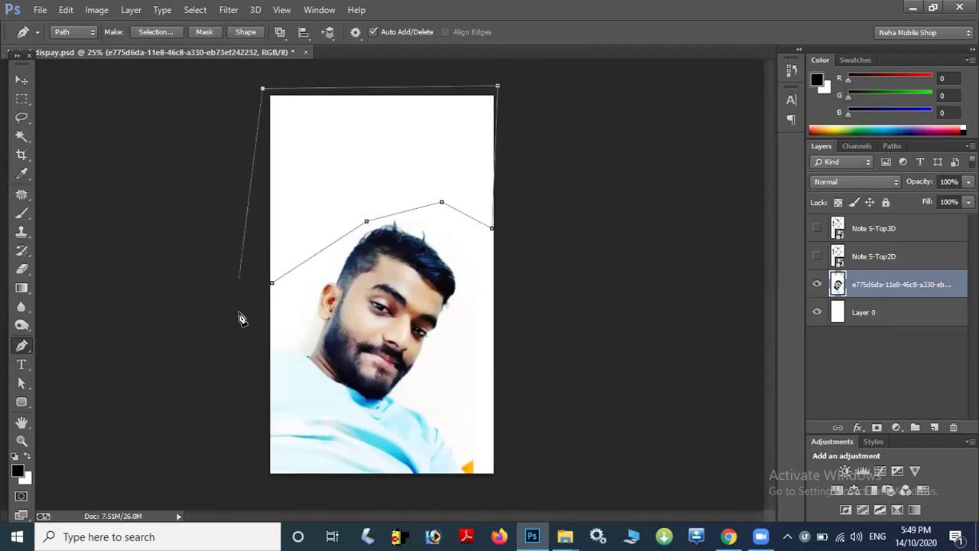
pyautogui.click(271, 284)
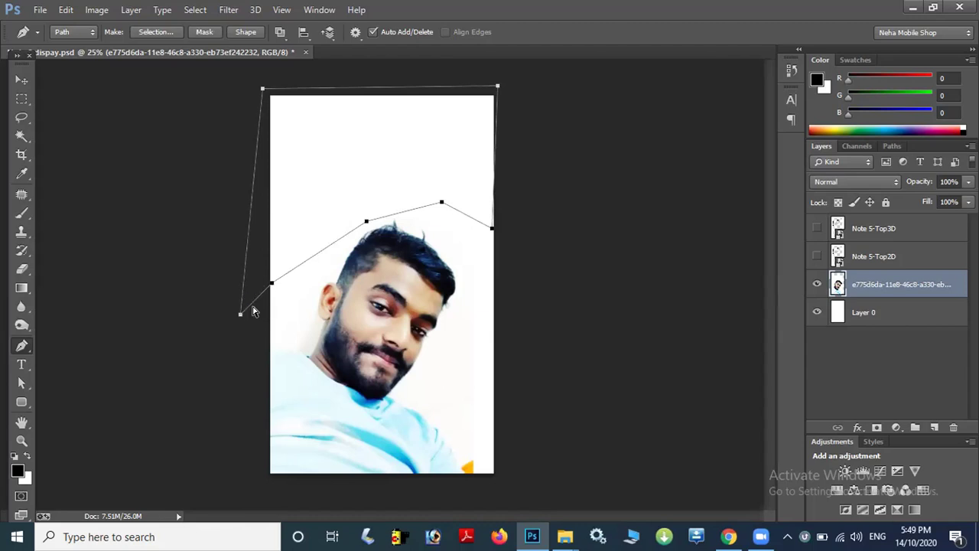
pyautogui.hotkey('ctrl', 'Return')
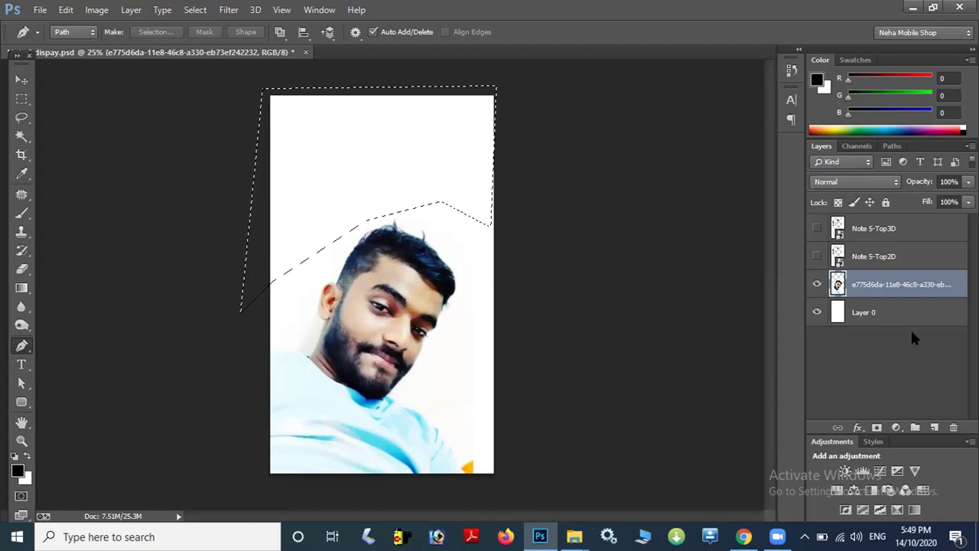
pyautogui.click(817, 313)
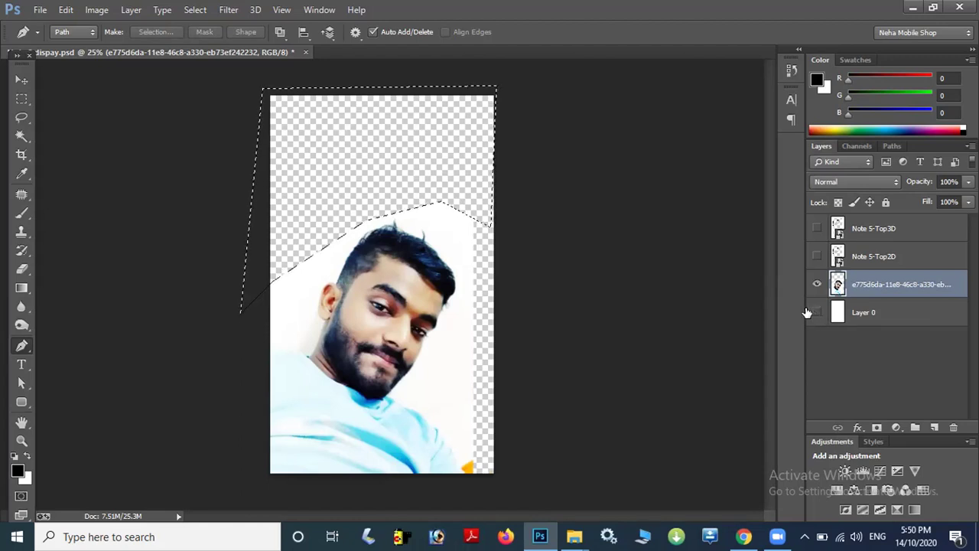
# Step: Place the cartoon doodle image 0479 from File Explorer onto the canvas
pyautogui.click(42, 17)
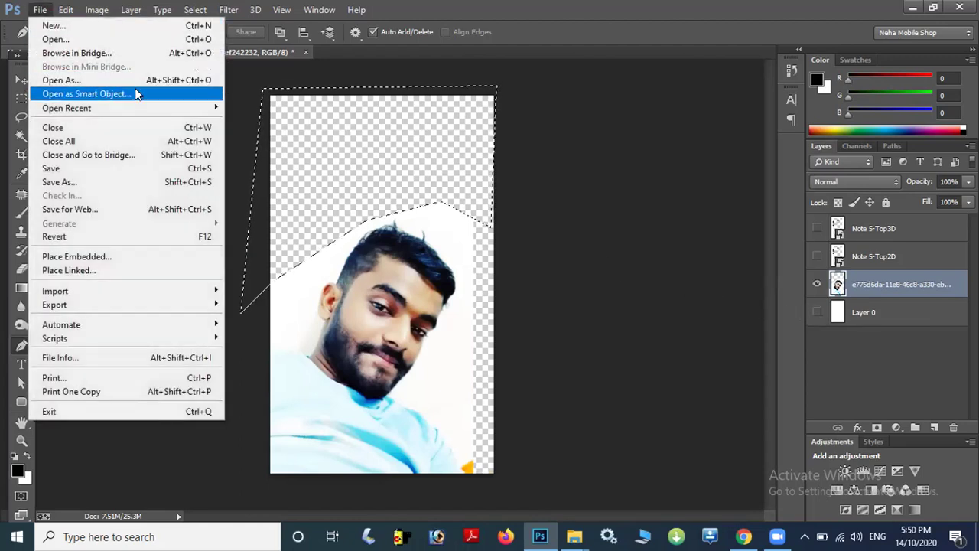
pyautogui.click(574, 536)
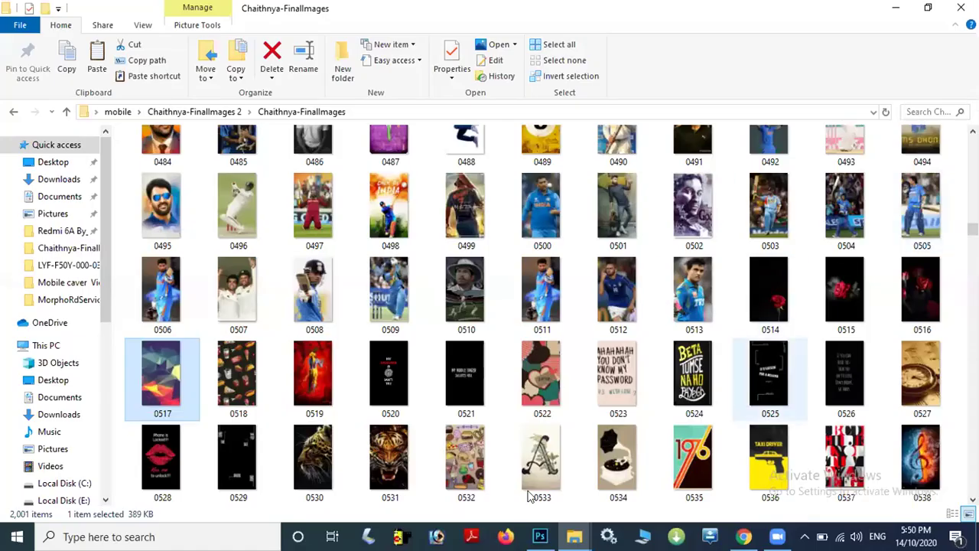
pyautogui.scroll(3, 530, 496)
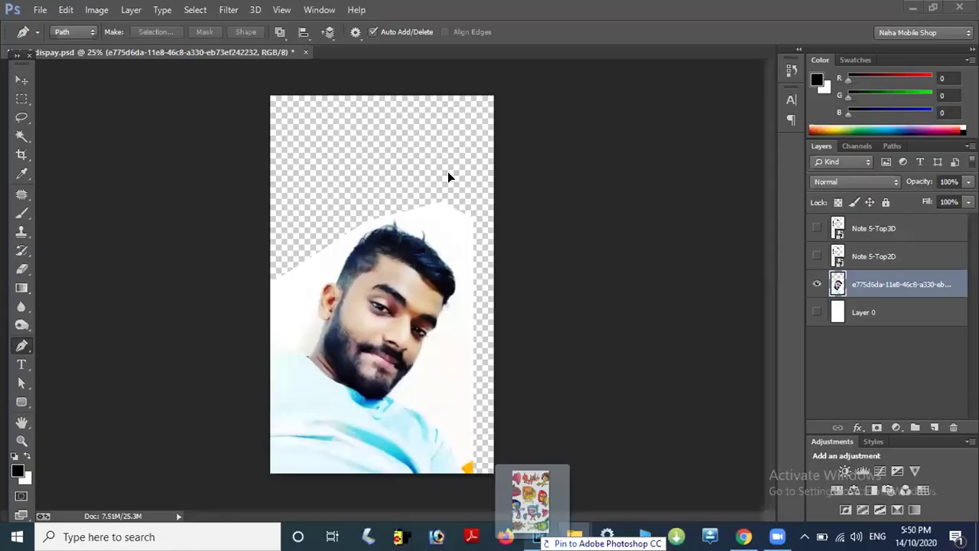
pyautogui.moveTo(447, 177); pyautogui.dragTo(428, 251)
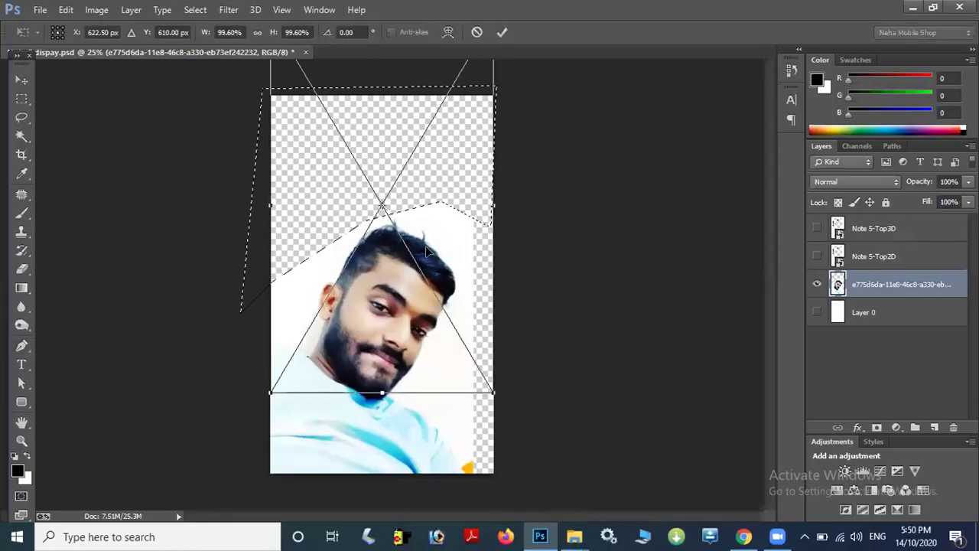
pyautogui.press('Return')
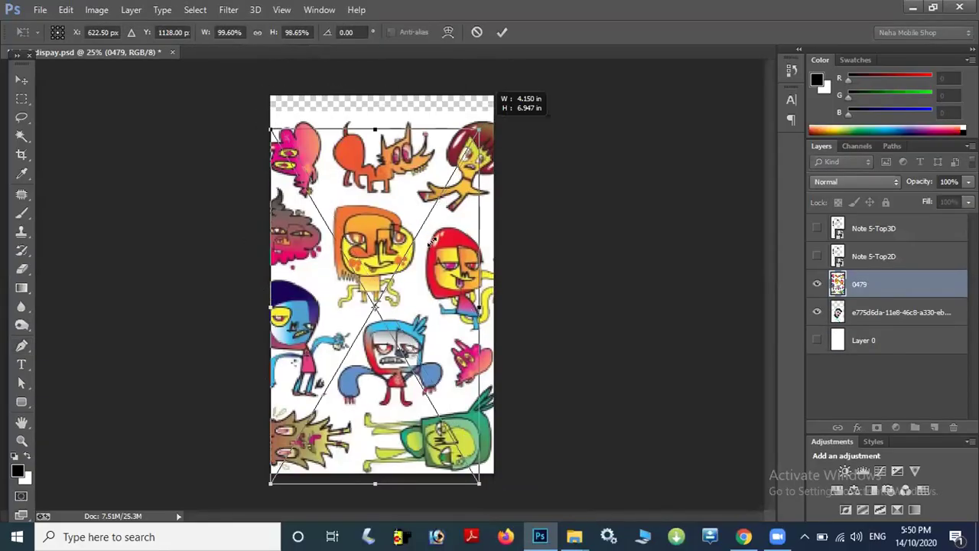
# Step: Scale, rotate -89° and fit the doodle to fill the band above the head
pyautogui.moveTo(480, 128); pyautogui.dragTo(443, 208)
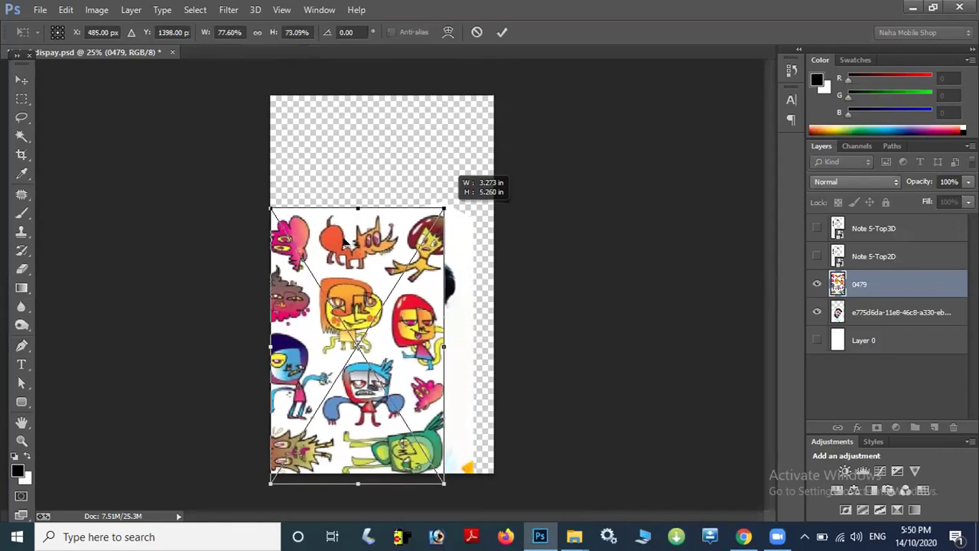
pyautogui.moveTo(443, 208)
pyautogui.mouseDown()
pyautogui.moveTo(425, 262)
pyautogui.moveTo(521, 60)
pyautogui.mouseUp()
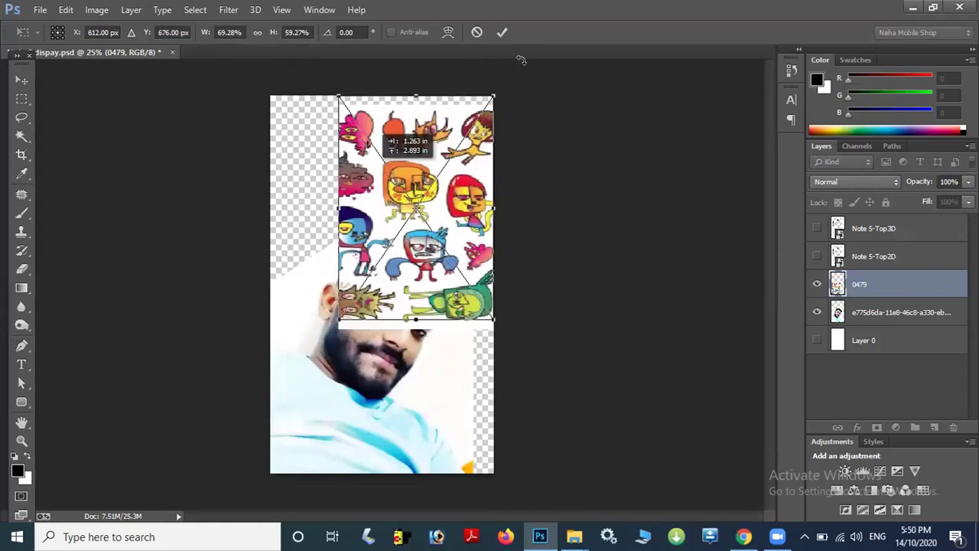
pyautogui.moveTo(489, 216); pyautogui.dragTo(453, 182)
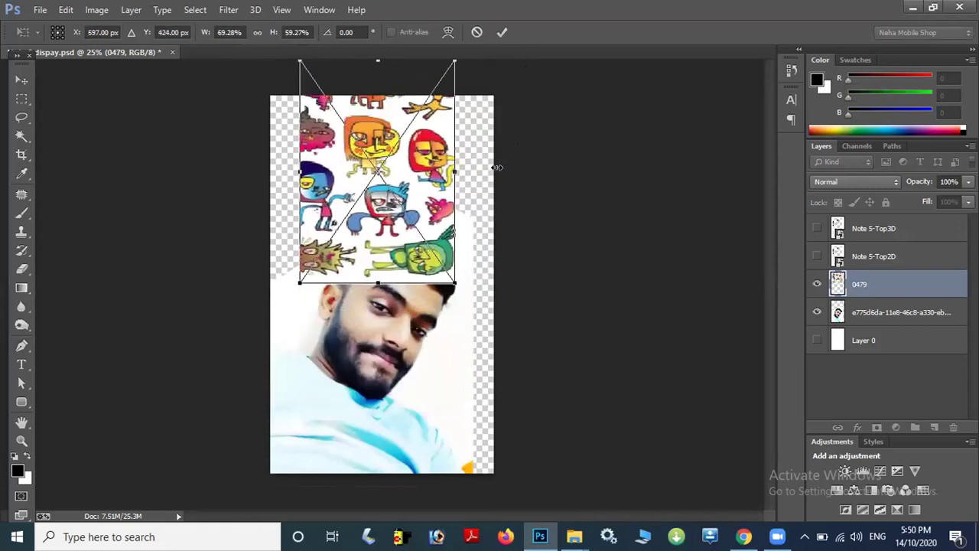
pyautogui.moveTo(497, 167)
pyautogui.mouseDown()
pyautogui.moveTo(405, 214)
pyautogui.moveTo(380, 57)
pyautogui.moveTo(381, 98)
pyautogui.mouseUp()
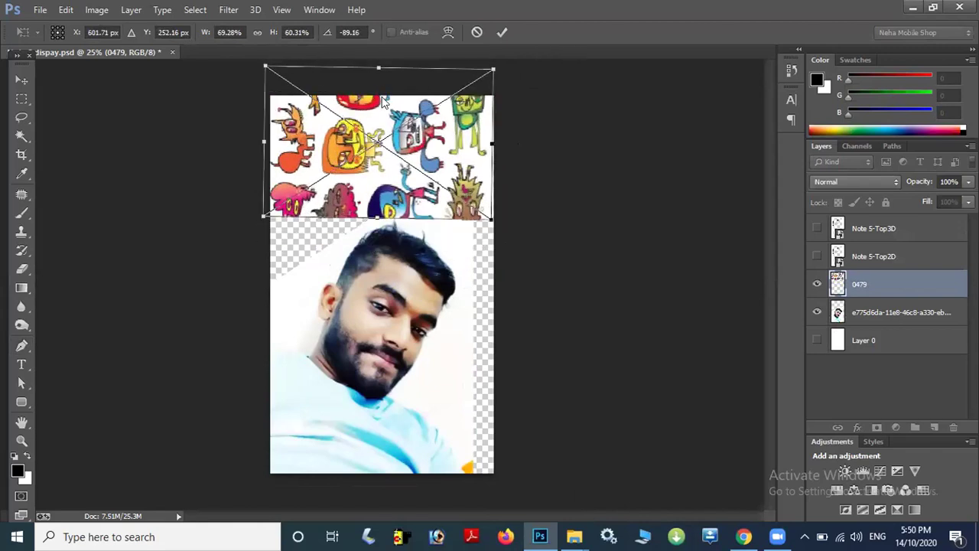
pyautogui.moveTo(379, 64); pyautogui.dragTo(379, 96)
pyautogui.moveTo(483, 162); pyautogui.dragTo(473, 157)
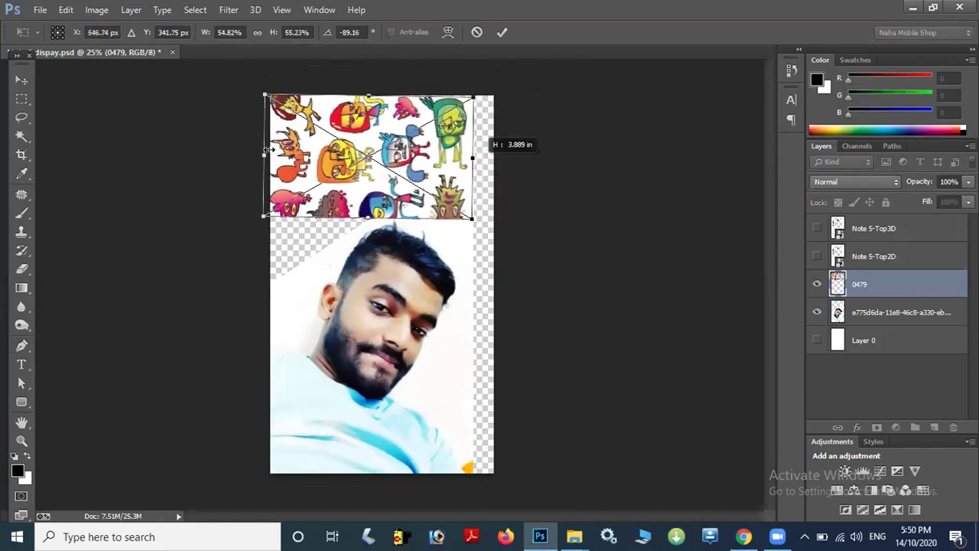
pyautogui.moveTo(273, 150); pyautogui.dragTo(272, 149)
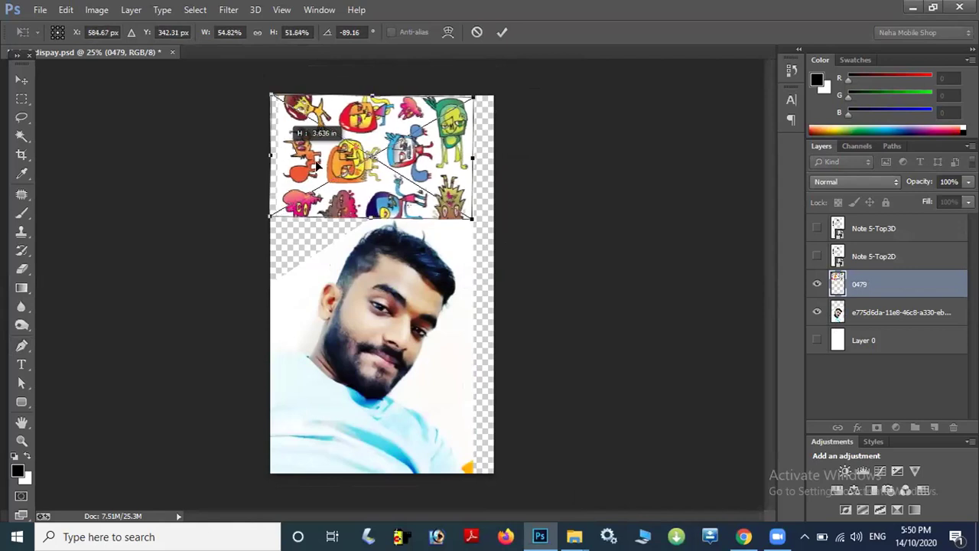
pyautogui.moveTo(271, 153); pyautogui.dragTo(278, 153)
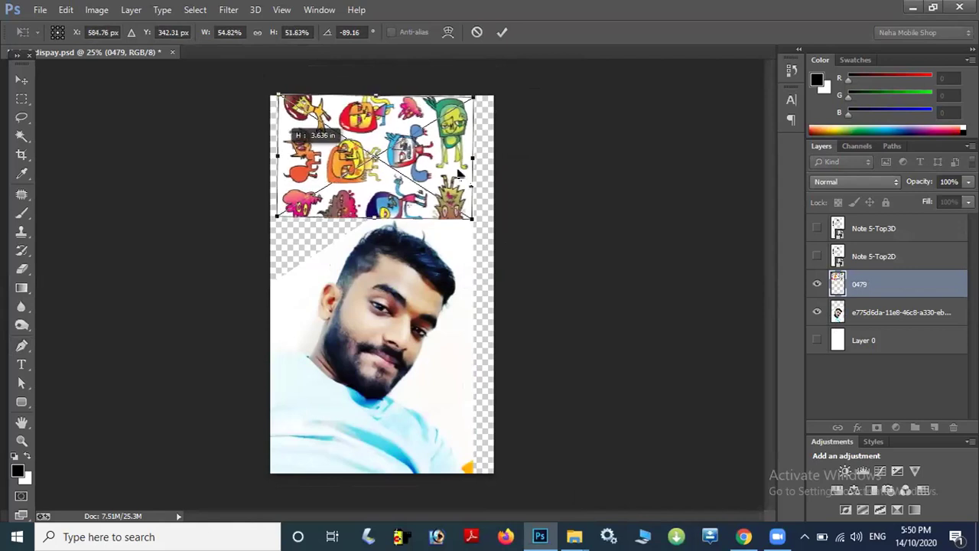
pyautogui.press('Return')
pyautogui.press('p')
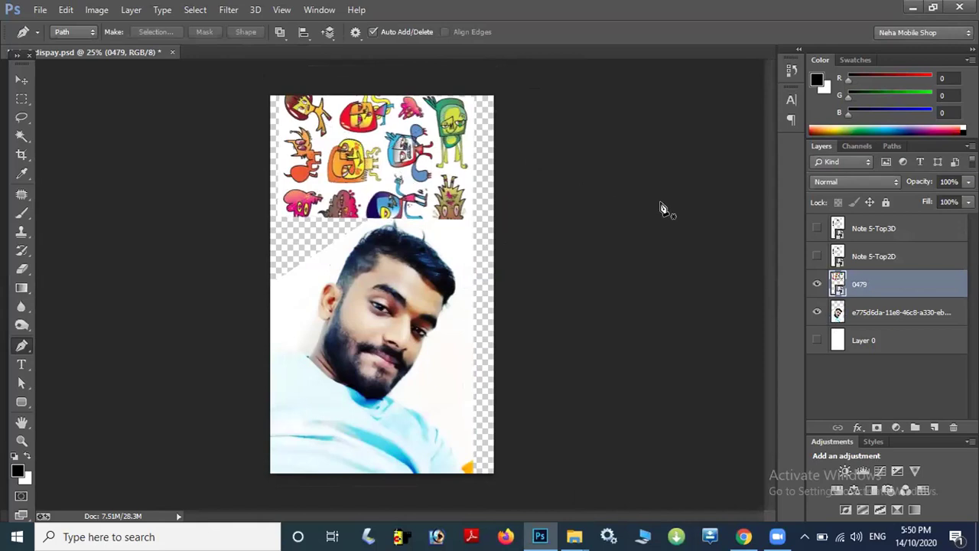
# Step: Make Layer 0 and the Note 5-Top3D case template visible to preview the design
pyautogui.click(816, 341)
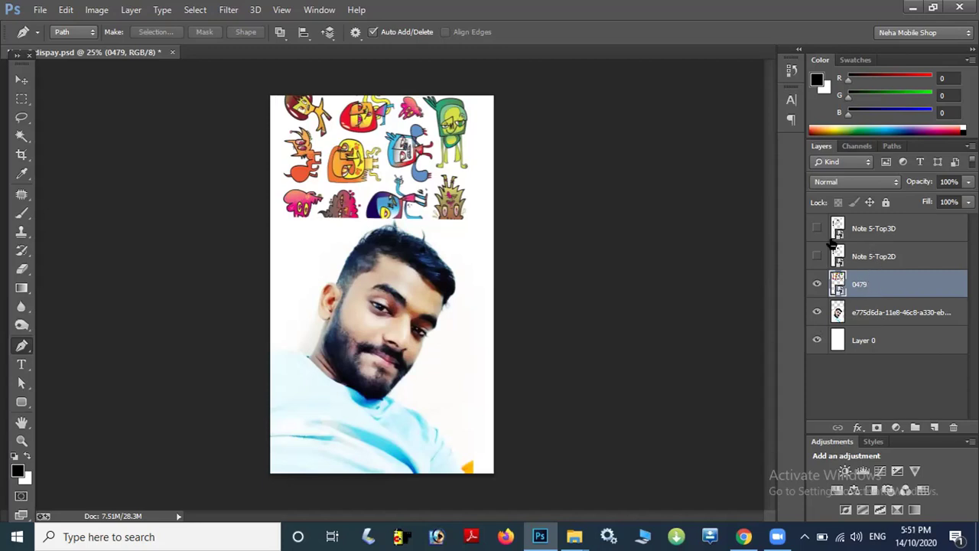
pyautogui.click(816, 228)
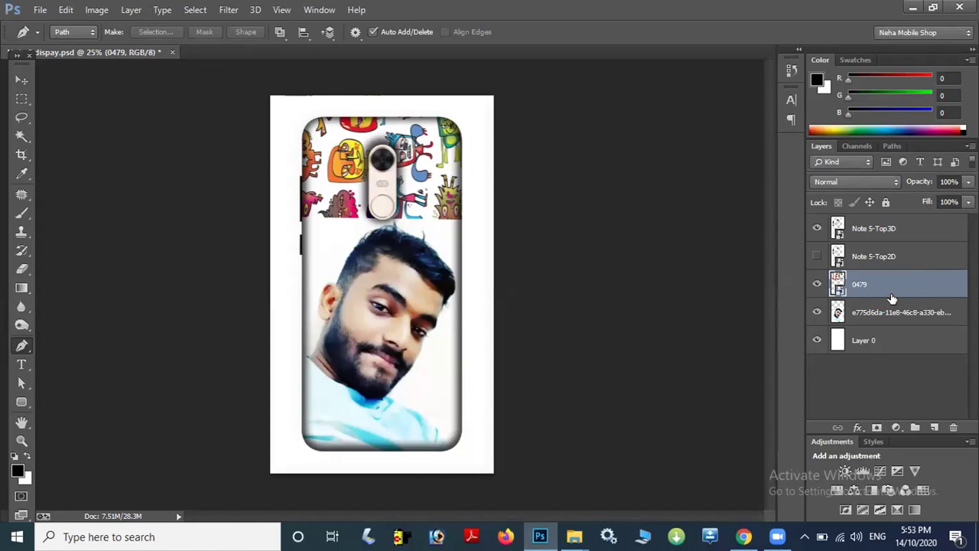
# Step: Hide the Note 5-Top3D and Note 5-Top2D case template layers
pyautogui.click(817, 256)
pyautogui.click(812, 228)
pyautogui.click(816, 260)
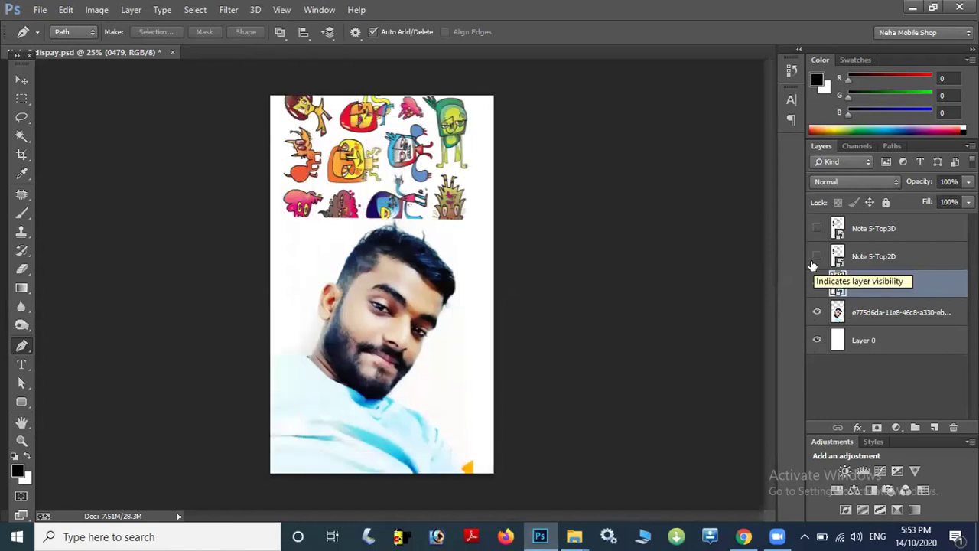